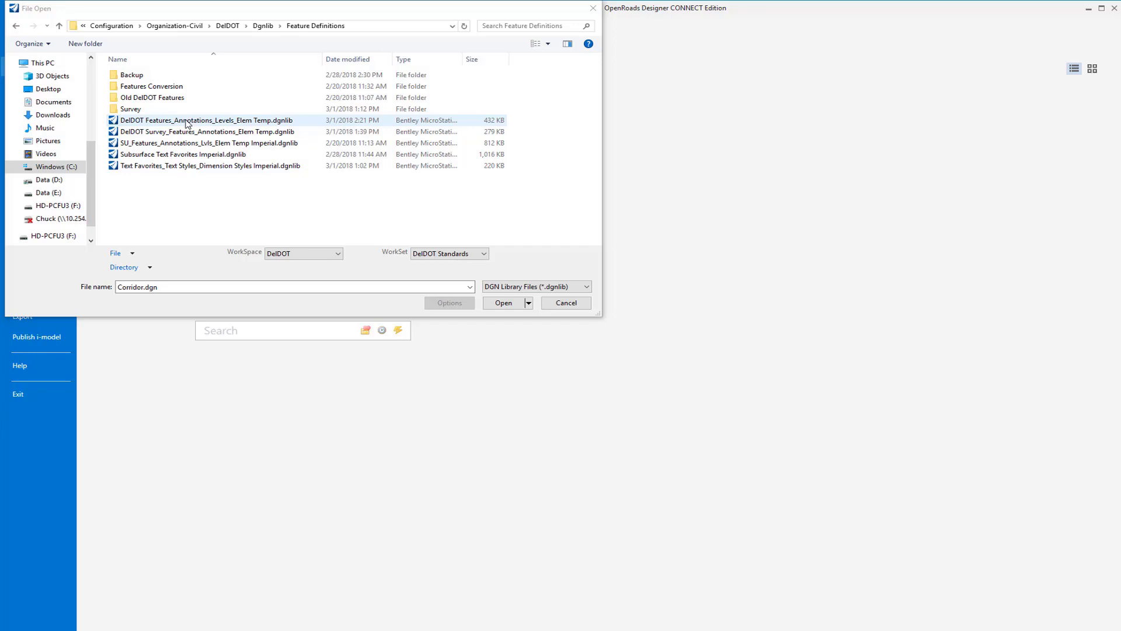
Open DelDOT Features_Annotations_Levels_Elem Temp.dgnlib and expand its OpenRoads standards in a widened Explorer.
left_click(187, 123)
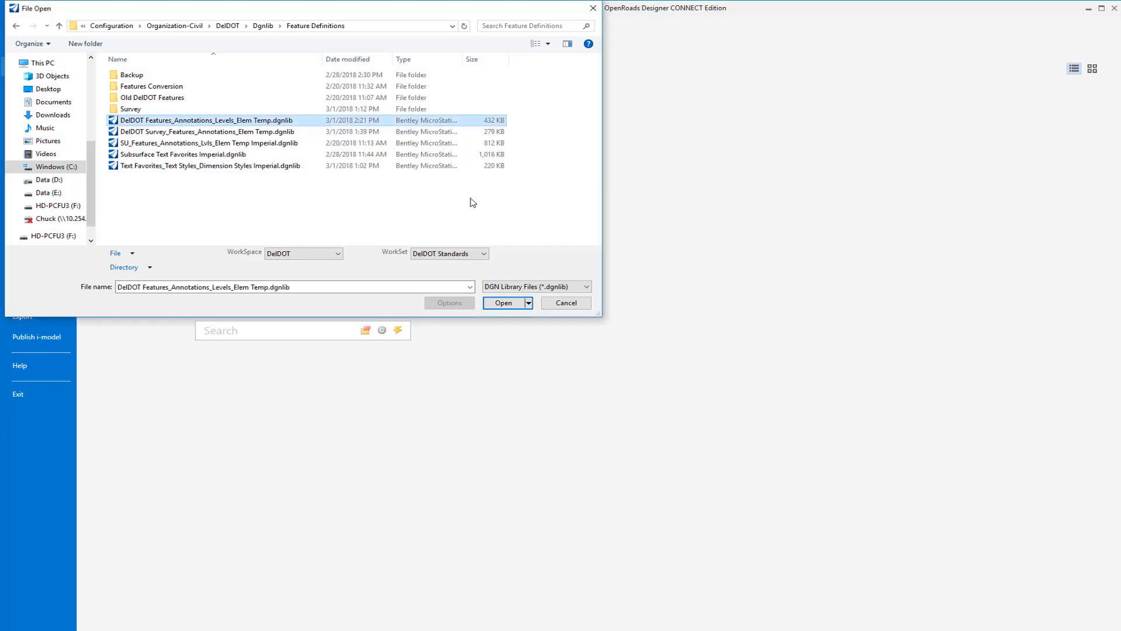
left_click(506, 303)
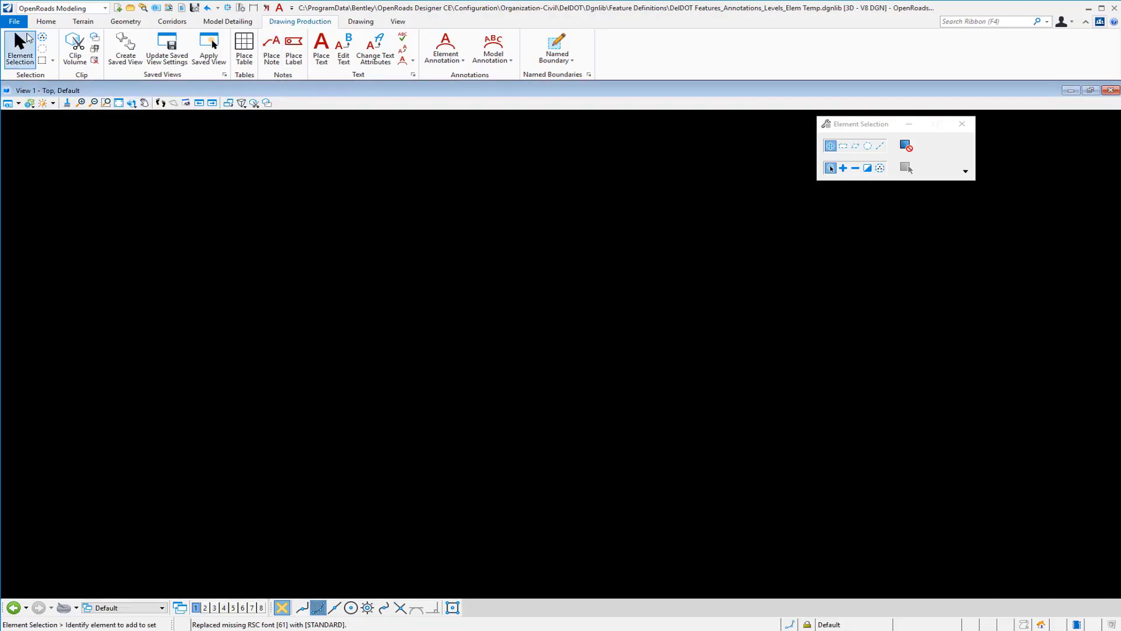
left_click(143, 8)
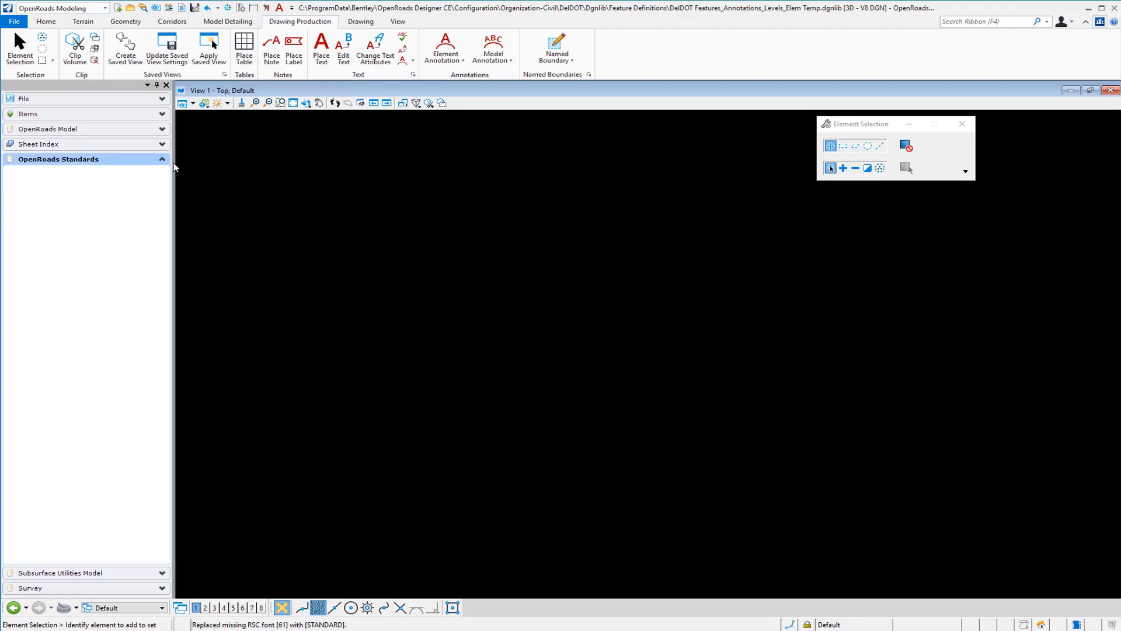
left_click_drag(176, 170, 248, 162)
left_click(12, 203)
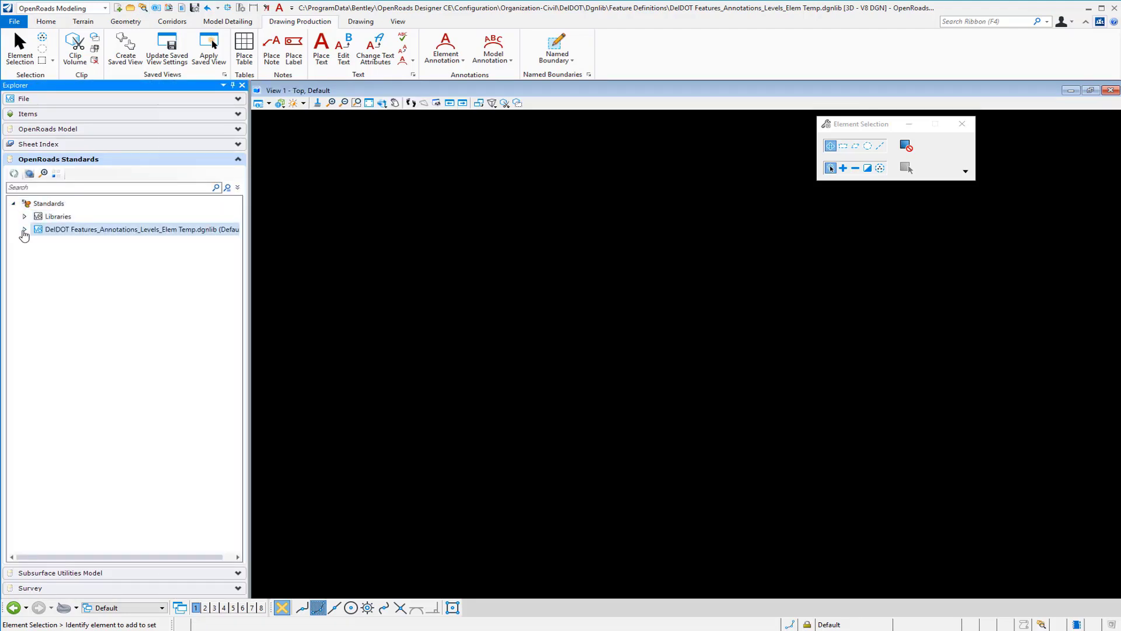
left_click(25, 230)
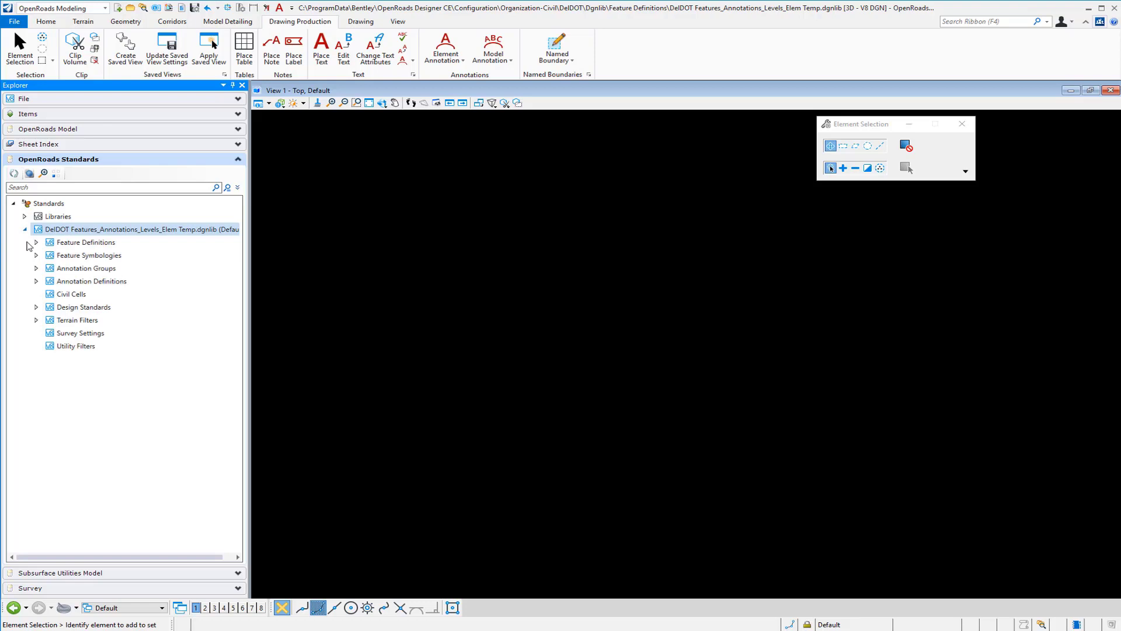
Open the cross section drawing annotation group XS Grid w/ Annotation for managing, and enlarge the dialog and its preview area.
left_click(37, 269)
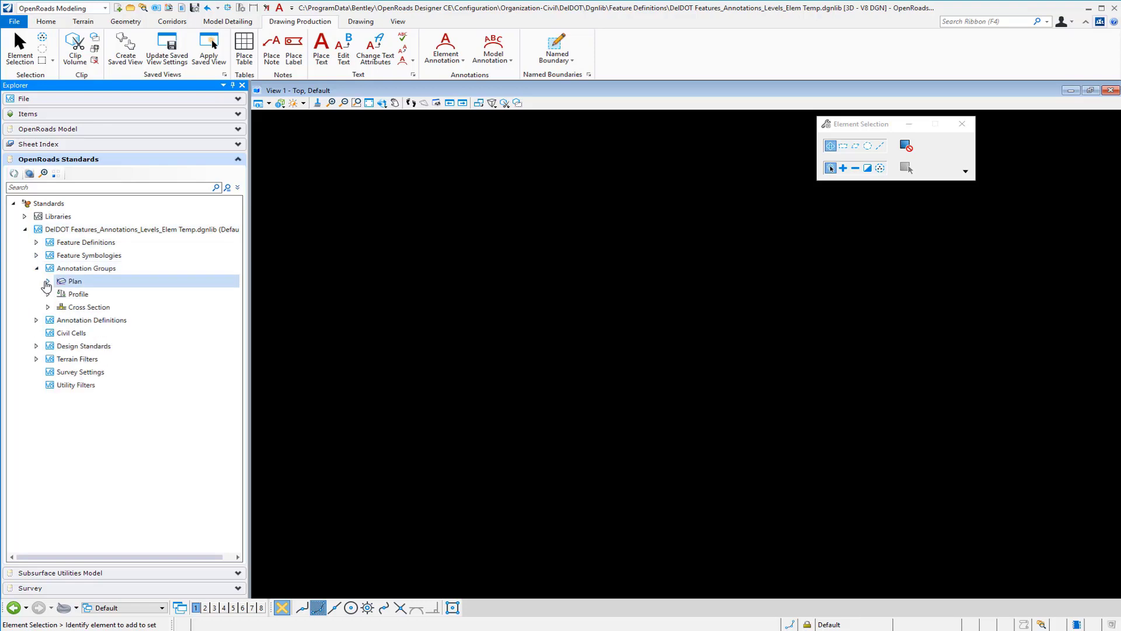
left_click(48, 307)
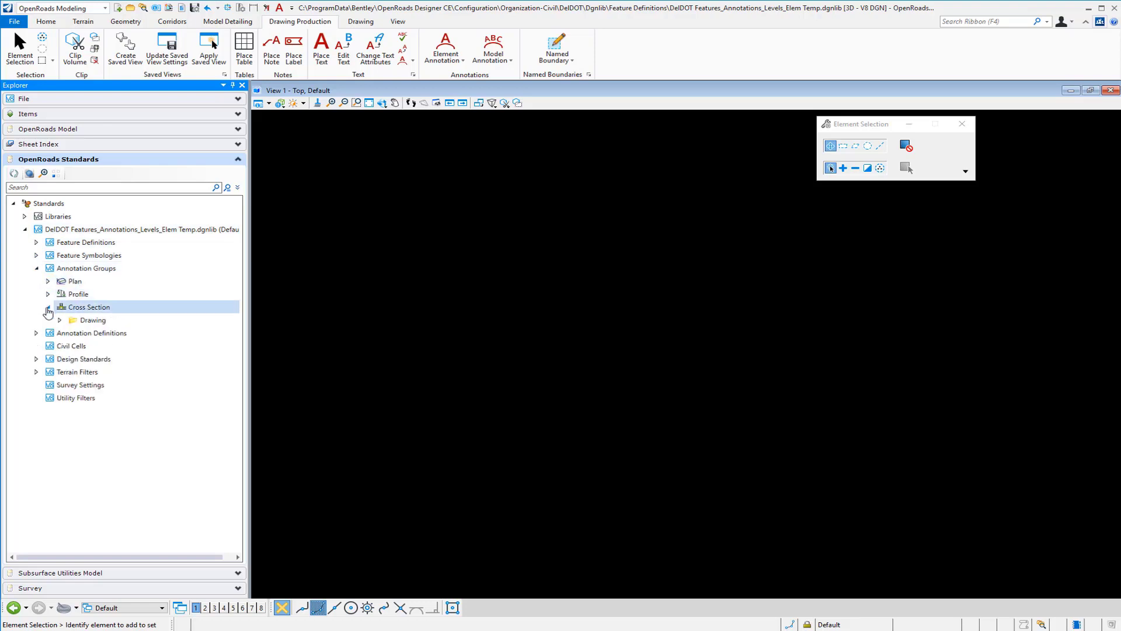
left_click(59, 320)
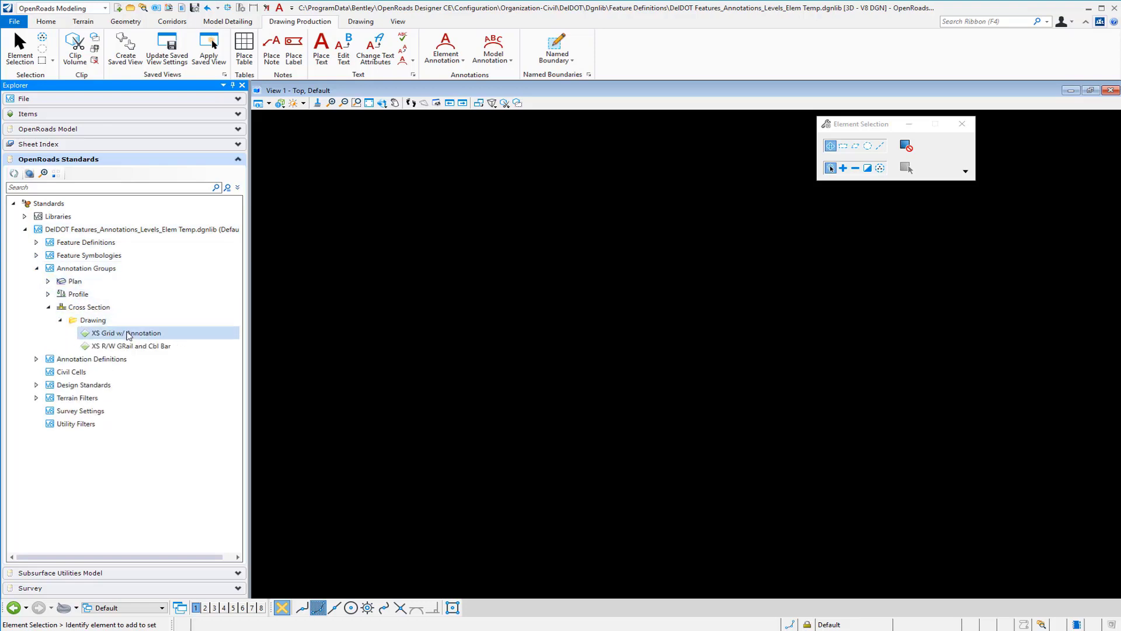
left_click(132, 335)
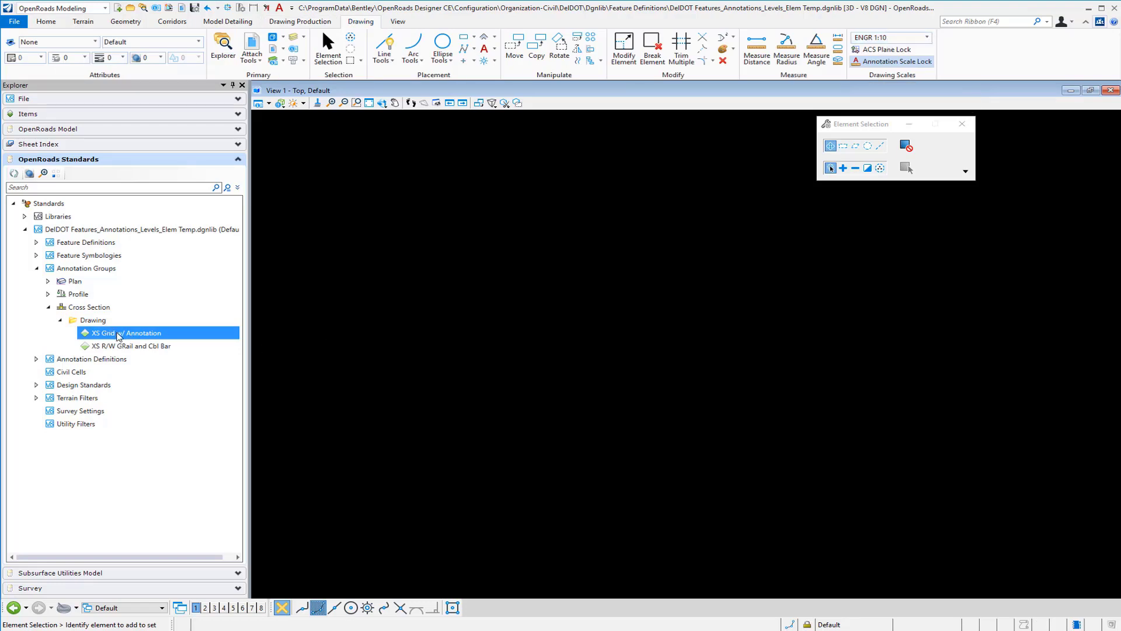
right_click(118, 334)
left_click(148, 339)
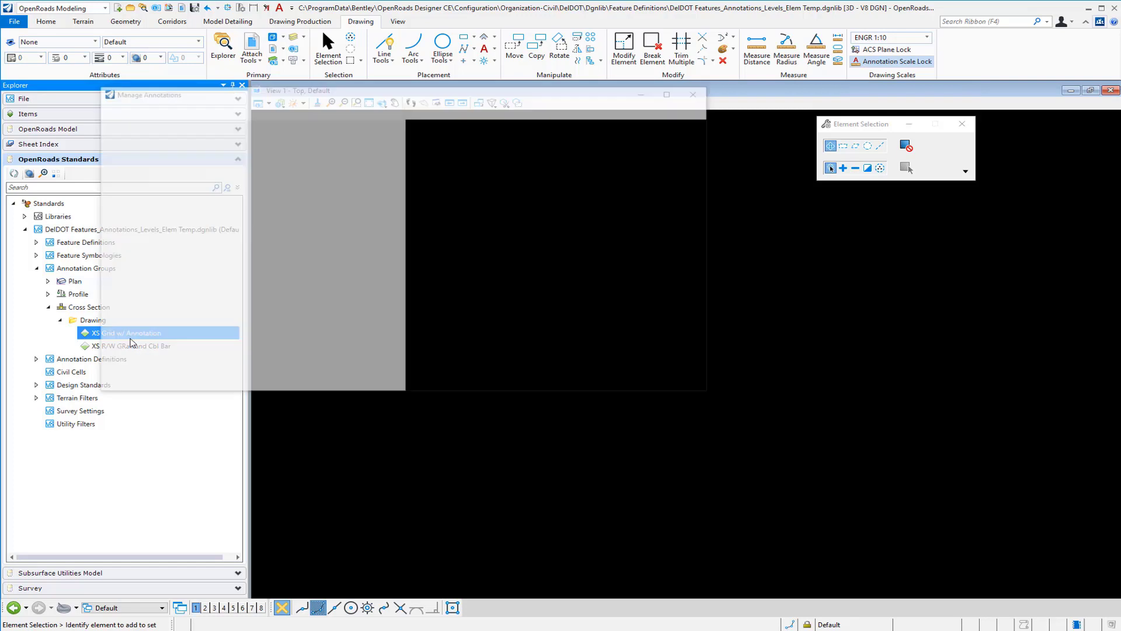
mouse_move(708, 395)
left_mouse_down()
mouse_move(989, 530)
mouse_move(1041, 570)
left_mouse_up()
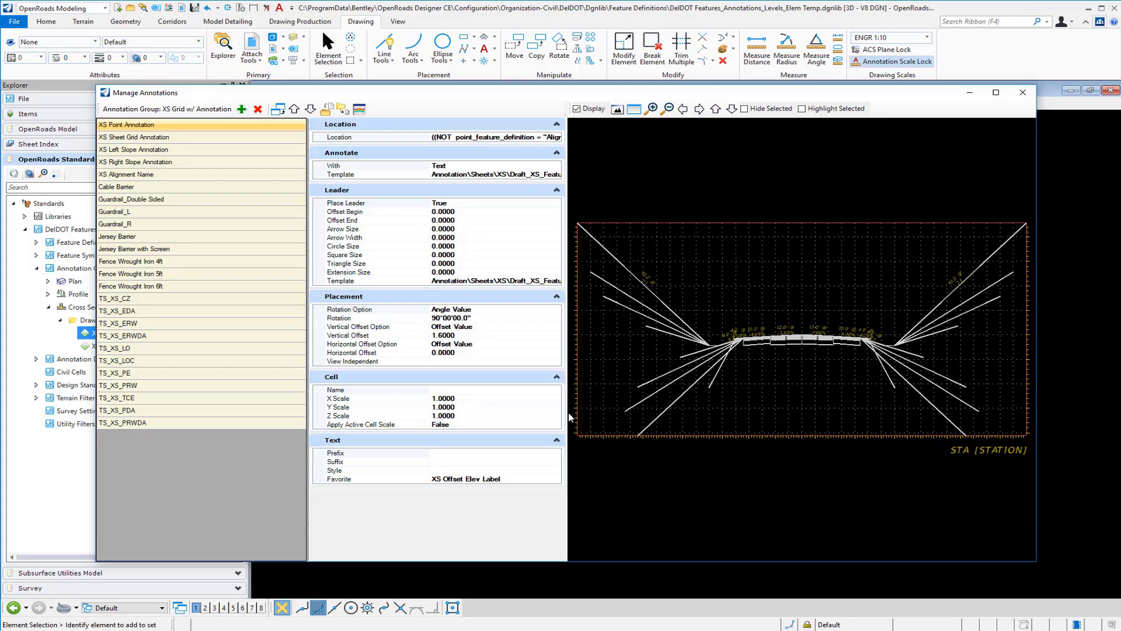
left_click_drag(565, 416, 455, 415)
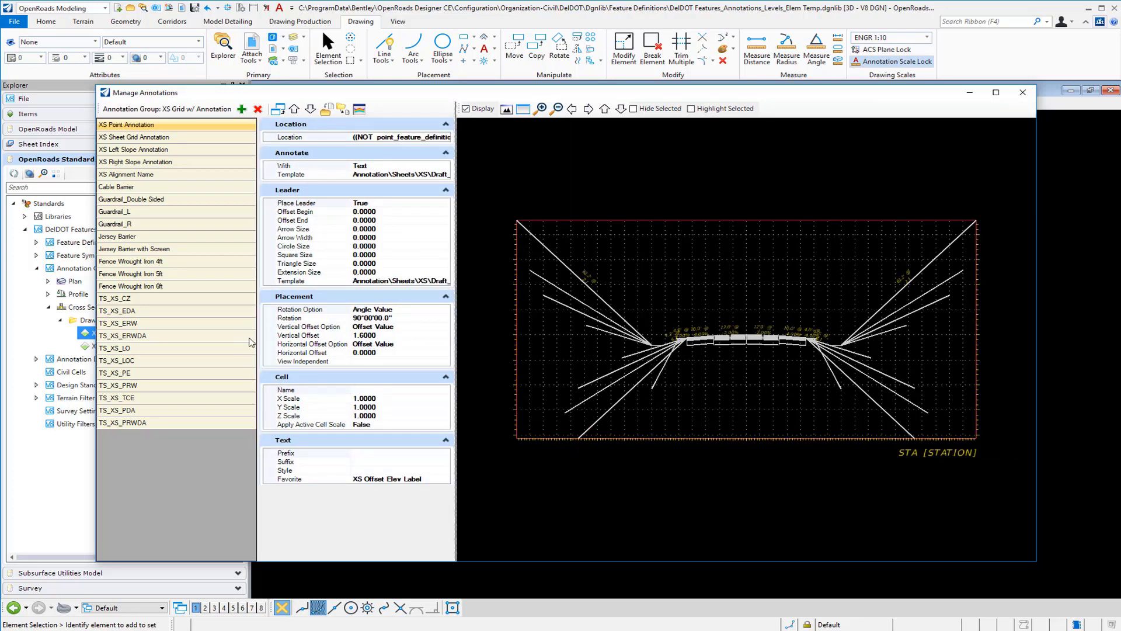
Shorten the horizontal axis title prefix of XS Sheet Grid Annotation to STA by removing the [STATION] placeholder.
left_click(137, 139)
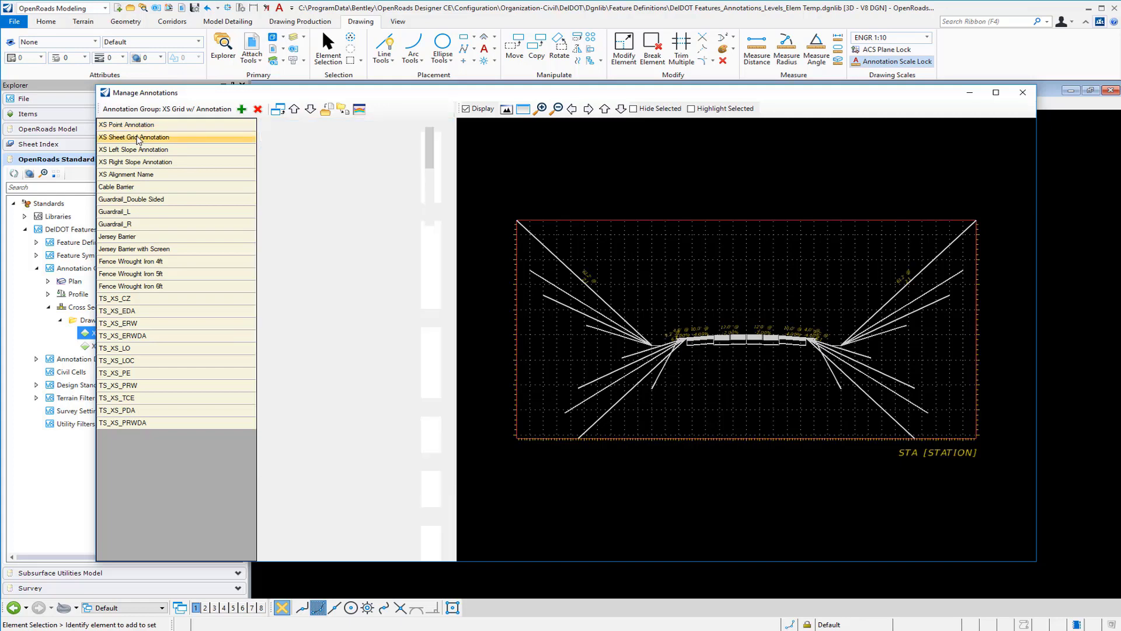
left_click_drag(451, 210, 458, 362)
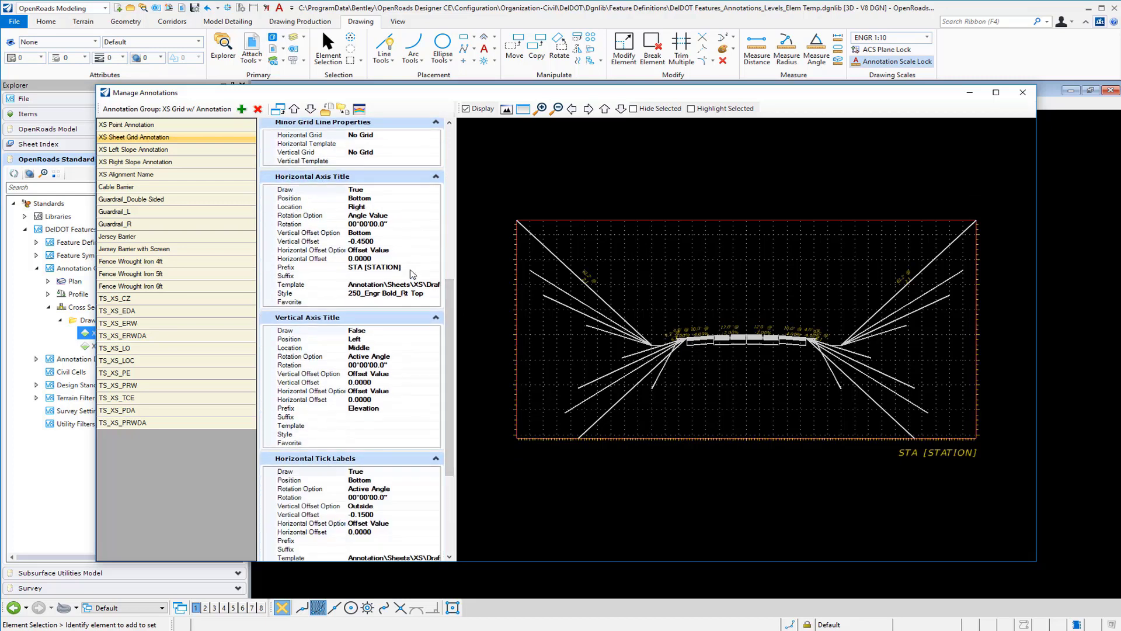
left_click(411, 266)
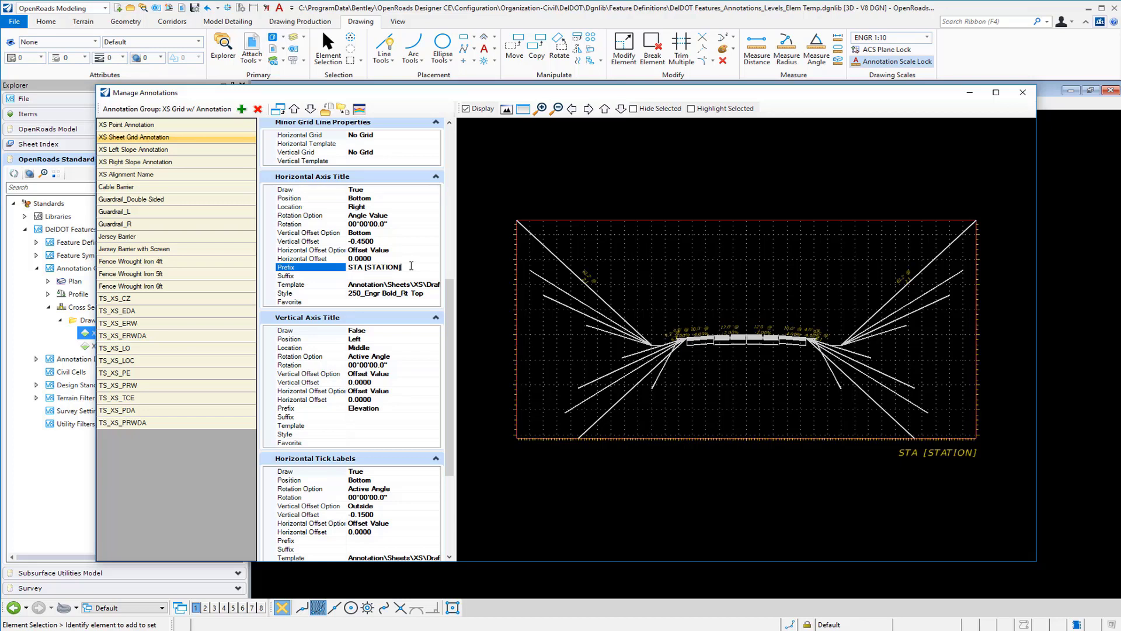
key("BackSpace")
key("BackSpace")
key("BackSpace")
key("BackSpace")
key("BackSpace")
key("BackSpace")
key("BackSpace")
key("BackSpace")
key("BackSpace")
key("BackSpace")
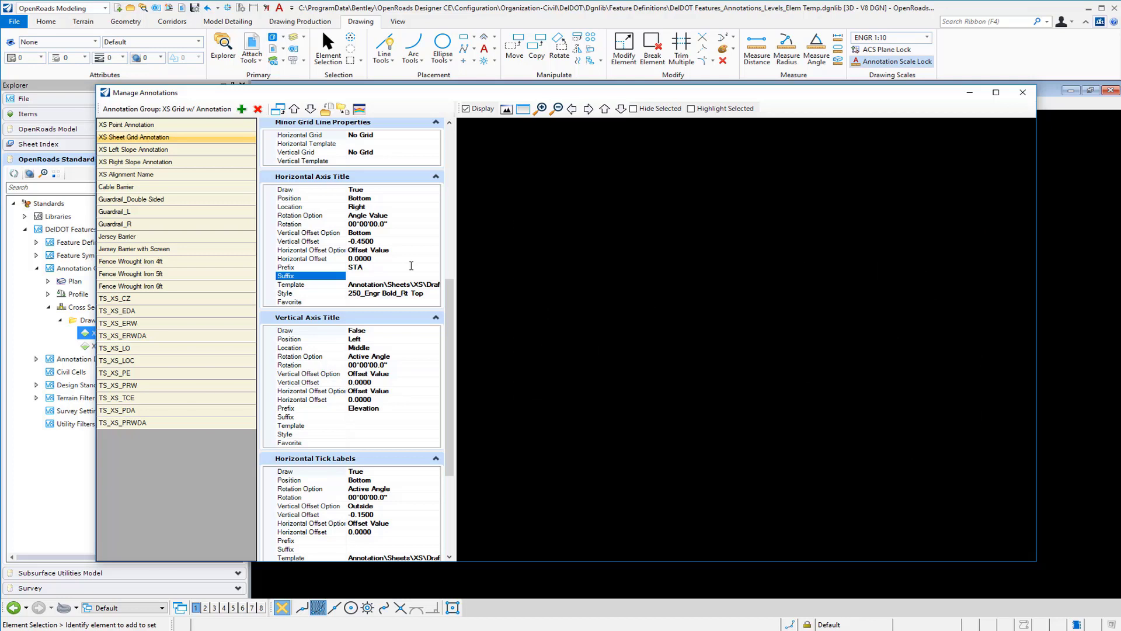
Check the Favorite settings for the horizontal axis title and the horizontal and vertical tick labels, and close the annotation manager.
left_click(365, 300)
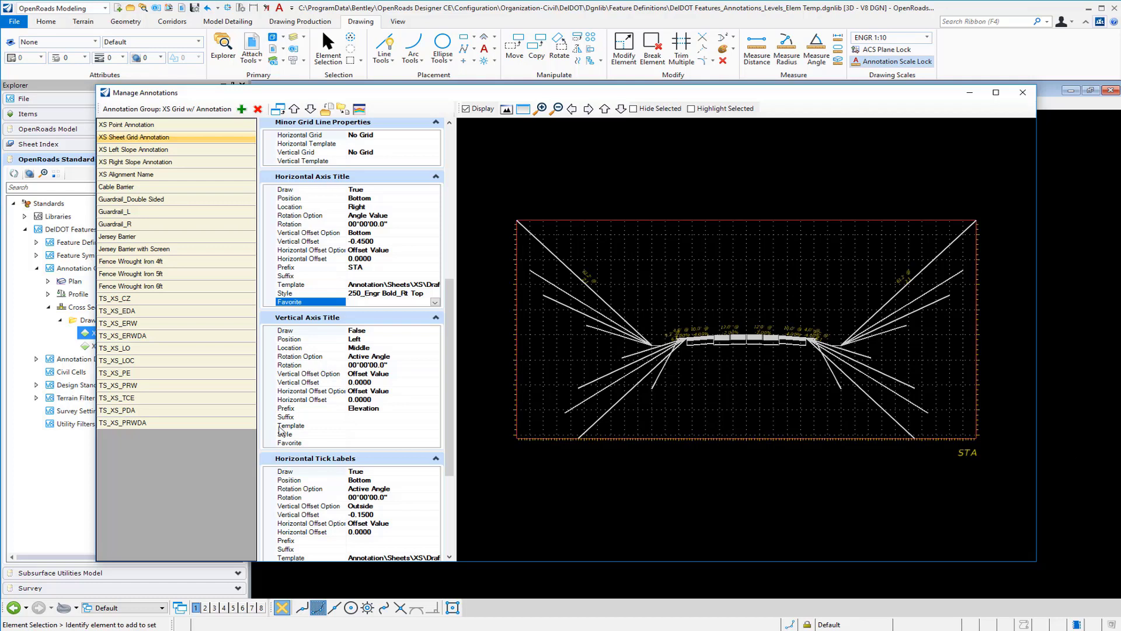
scroll(379, 471, "down", 4)
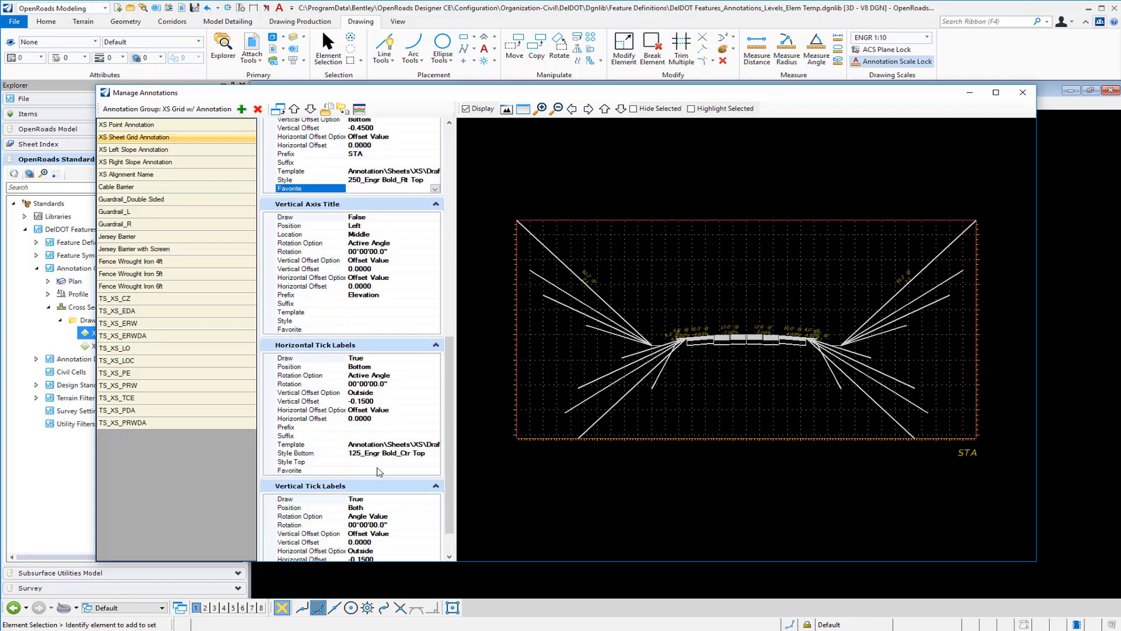
scroll(379, 471, "down", 2)
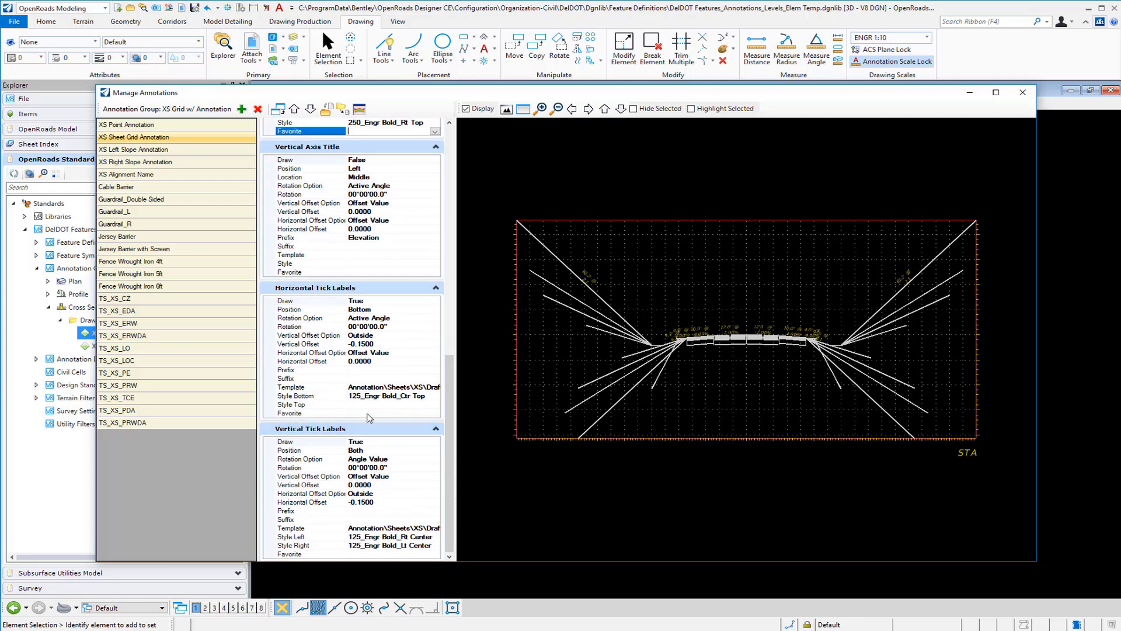
left_click(368, 414)
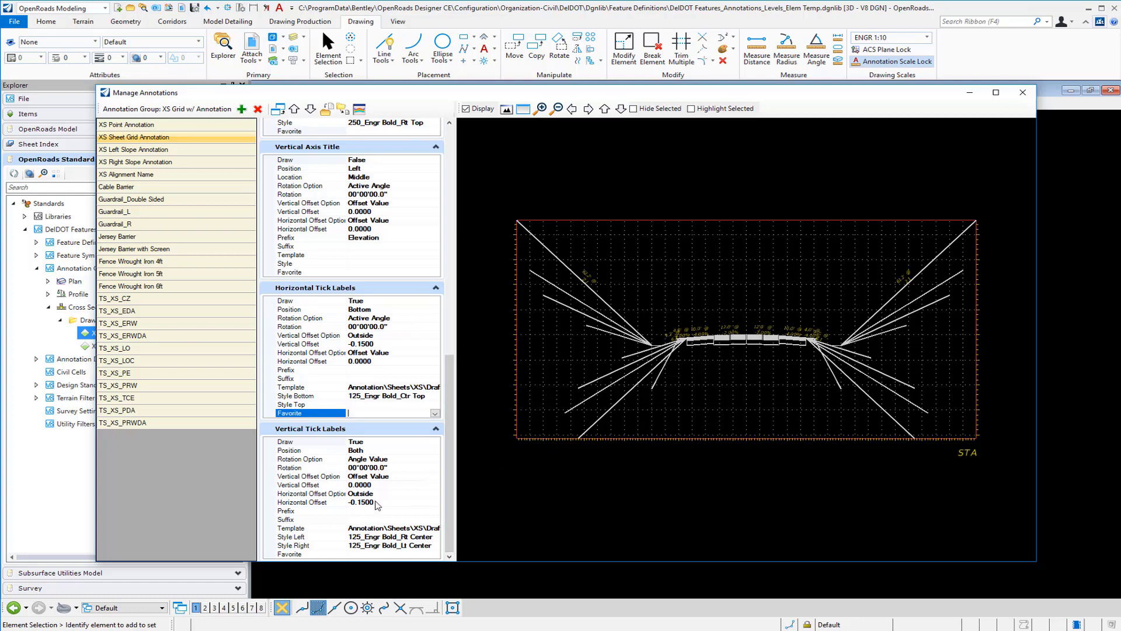
left_click(397, 554)
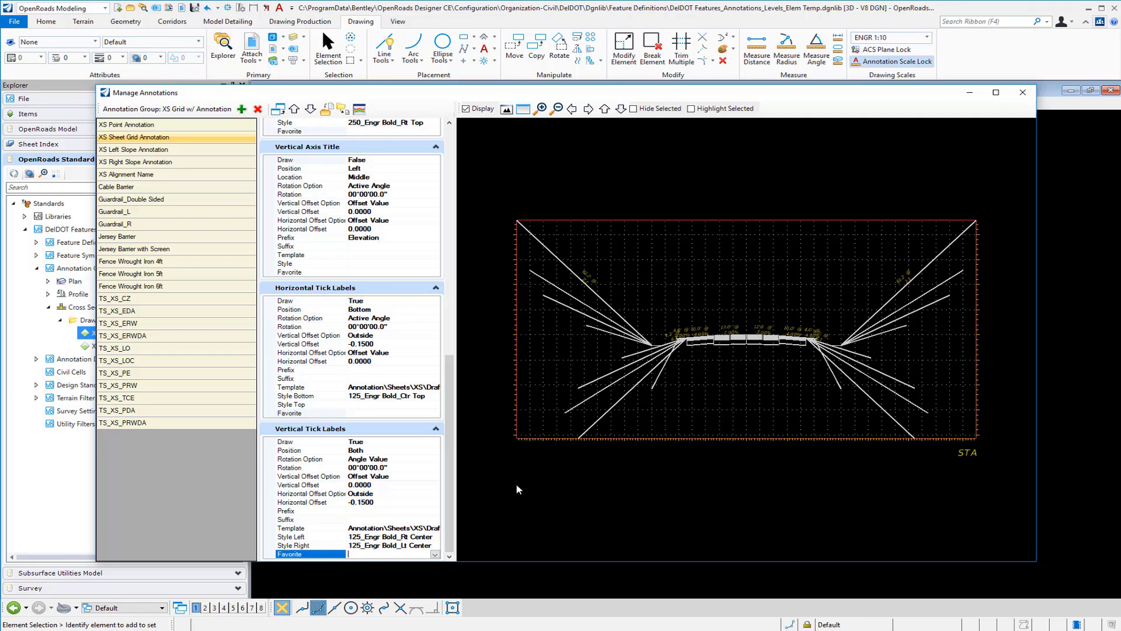
left_click(1023, 94)
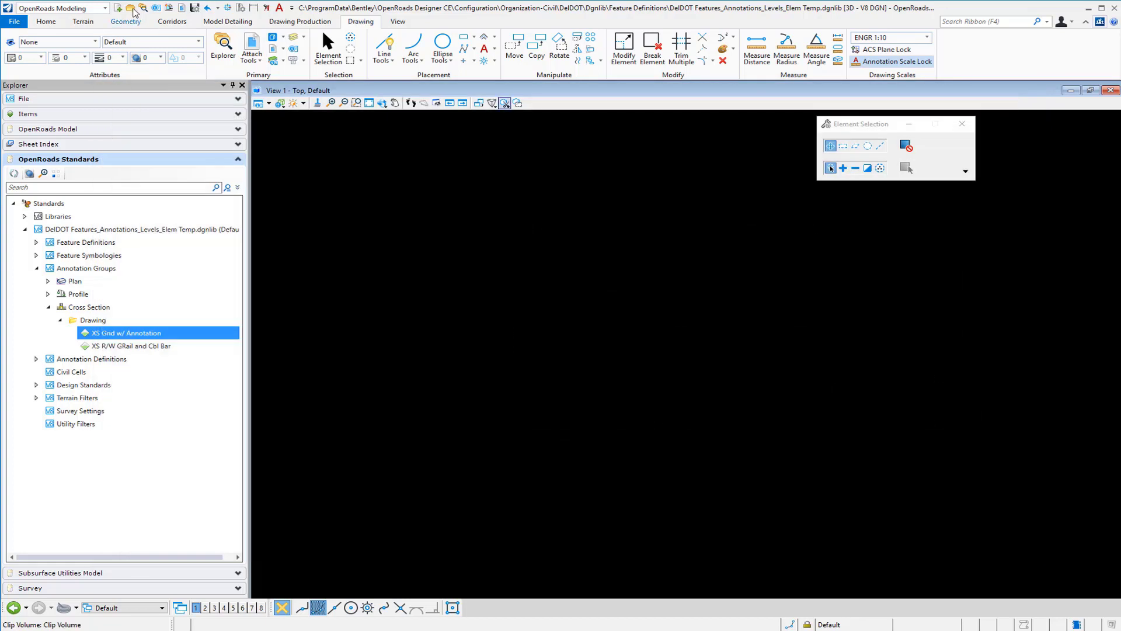
Open the library file Text Favorites_Text Styles_Dimension Styles Imperial.dgnlib from the Feature Definitions folder.
left_click(131, 8)
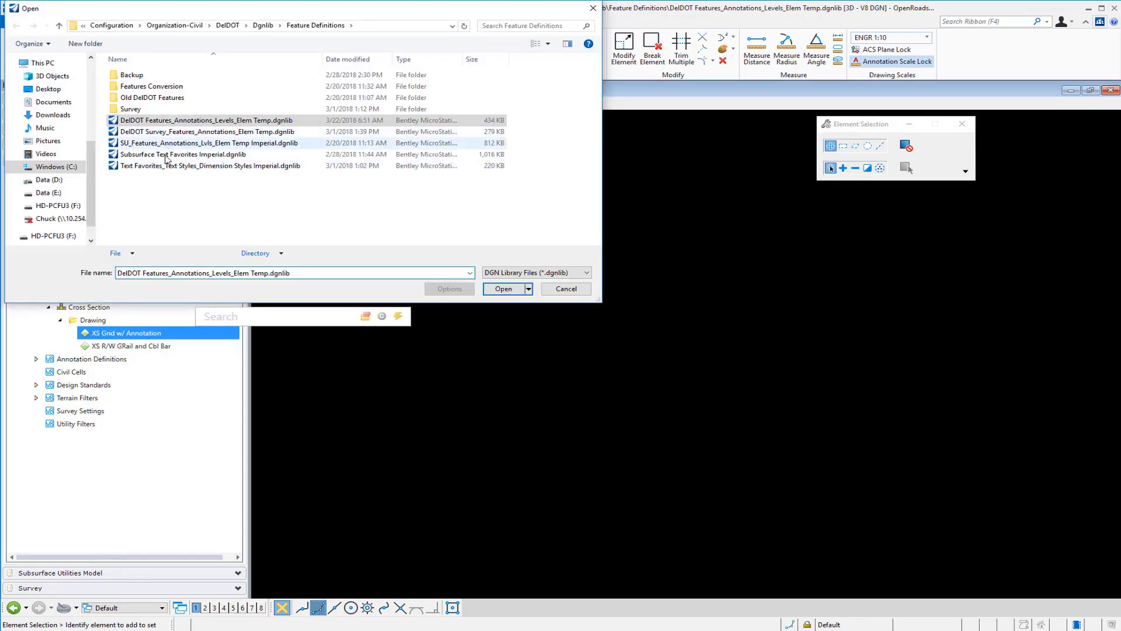
left_click(163, 168)
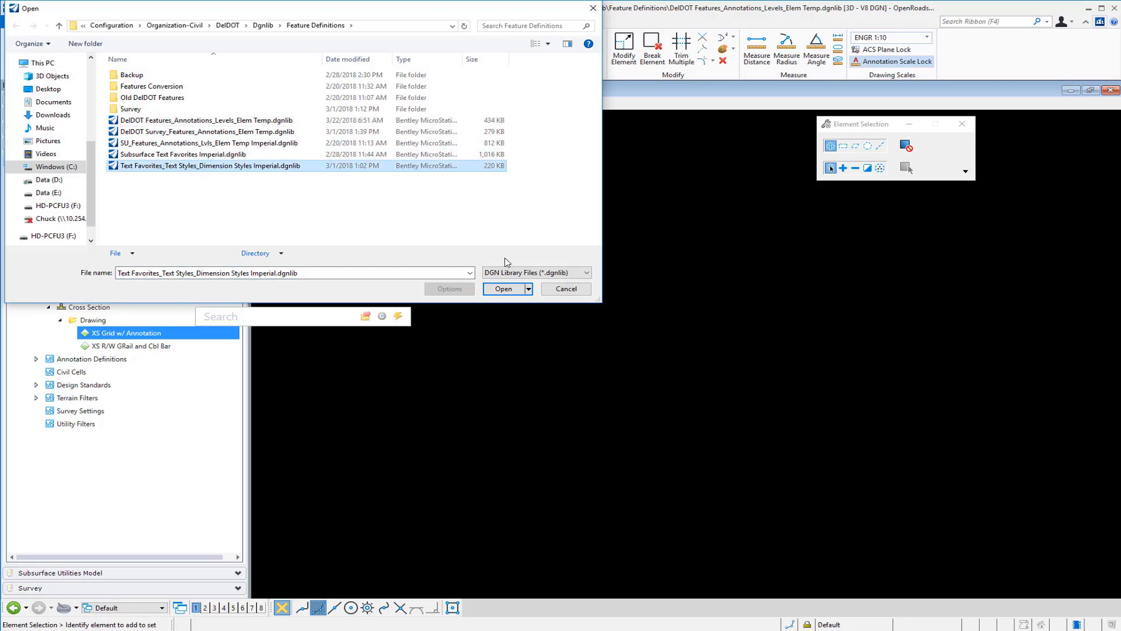
left_click(506, 290)
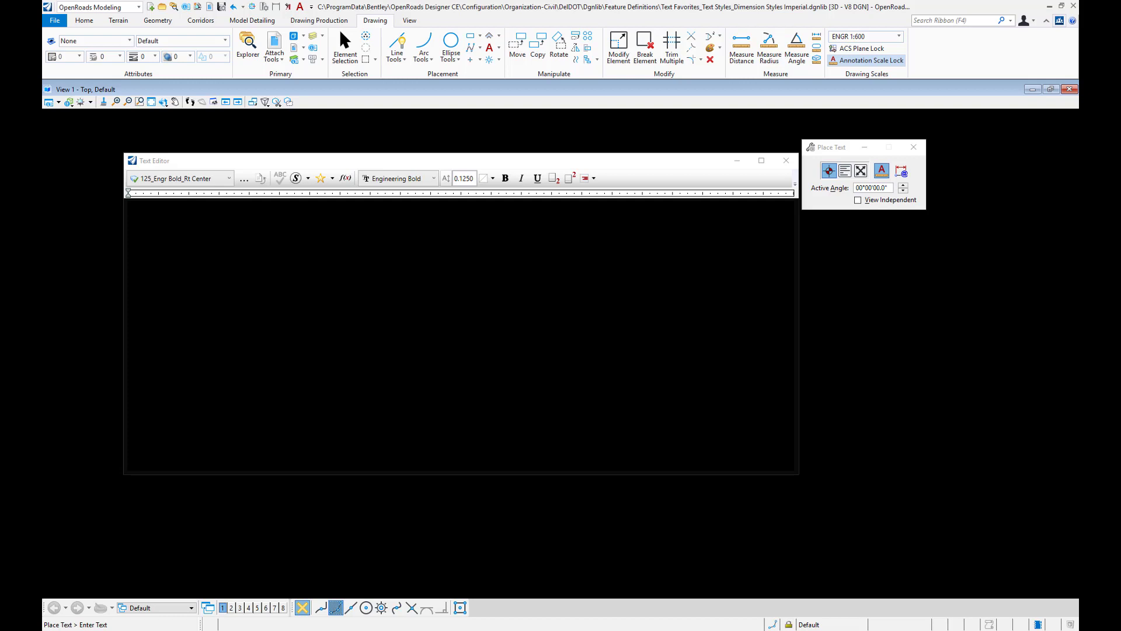
Start a text field of type OpenRoads Cross Section Annotation Fields and choose the point Elevation property.
left_click(346, 178)
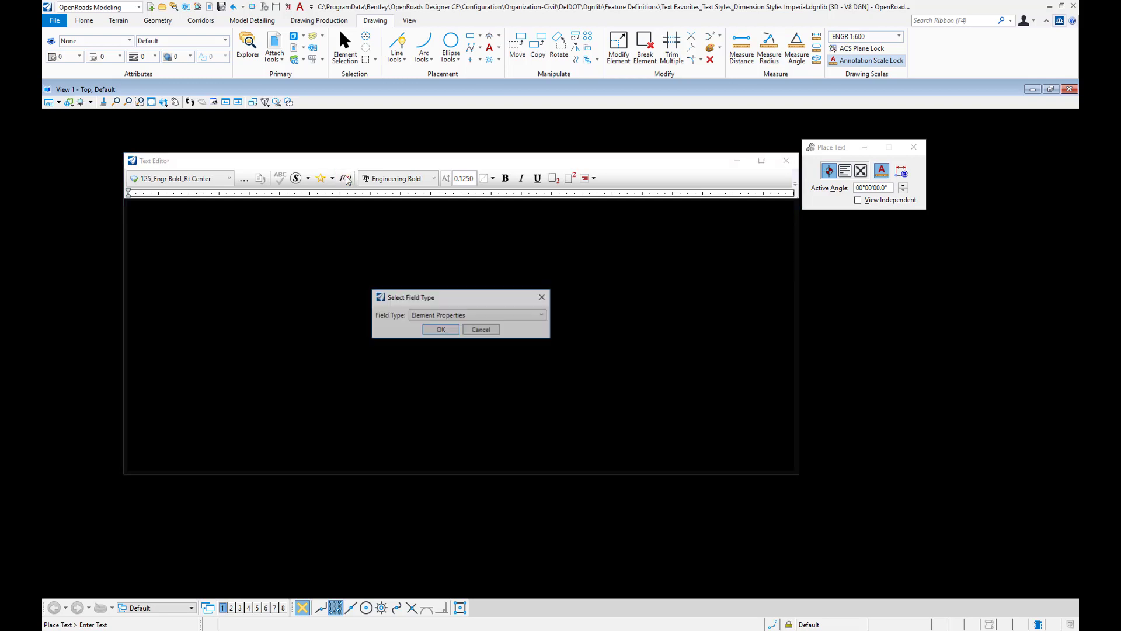
left_click(444, 316)
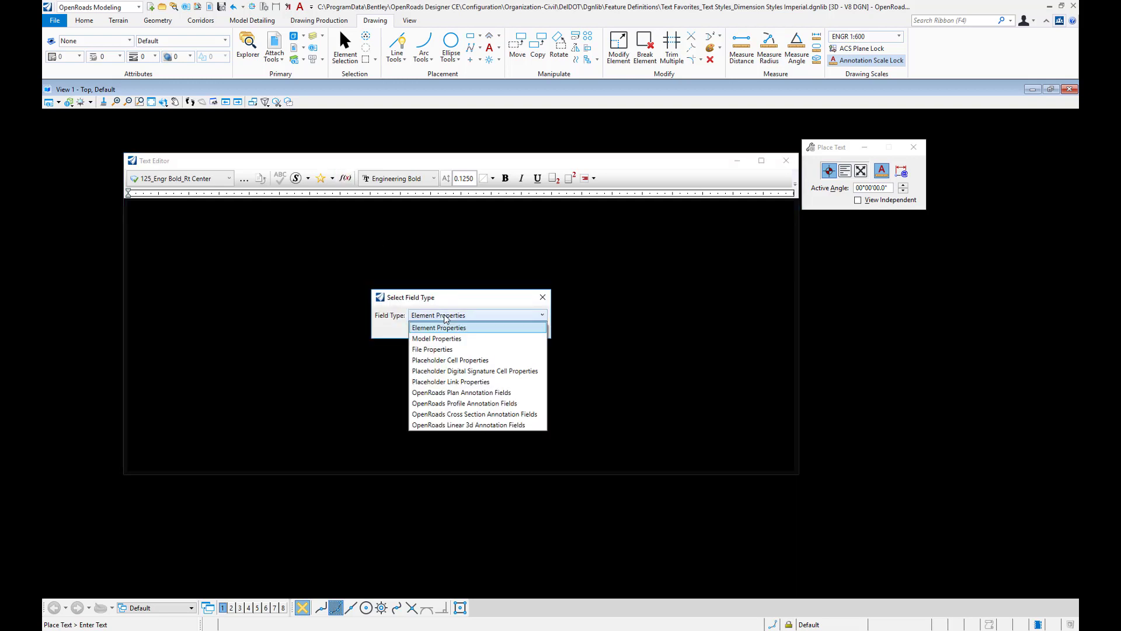
left_click(446, 414)
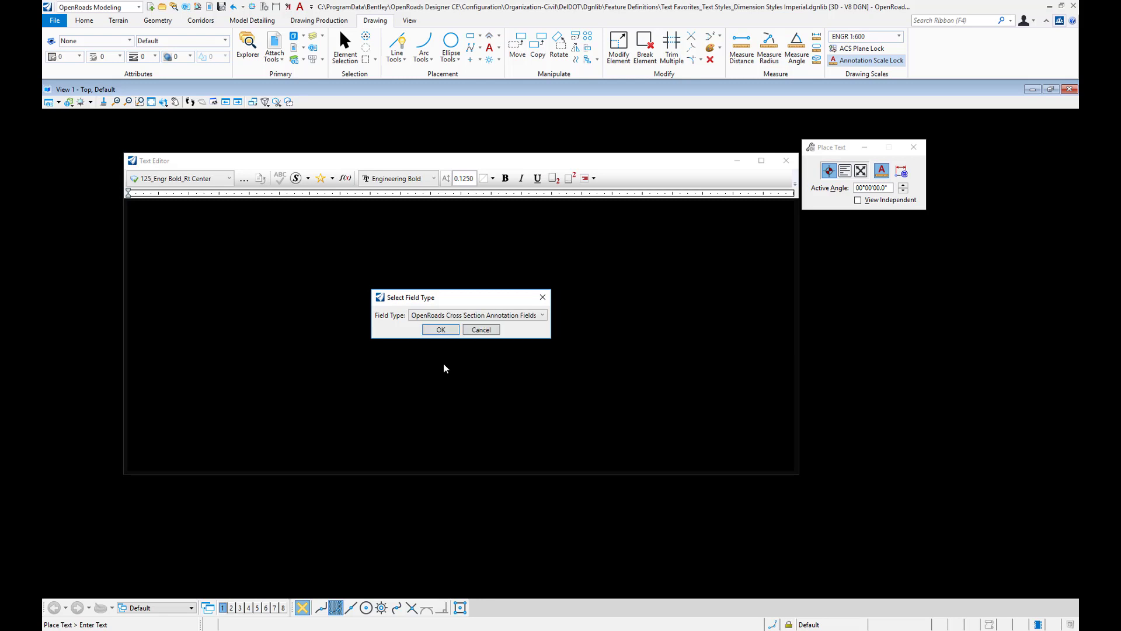
left_click(441, 330)
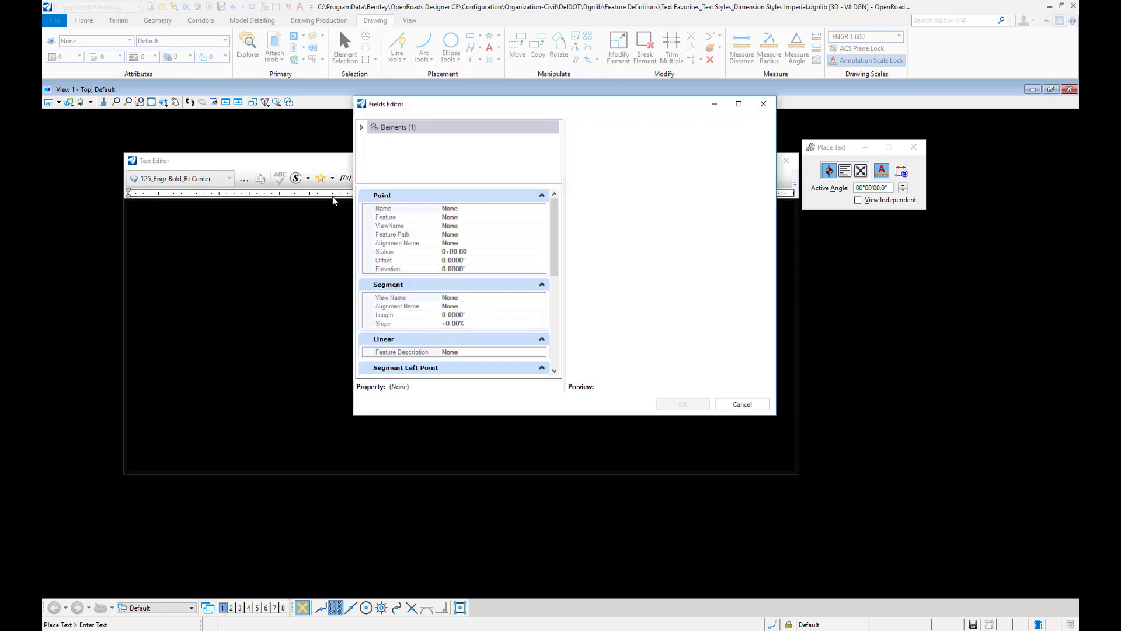
left_click(393, 271)
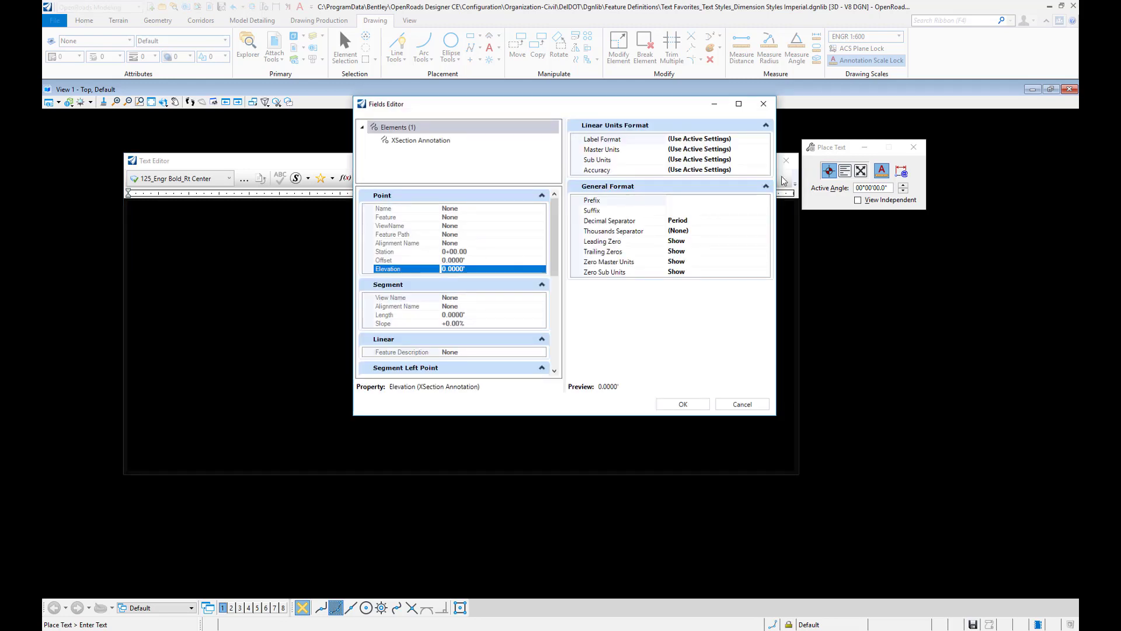
Format the Elevation field with label format MU, master units US Survey Feet and accuracy 0, and insert it into the text.
left_click(764, 140)
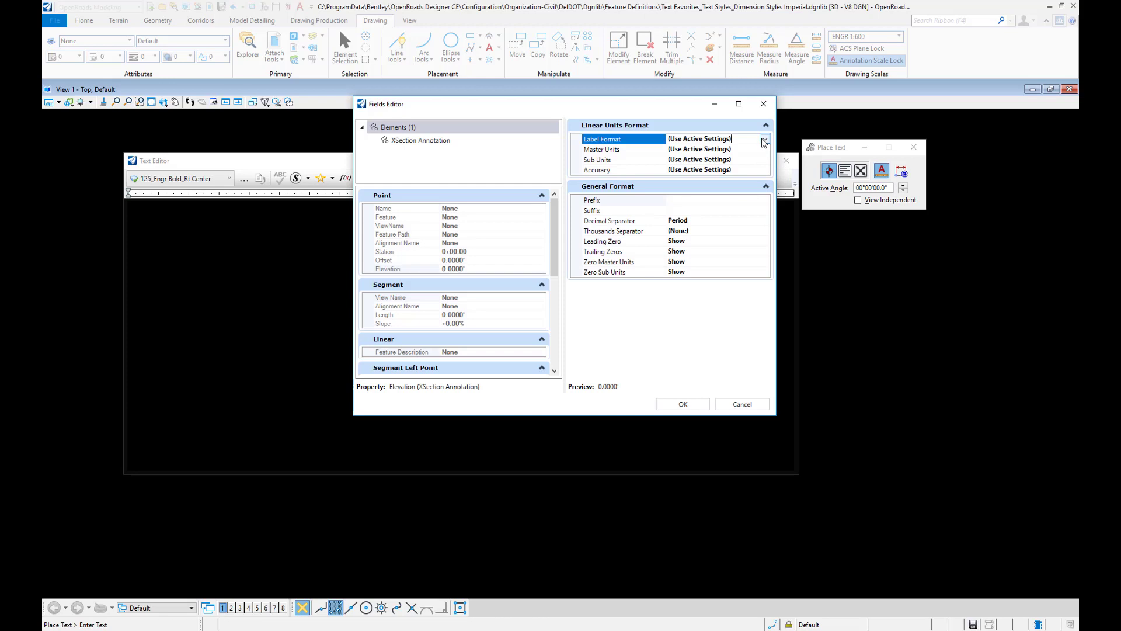
left_click(765, 140)
left_click(680, 159)
left_click(754, 146)
left_click(765, 149)
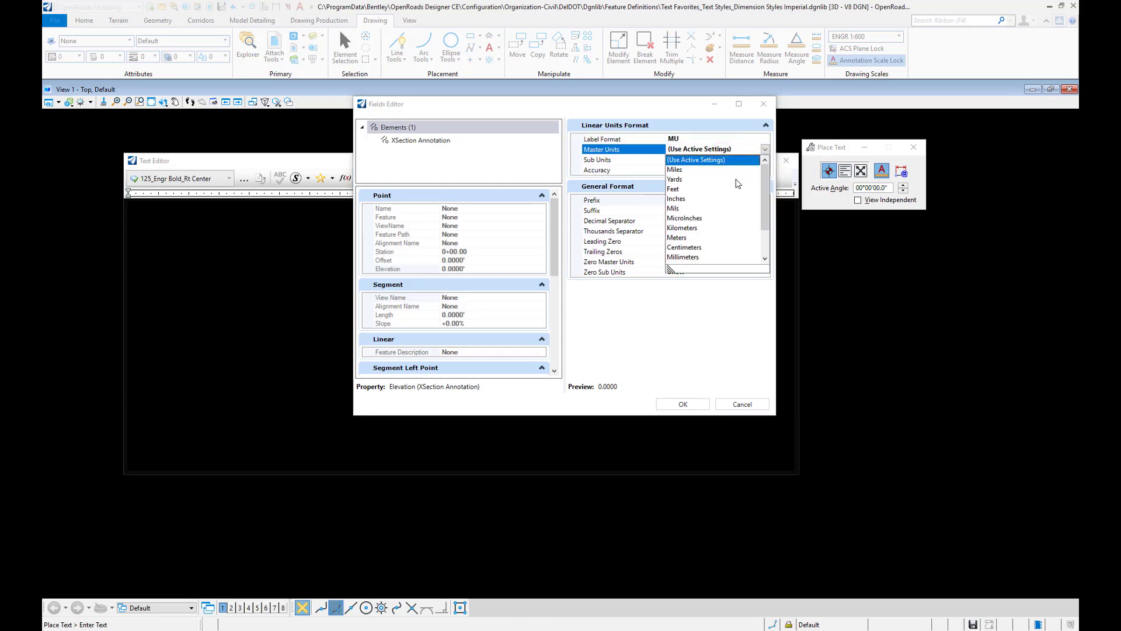
scroll(737, 184, "down", 2)
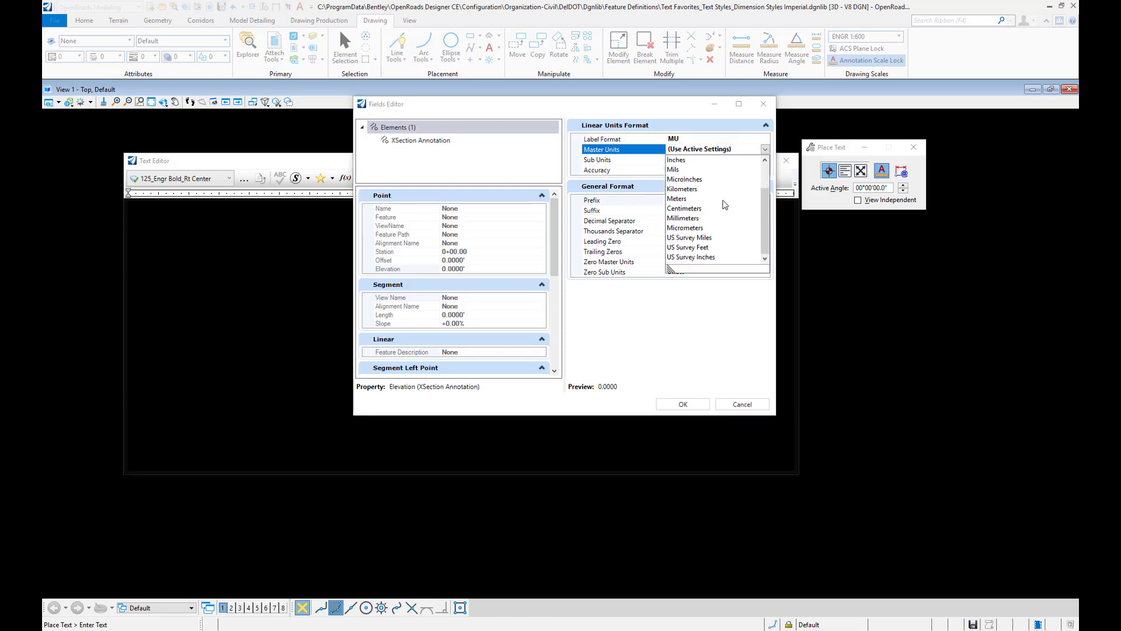
left_click(692, 252)
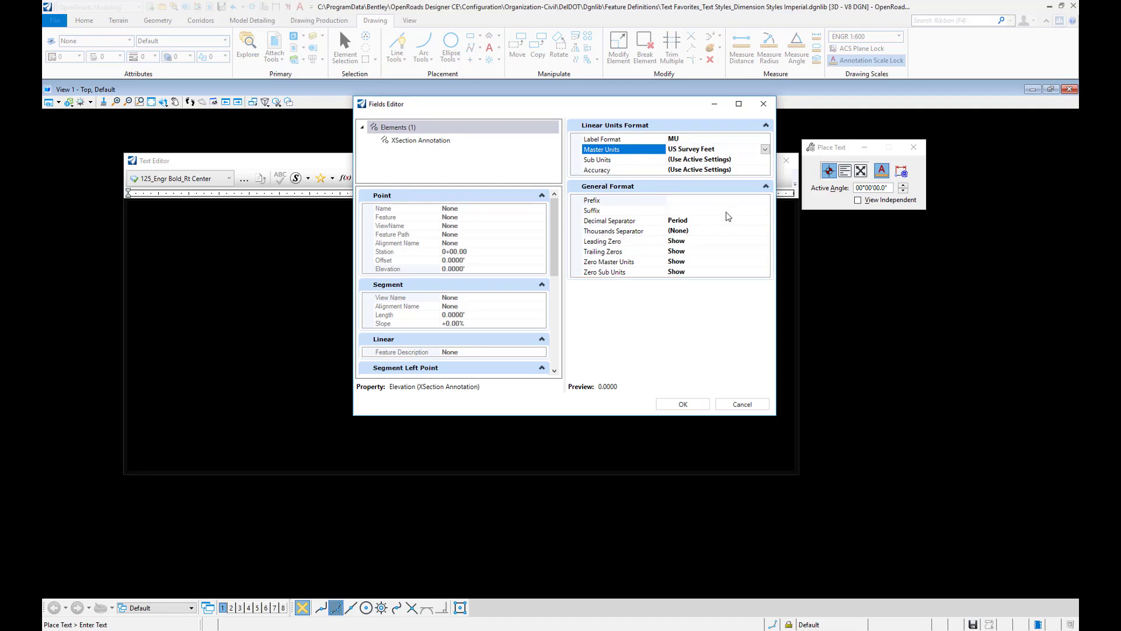
left_click(748, 170)
left_click(764, 170)
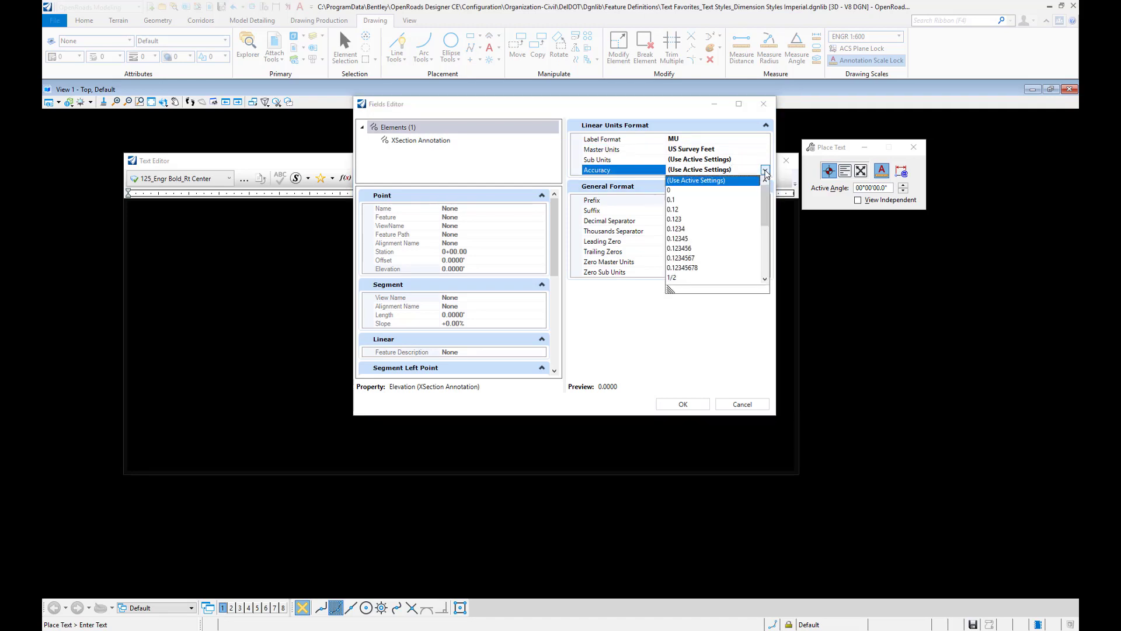
left_click(672, 191)
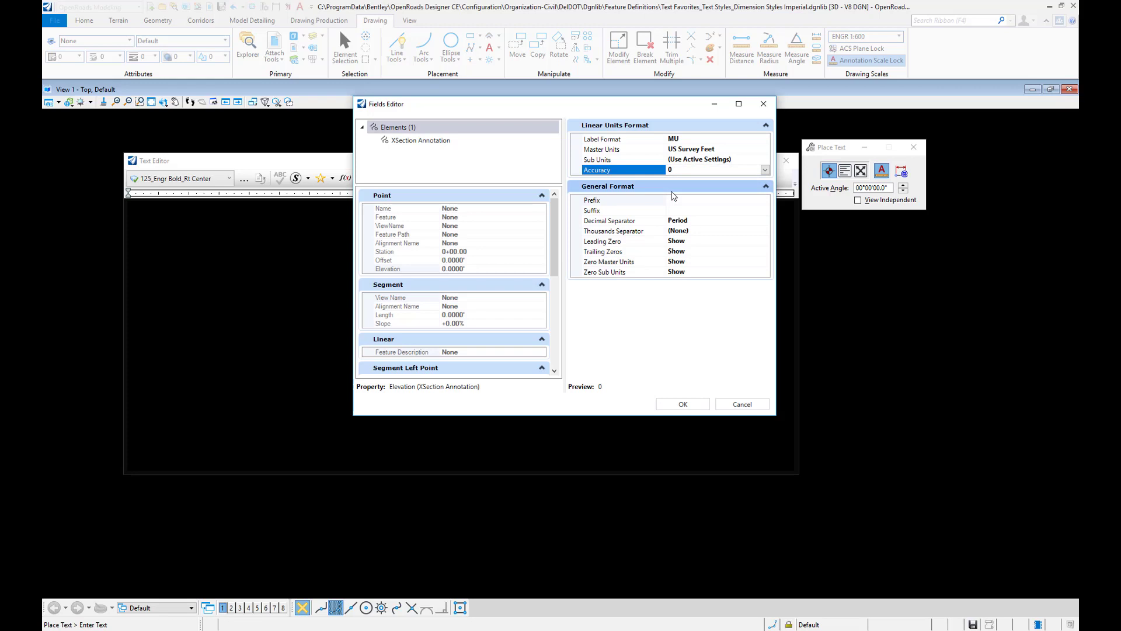
left_click(687, 404)
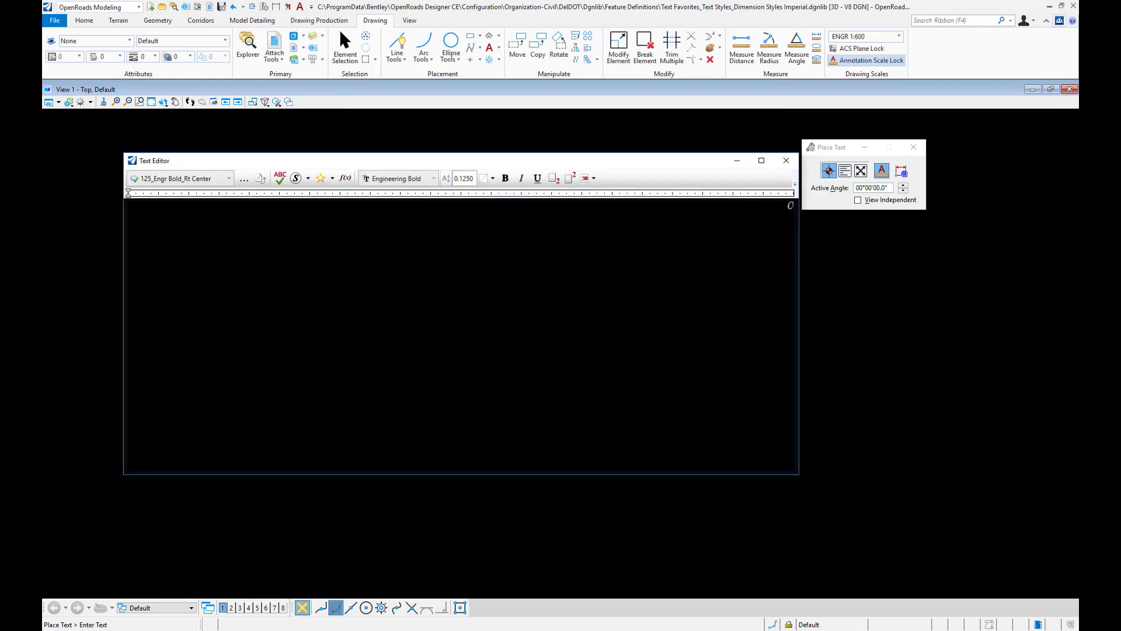
Save the inserted elevation field as a text favorite and rename the favorite XS Grid - Elevations.
right_click(791, 206)
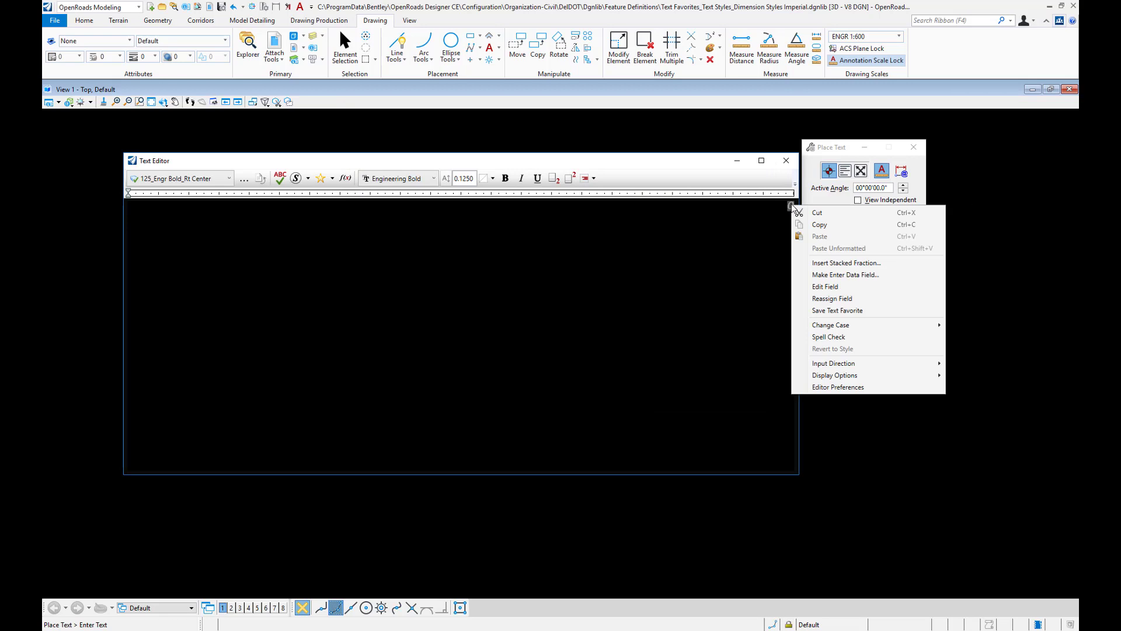
left_click(837, 310)
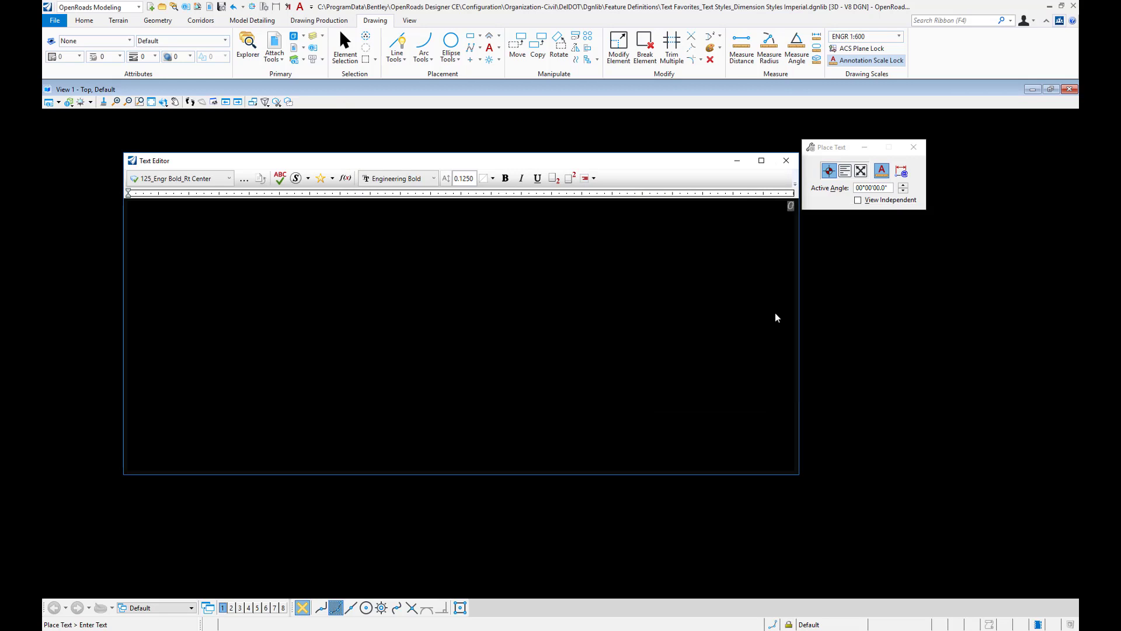
left_click(363, 227)
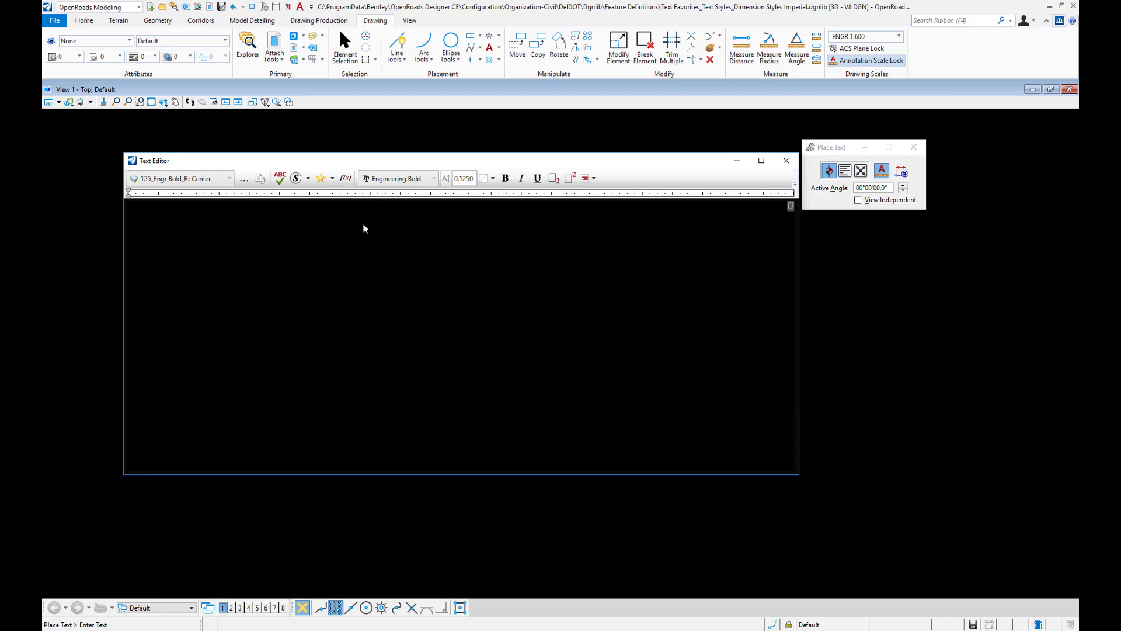
left_click(335, 182)
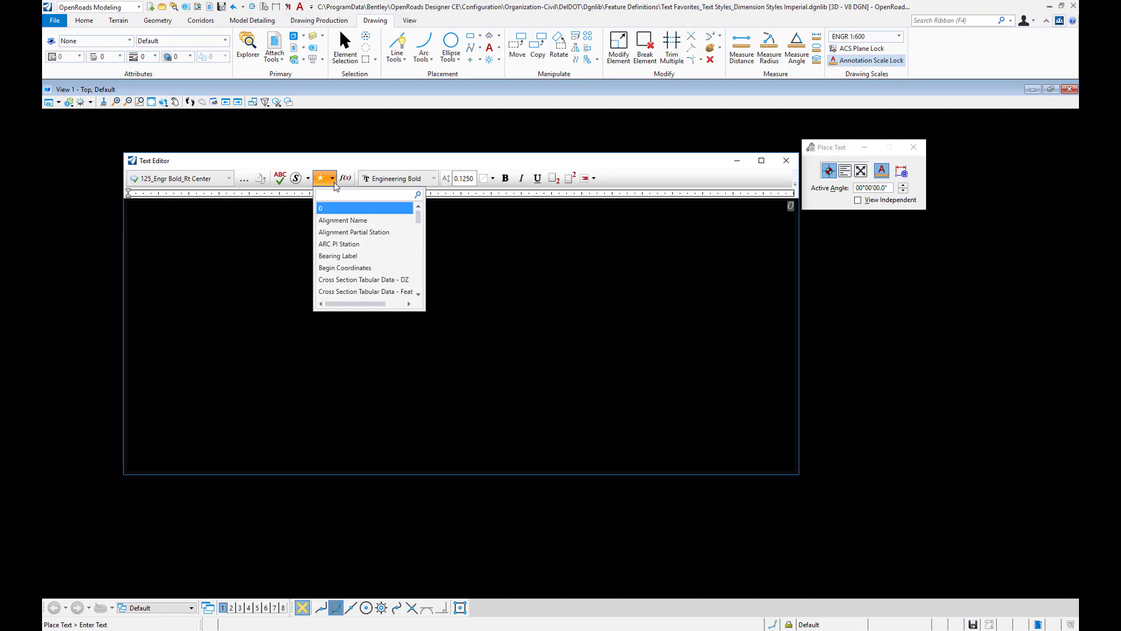
right_click(334, 213)
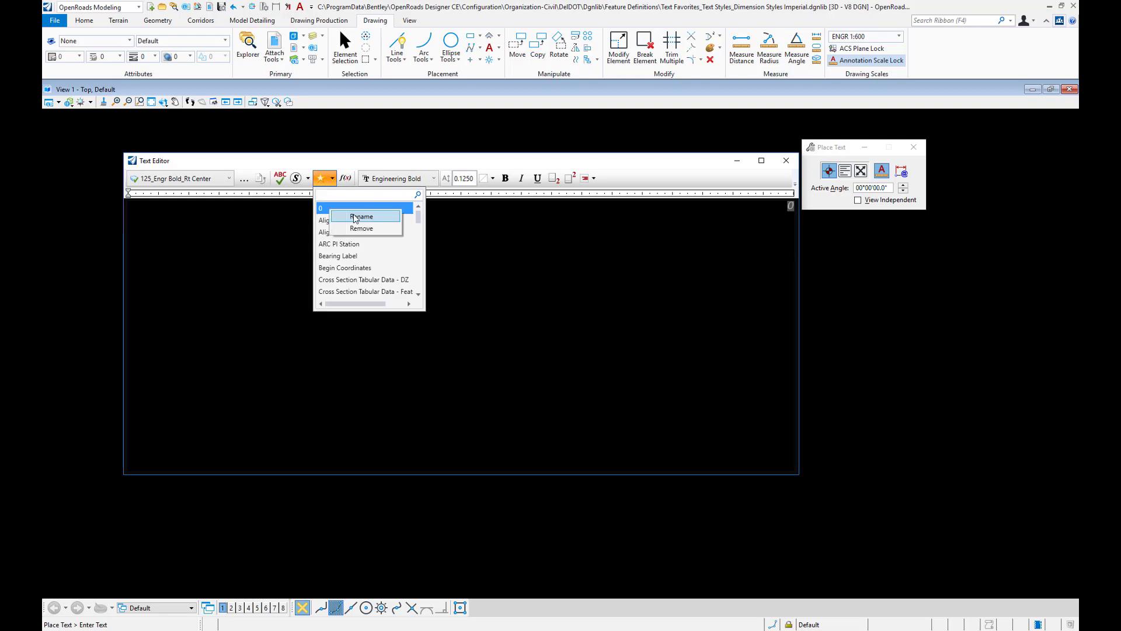
left_click(354, 217)
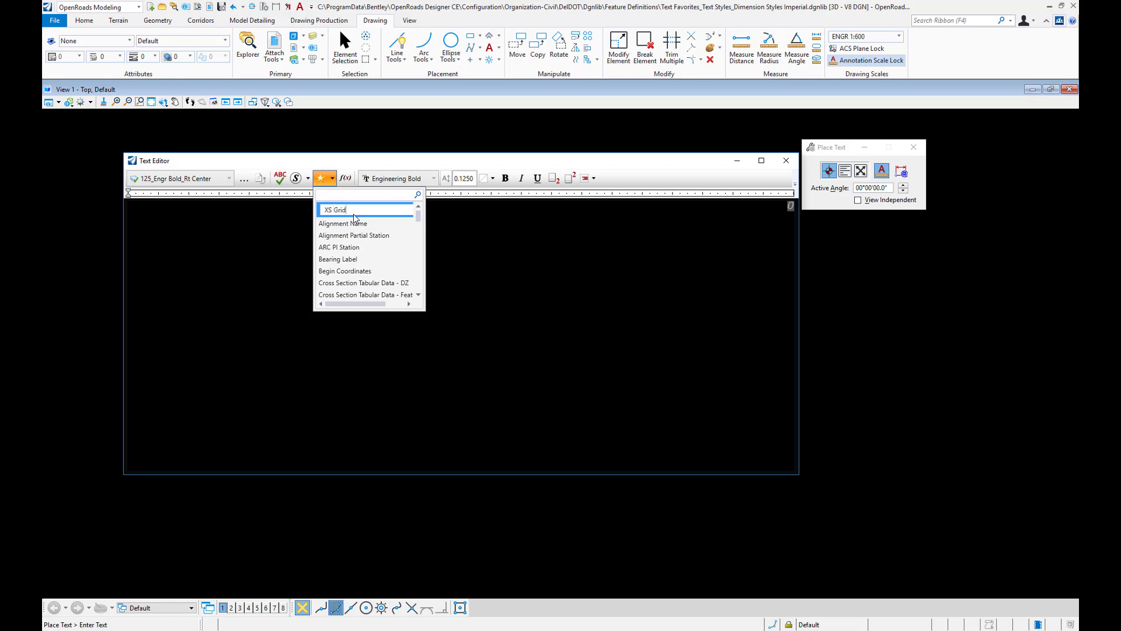
type("XS Grid - Elevations")
key("Return")
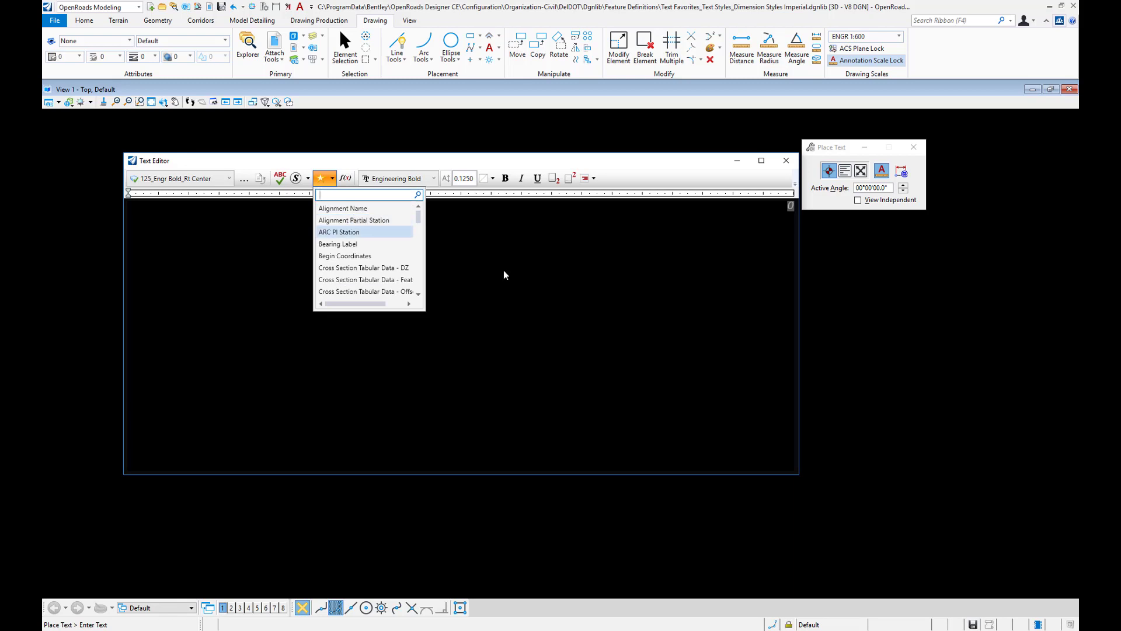
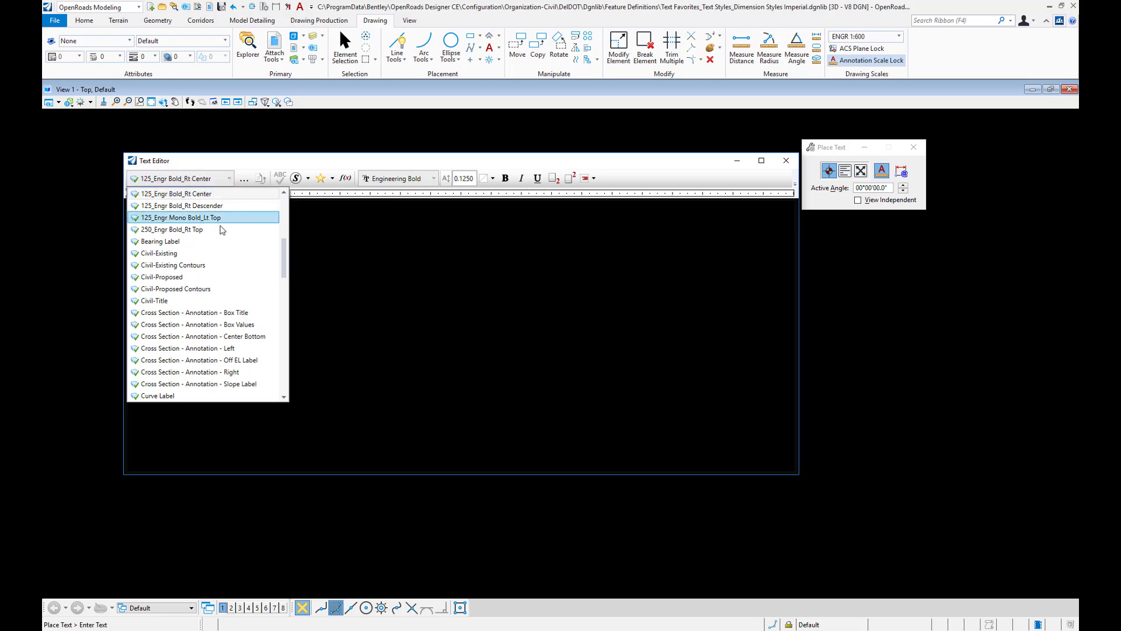
Set the text style to 125_Engr Bold_Ctr Top and insert an OpenRoads Cross Section Annotation field for the point Offset.
scroll(228, 231, "up", 3)
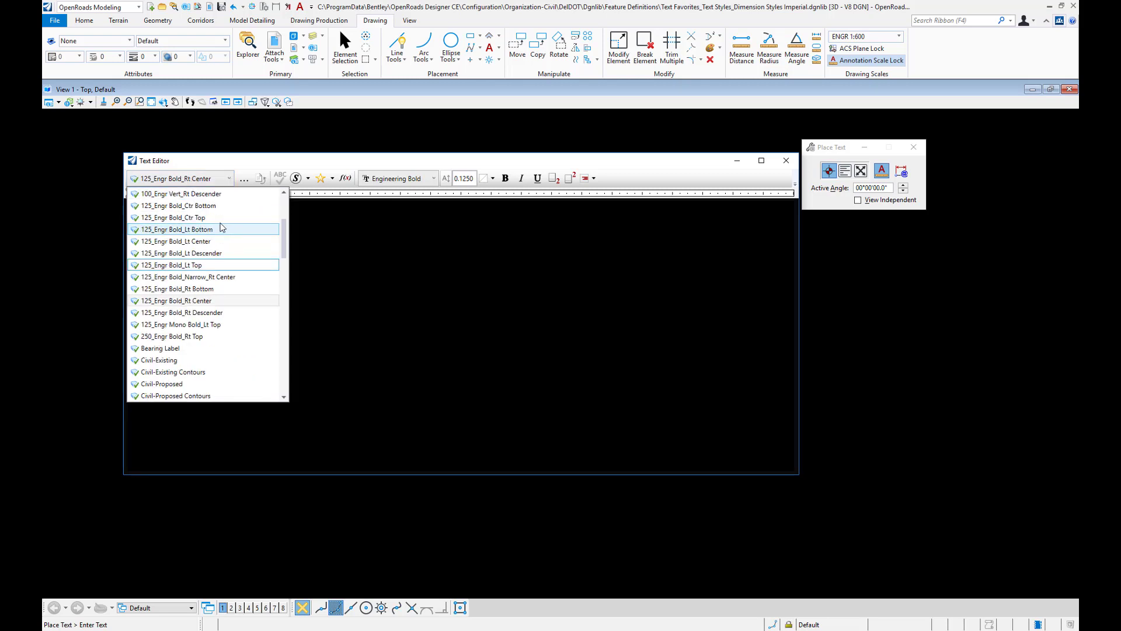
left_click(218, 221)
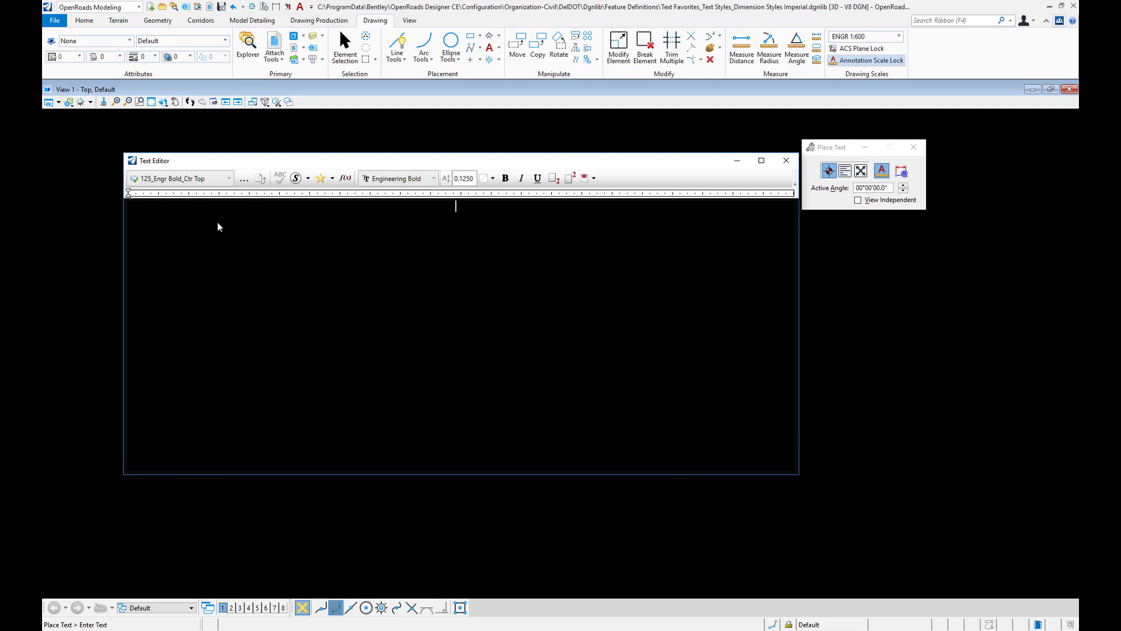
left_click(345, 177)
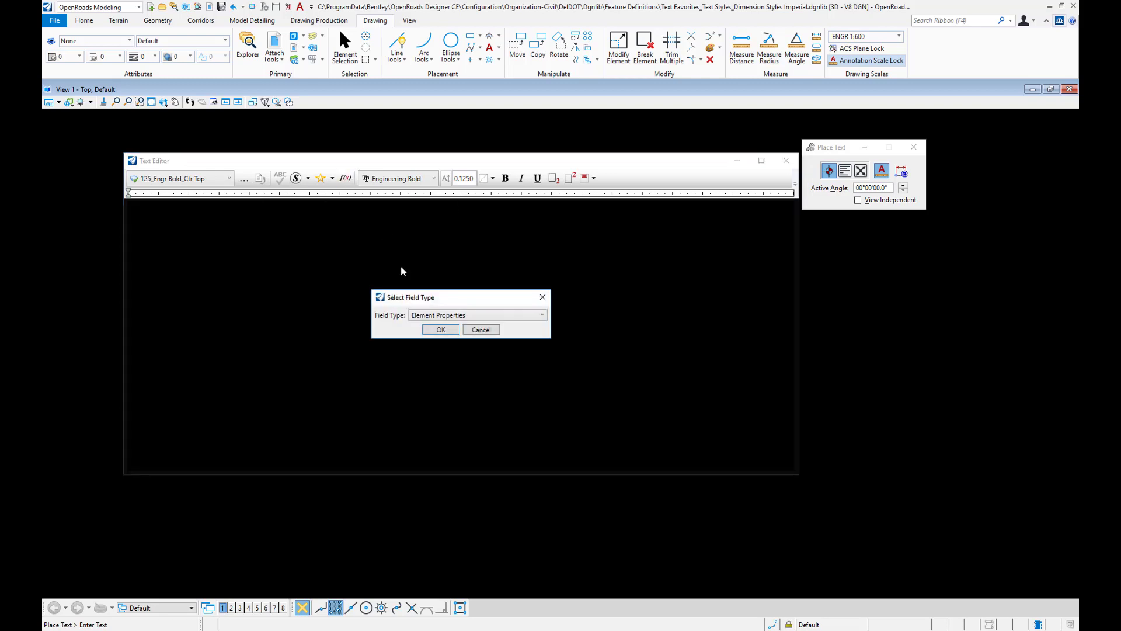
left_click(433, 315)
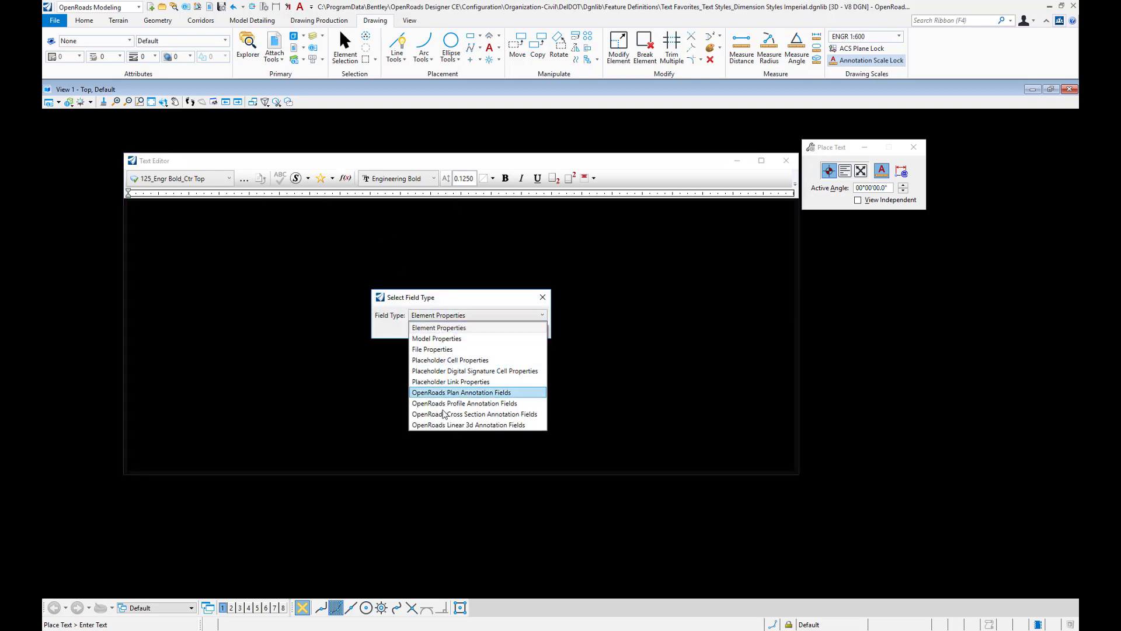
left_click(443, 413)
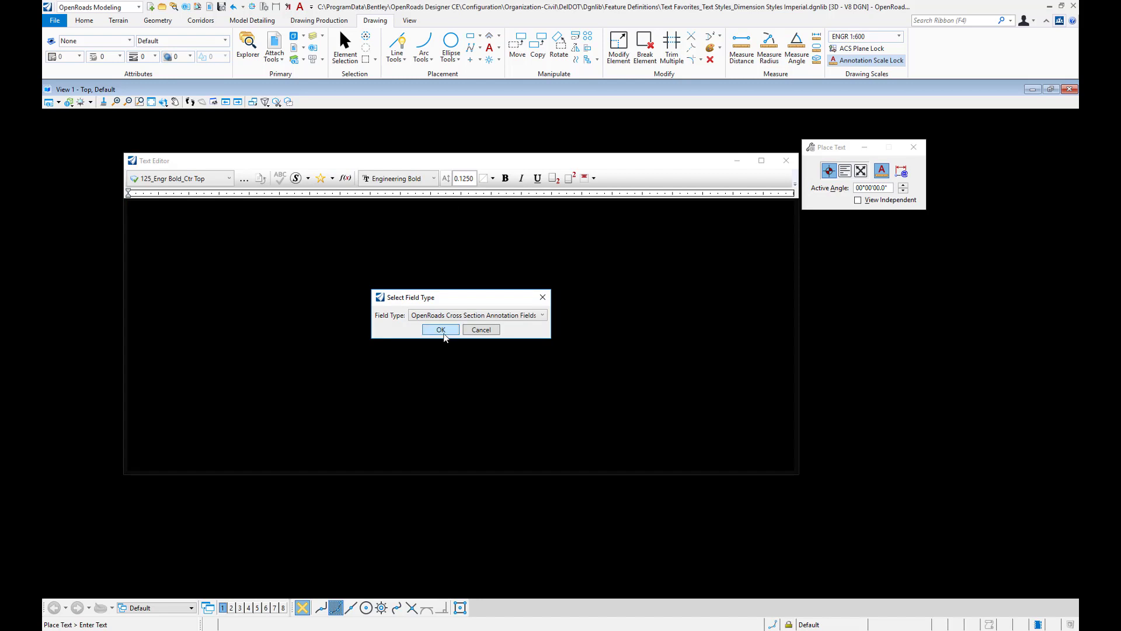
left_click(441, 330)
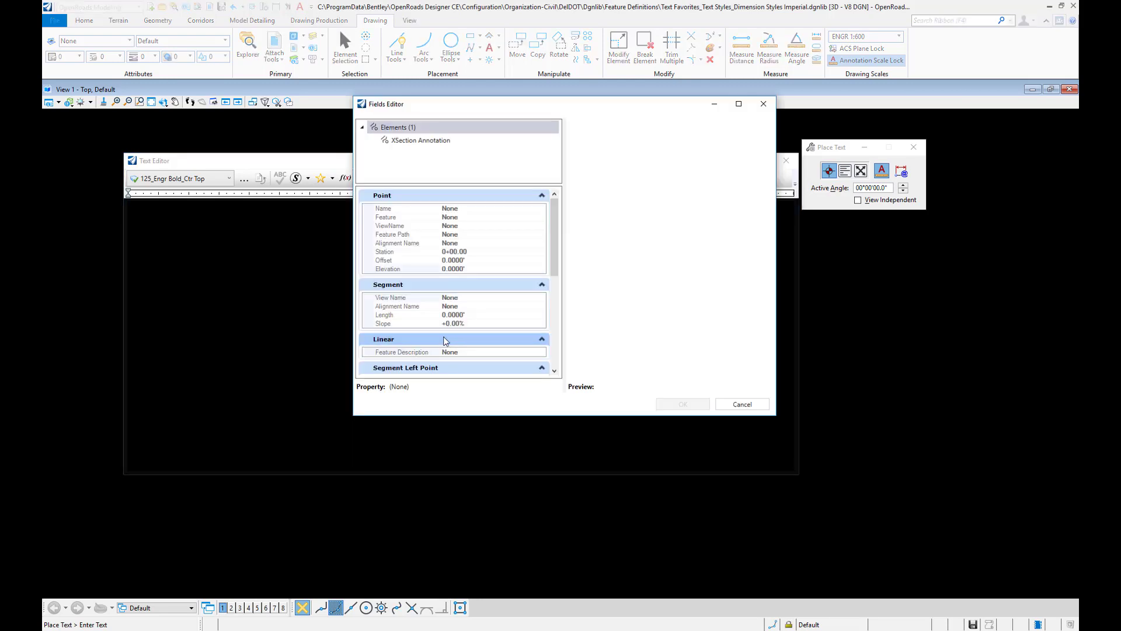
left_click(389, 261)
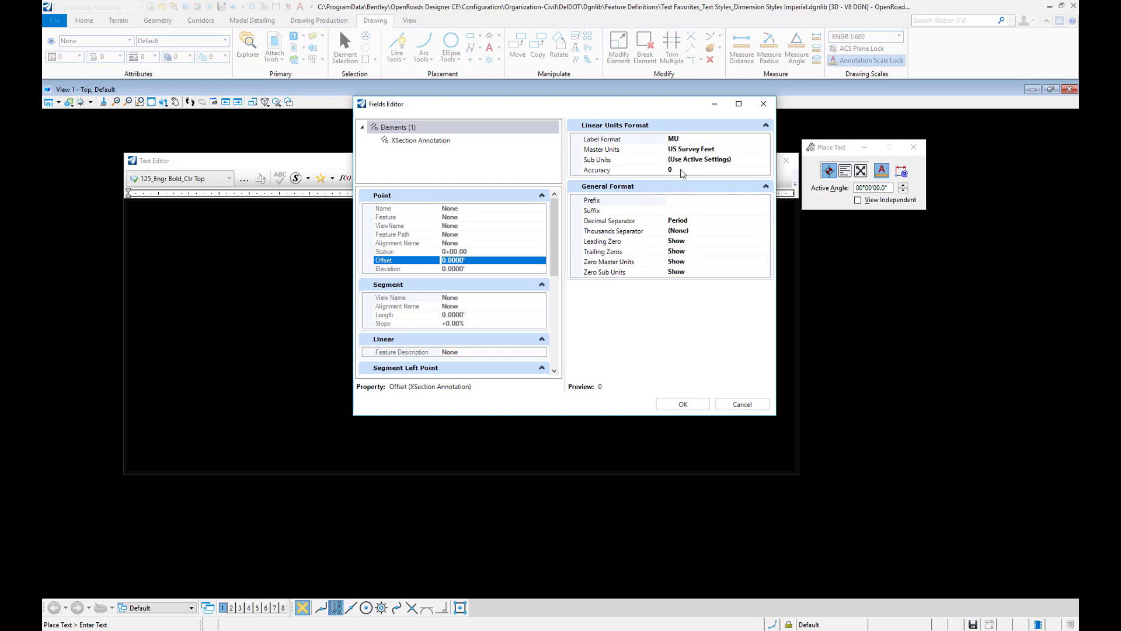
left_click(682, 403)
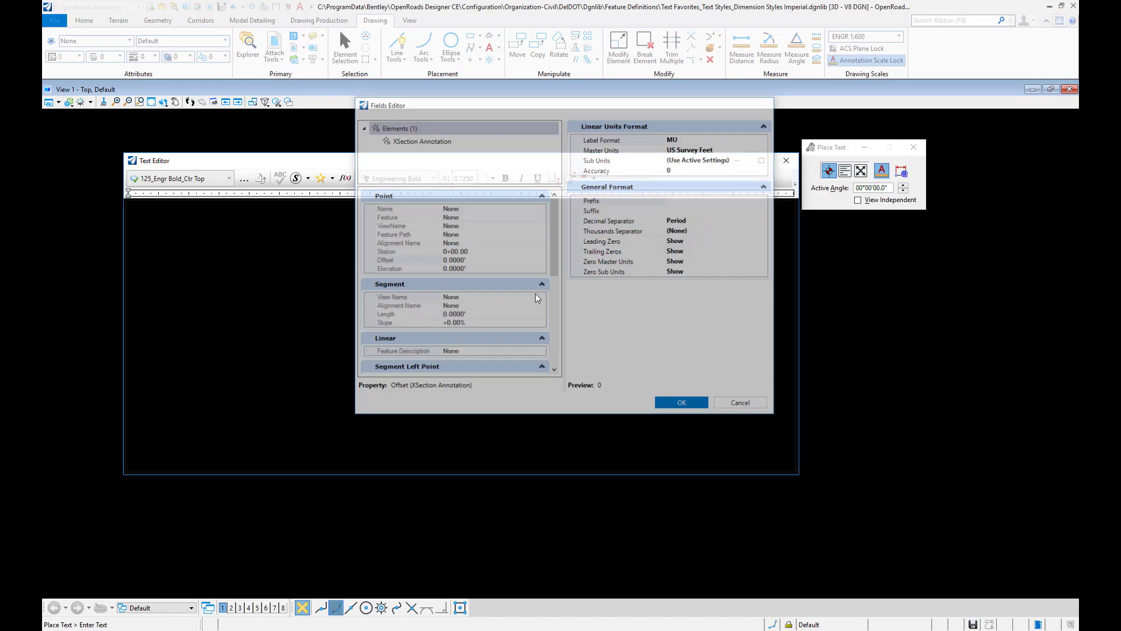
Save the inserted offset field as a text favorite and rename the favorite XS Grid - Offsets.
right_click(459, 206)
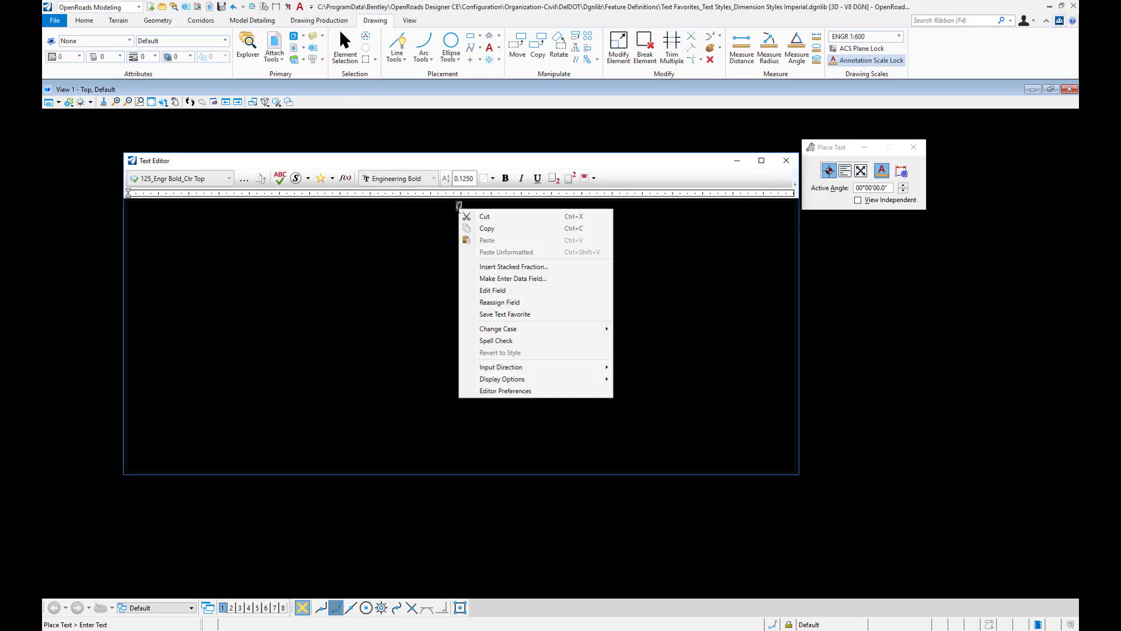
left_click(502, 314)
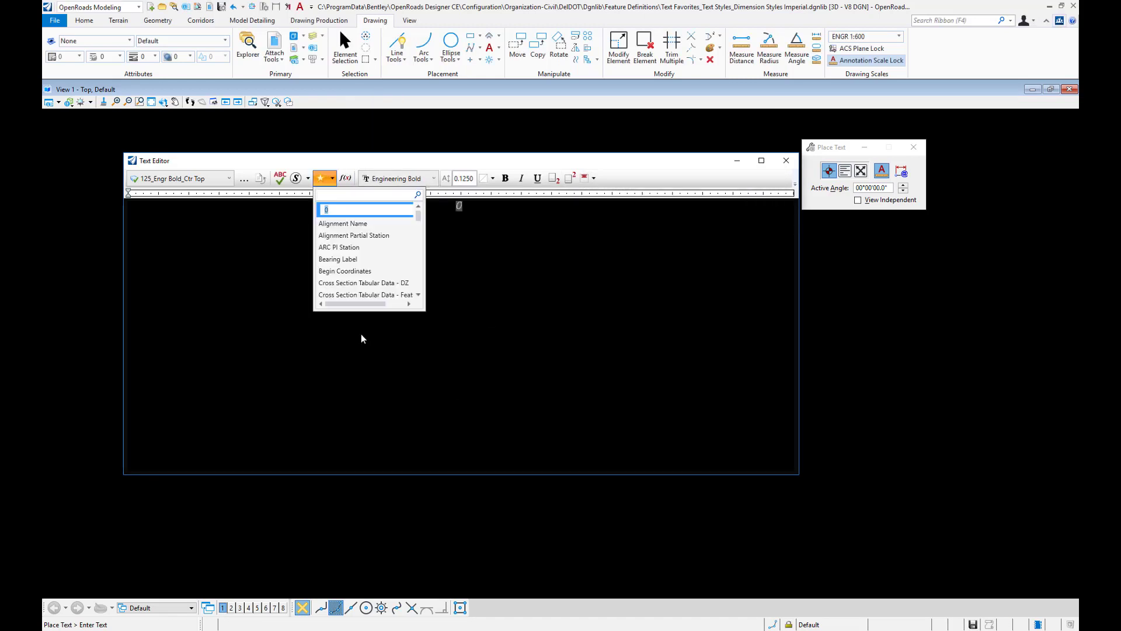
left_click(298, 392)
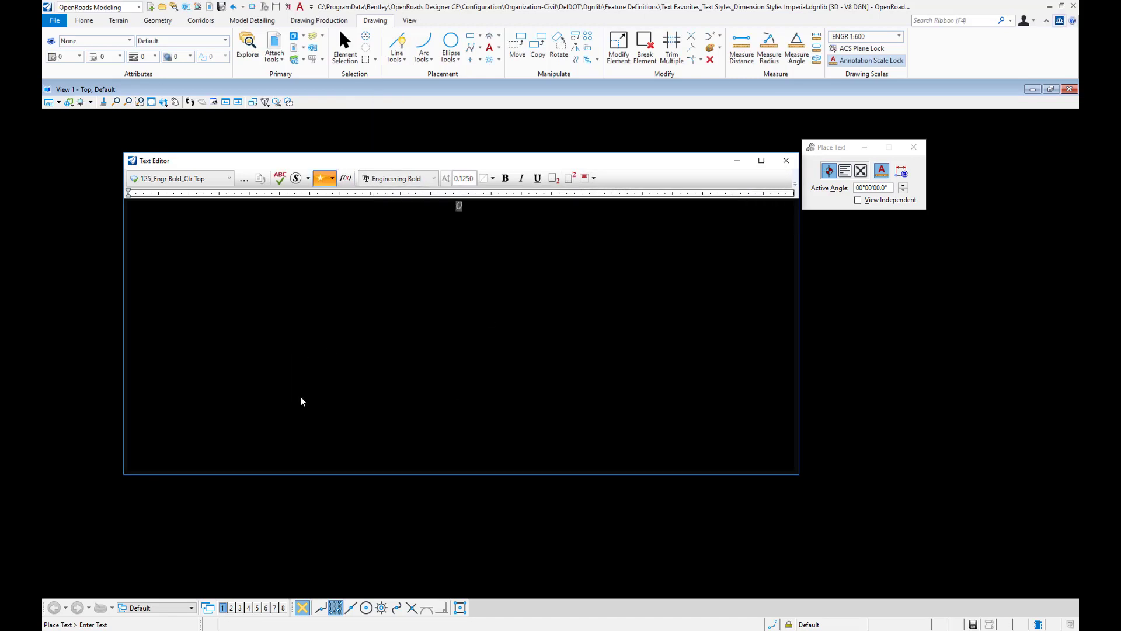
left_click(334, 181)
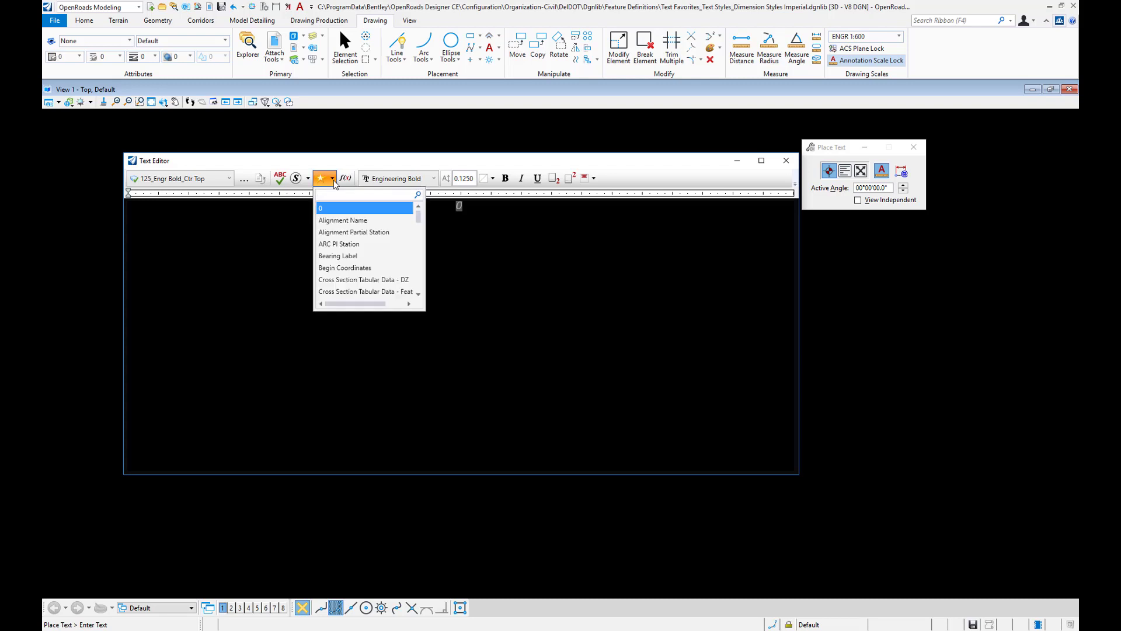
right_click(328, 213)
left_click(359, 220)
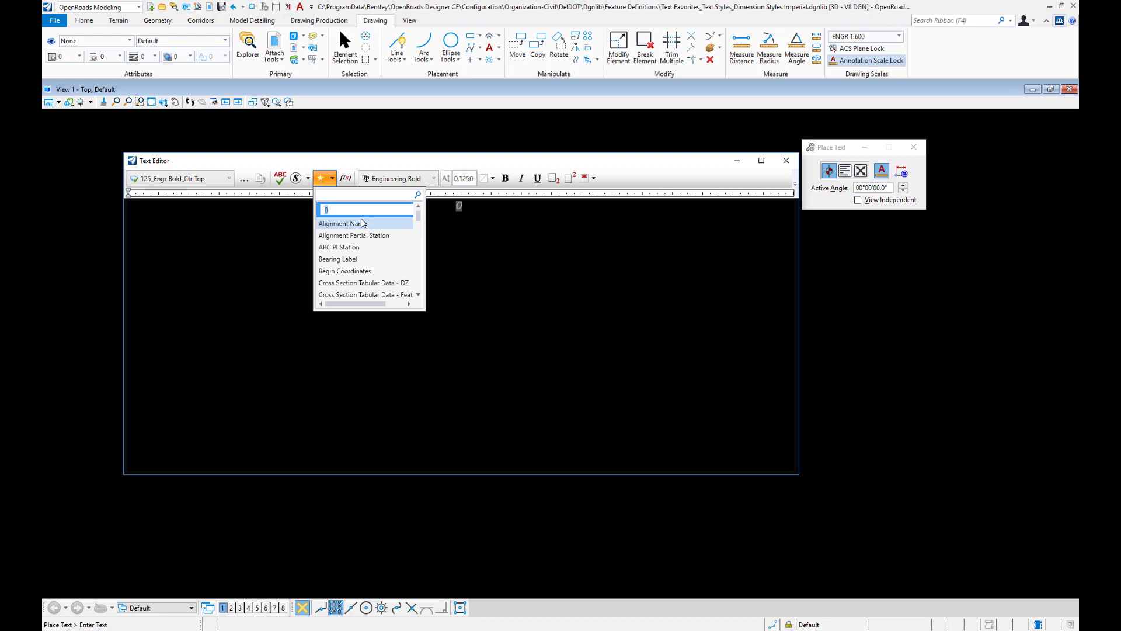
type("XS Grid - Offsets")
key("Return")
left_click(374, 403)
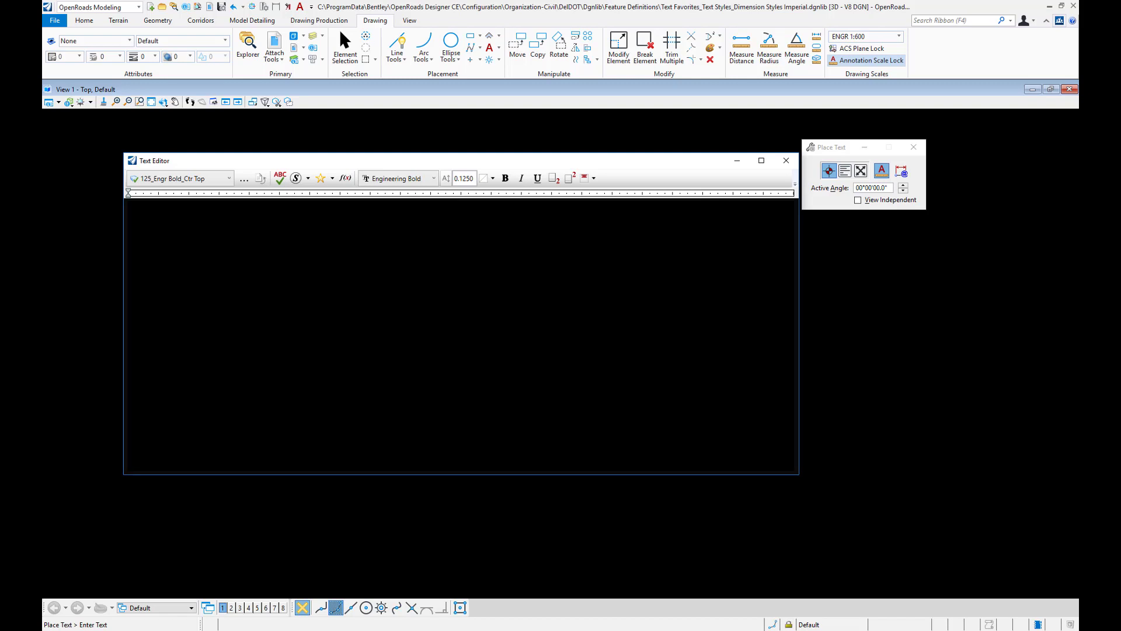
Set the text style to 250_Engr Bold_Rt Top and choose the point Station as an OpenRoads Cross Section Annotation field.
left_click(212, 181)
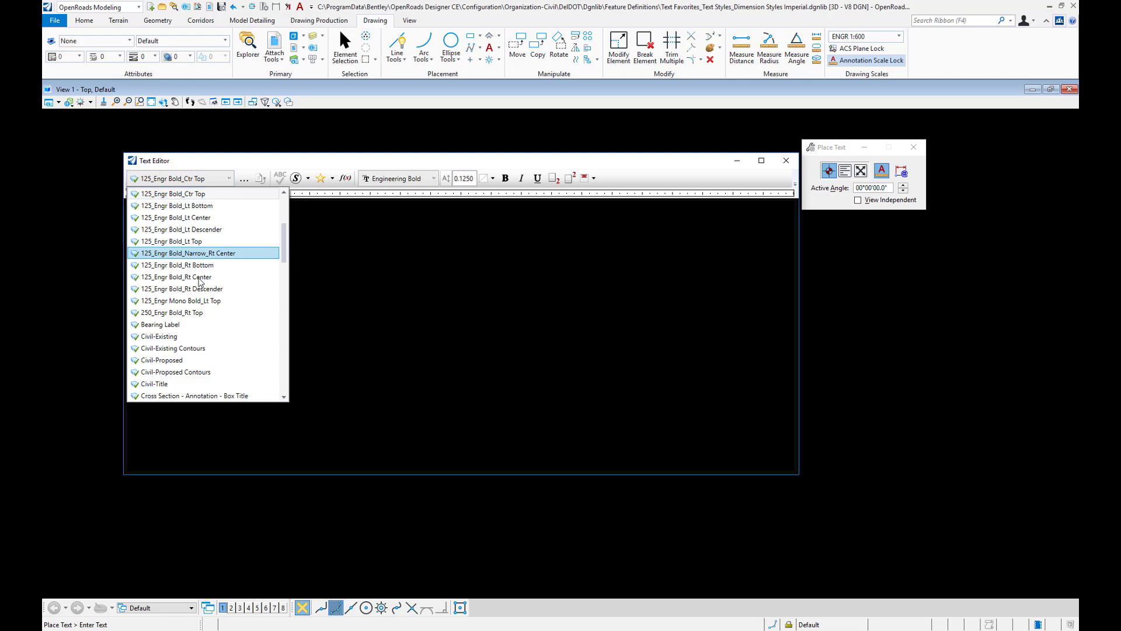
left_click(188, 314)
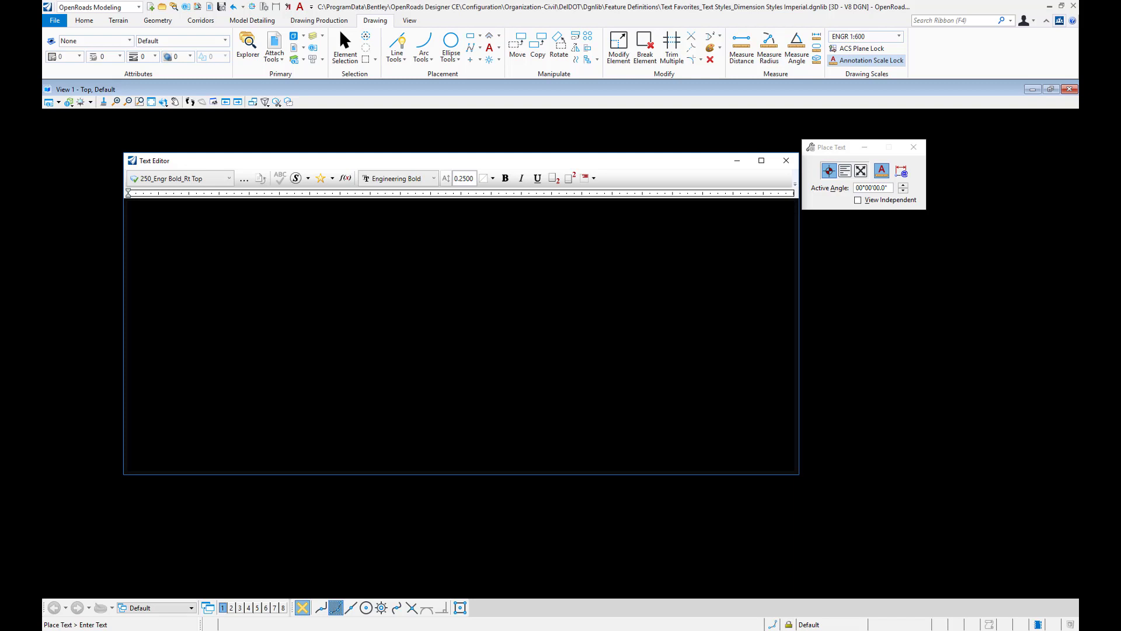
left_click(345, 178)
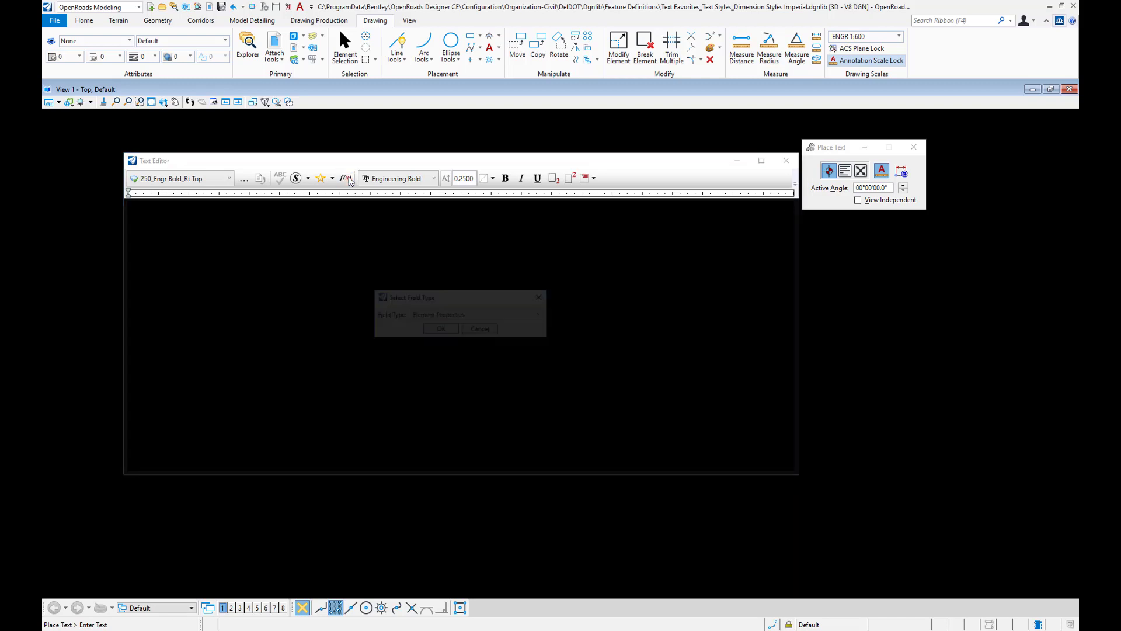
left_click(417, 316)
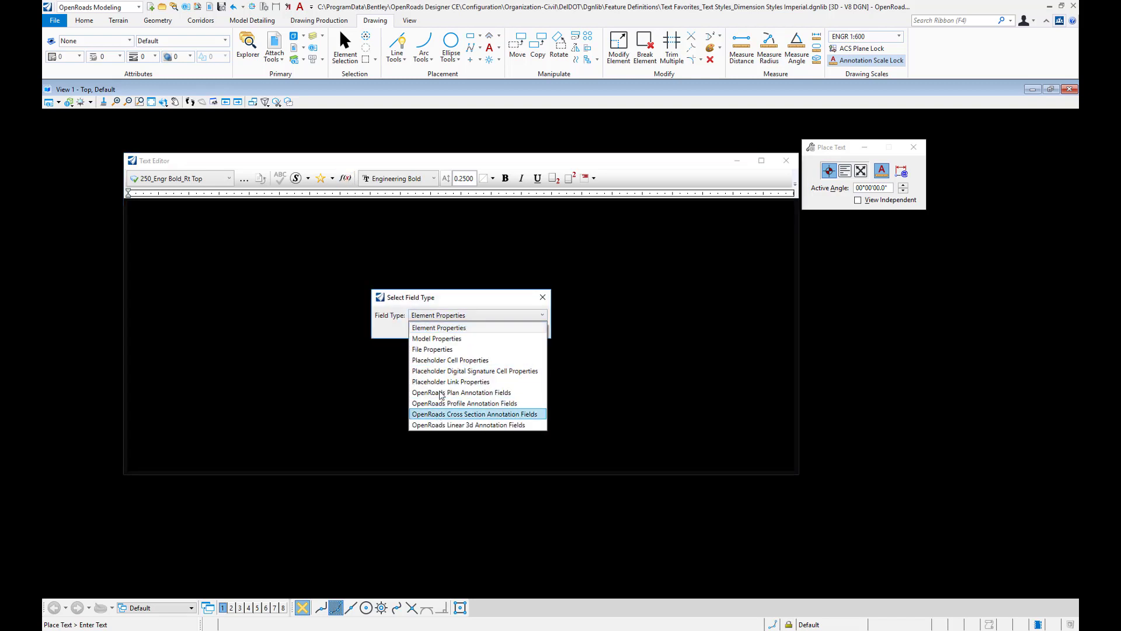
left_click(441, 413)
left_click(440, 330)
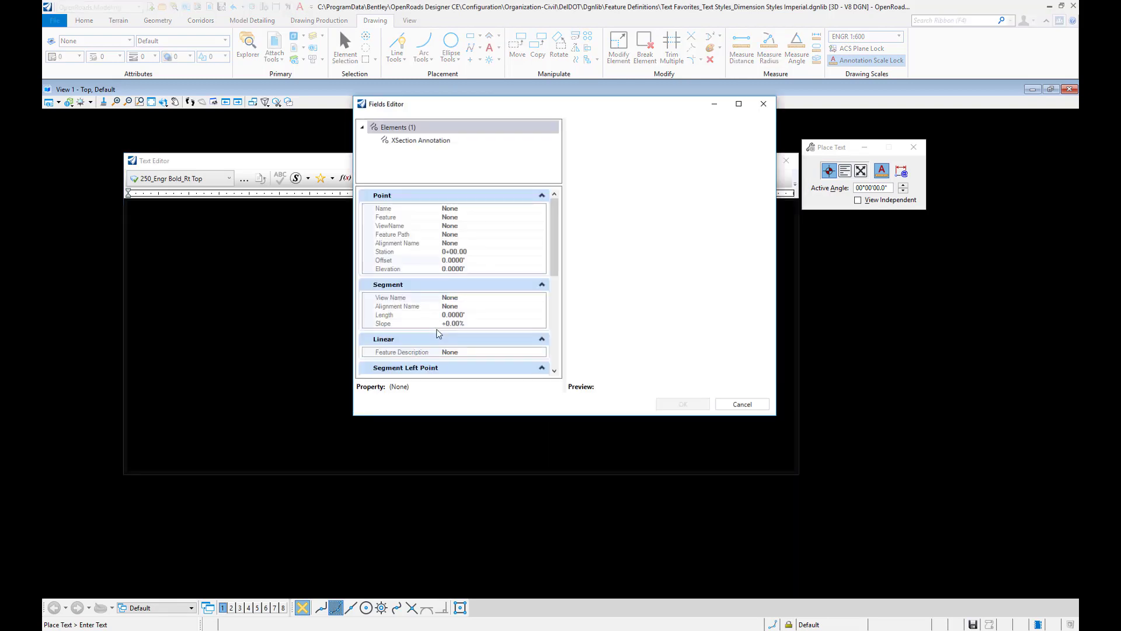
left_click(385, 253)
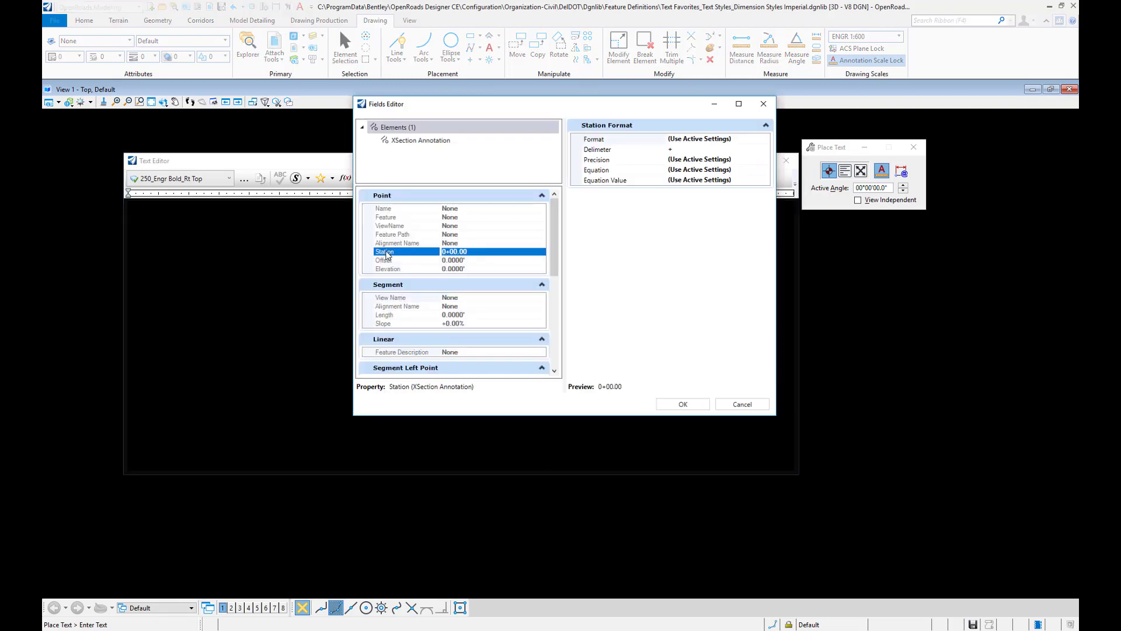
Format the Station field as sss+ss.ss with equation By Name and equation value Ahead, and insert it into the text.
left_click(759, 160)
left_click(765, 160)
left_click(738, 162)
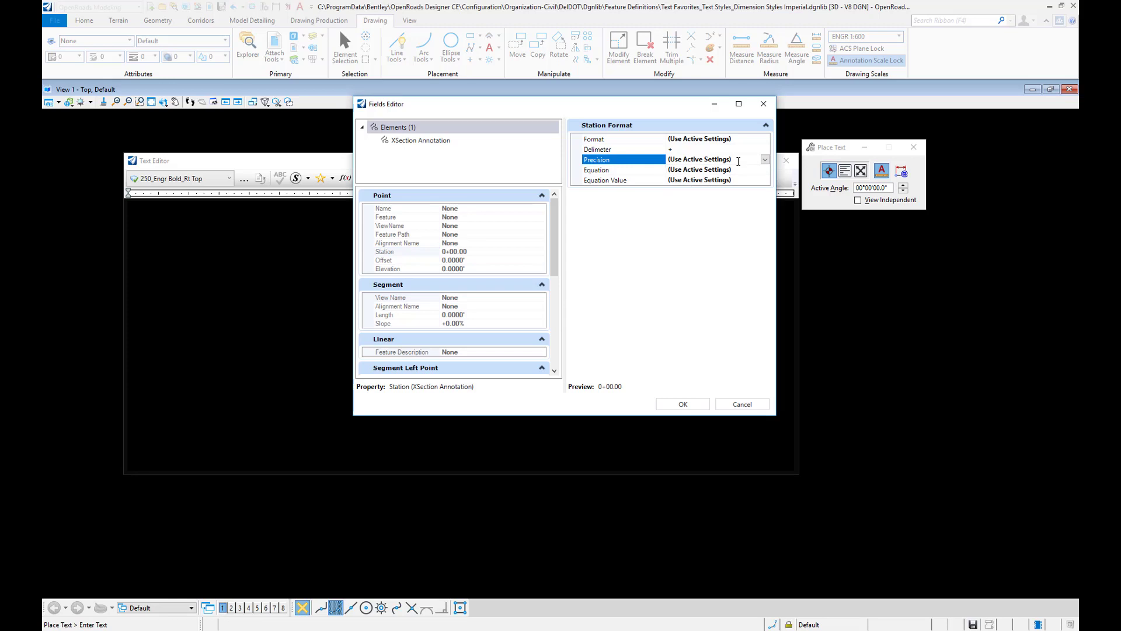
left_click(763, 140)
left_click(765, 139)
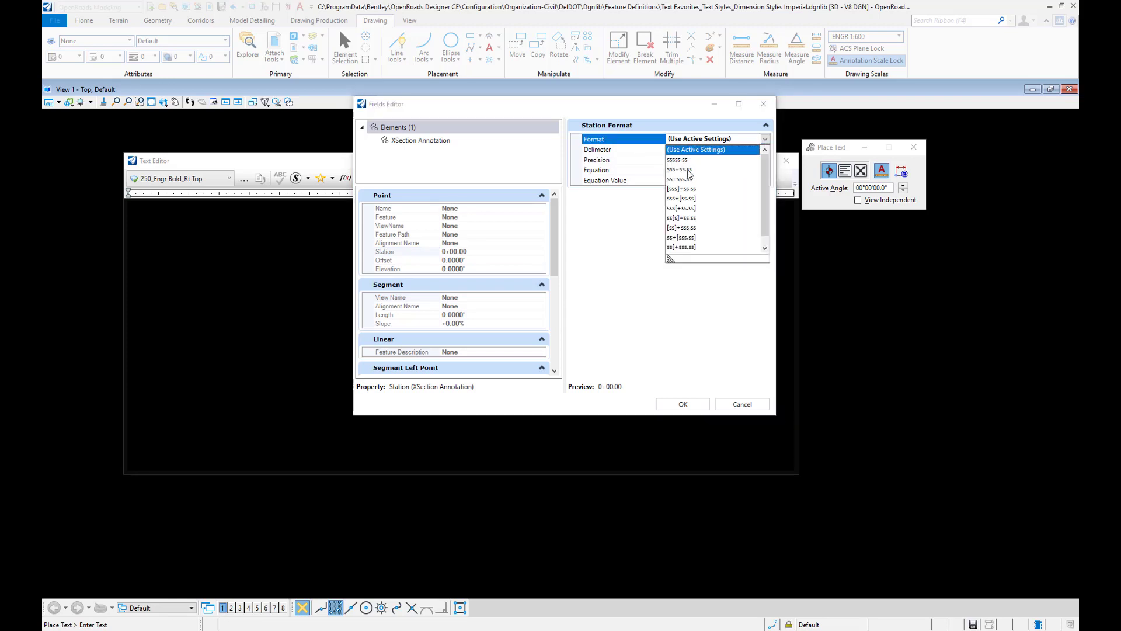
left_click(679, 169)
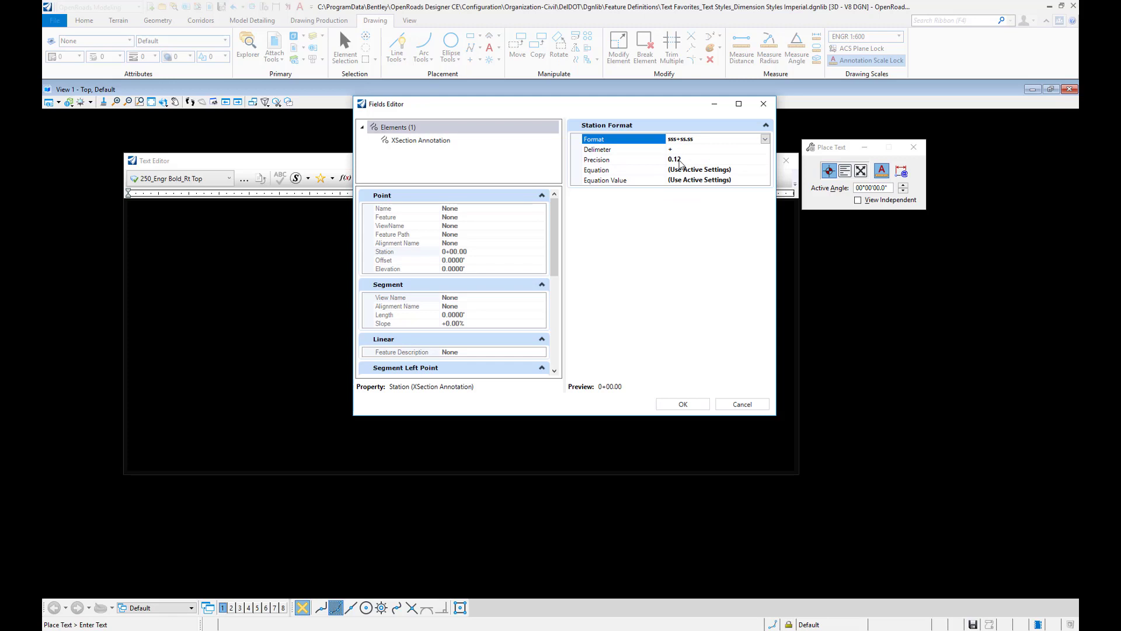
left_click(747, 171)
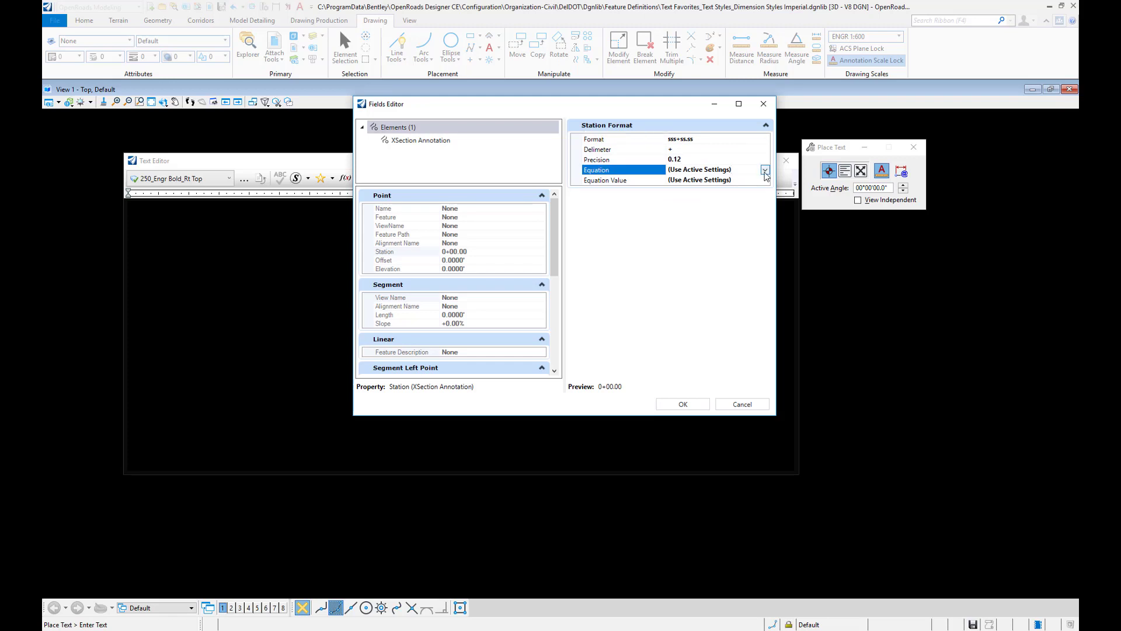
left_click(765, 171)
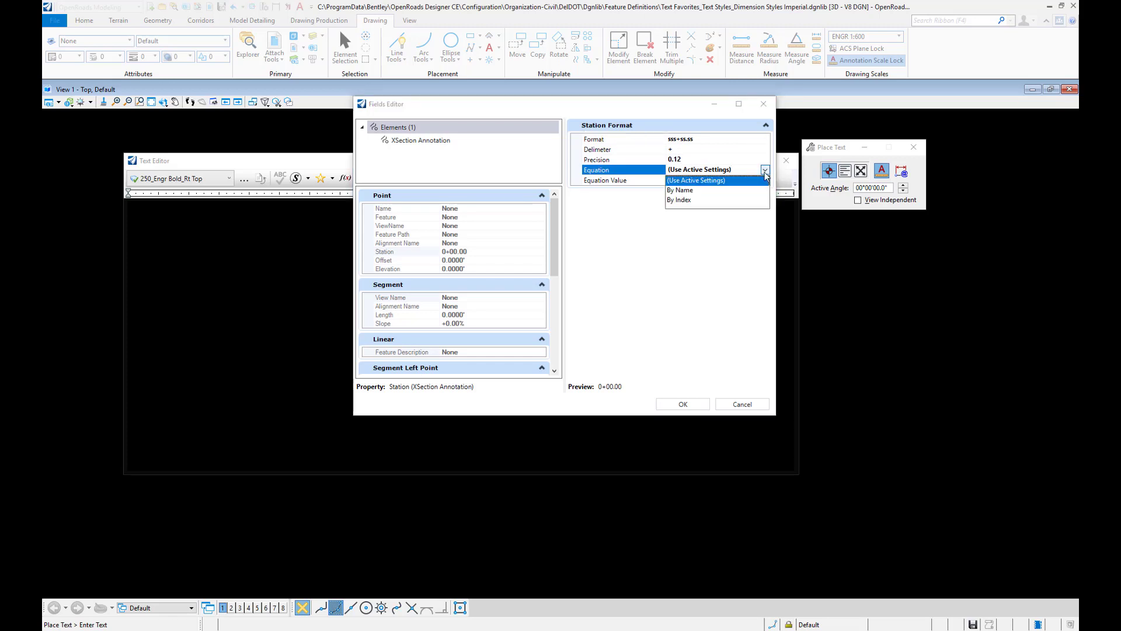
left_click(680, 190)
left_click(730, 179)
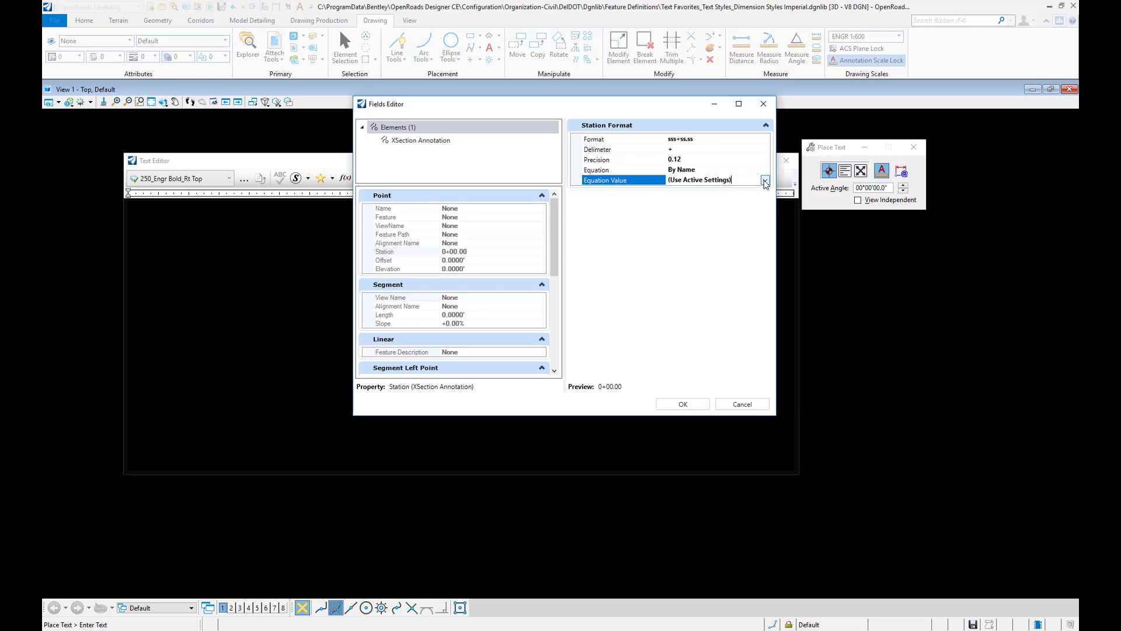
left_click(765, 180)
left_click(681, 199)
left_click(673, 405)
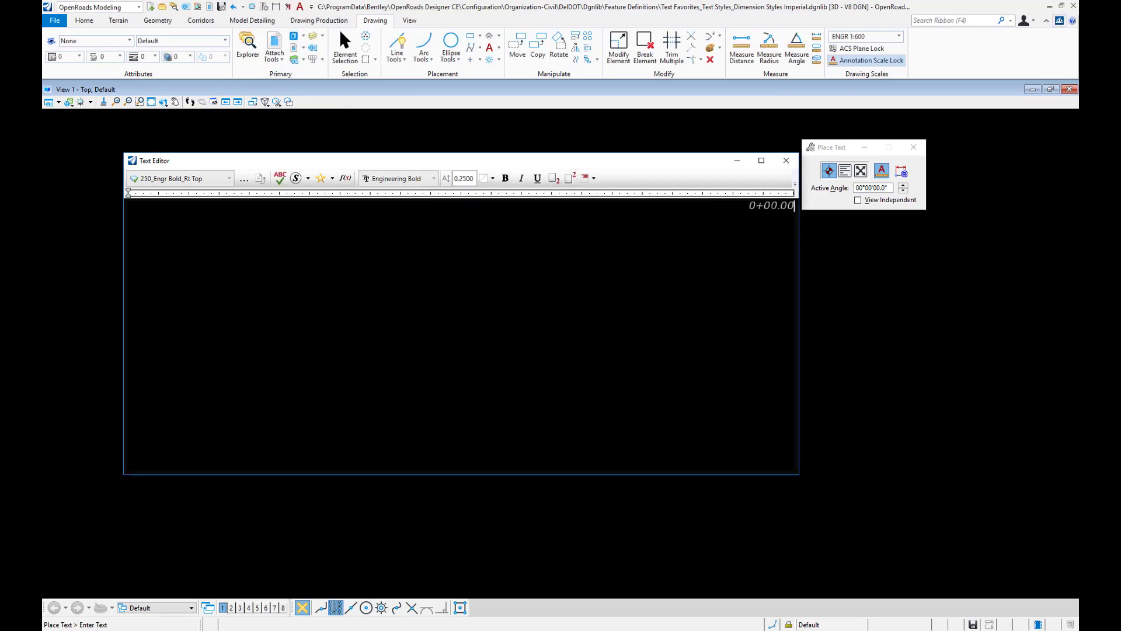
Save the inserted station field as a text favorite and rename the favorite XS - Grid Station.
left_click(772, 205)
right_click(772, 206)
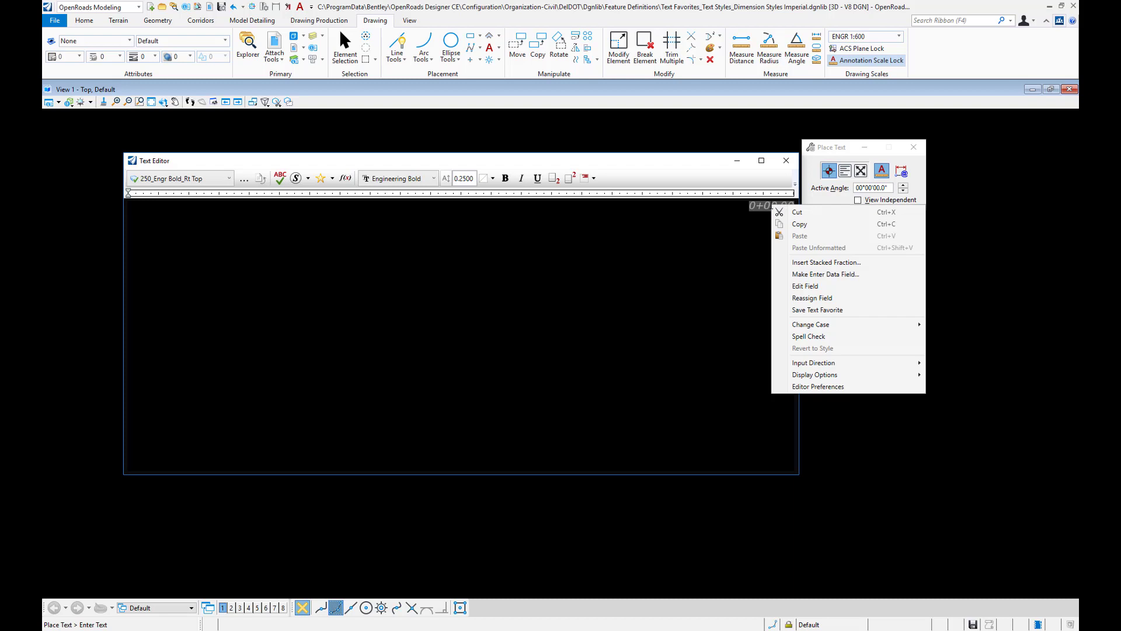
left_click(789, 310)
left_click(320, 212)
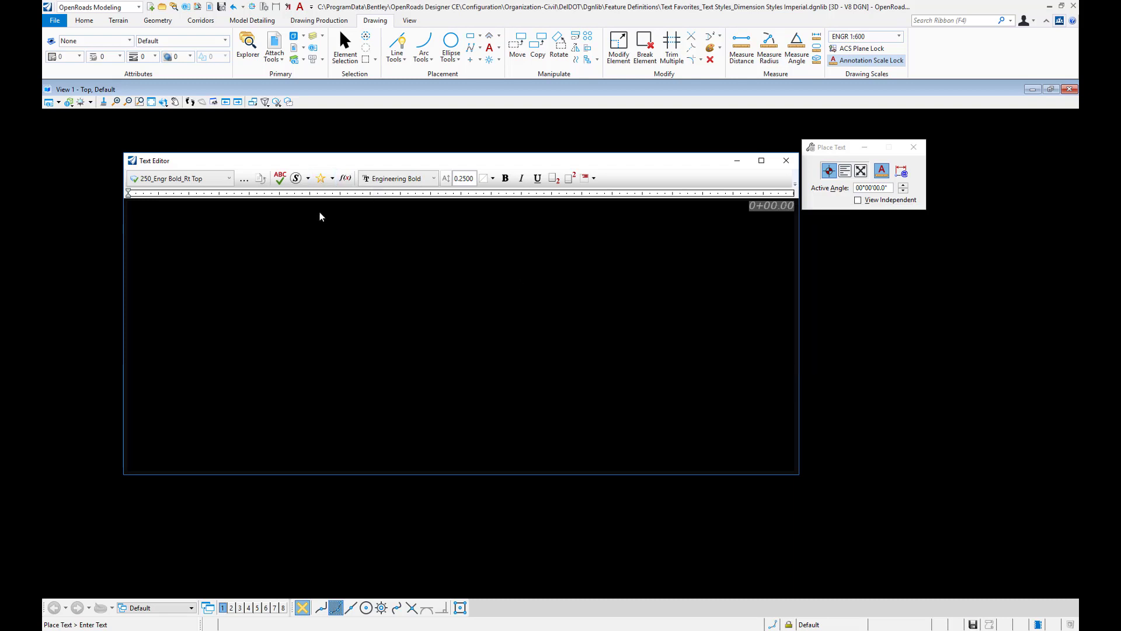
left_click(332, 178)
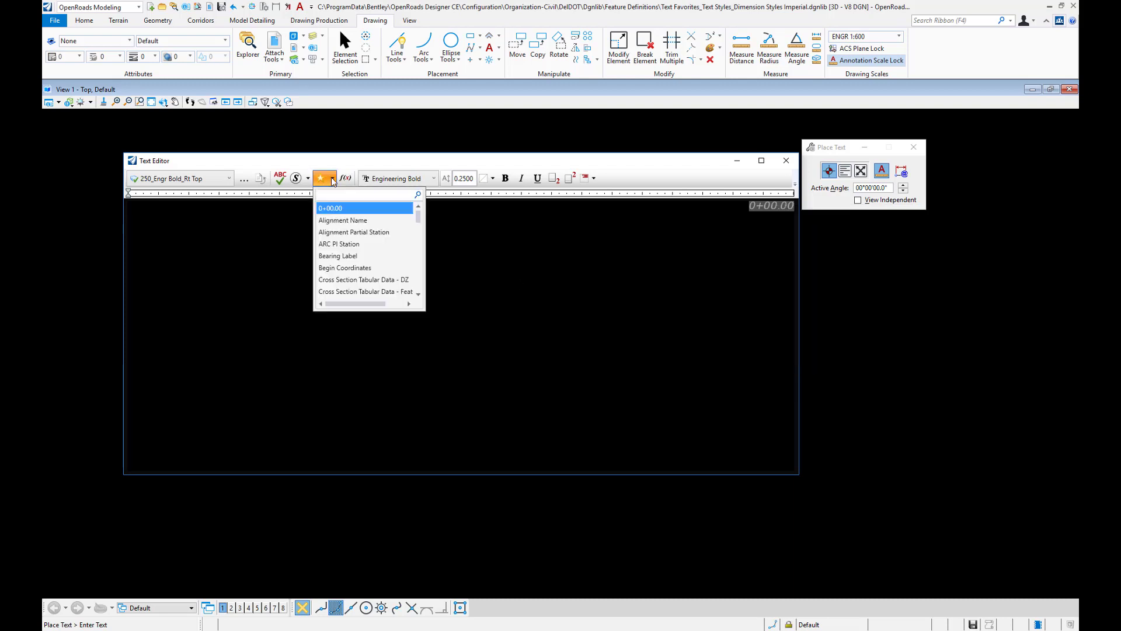
right_click(339, 211)
left_click(357, 216)
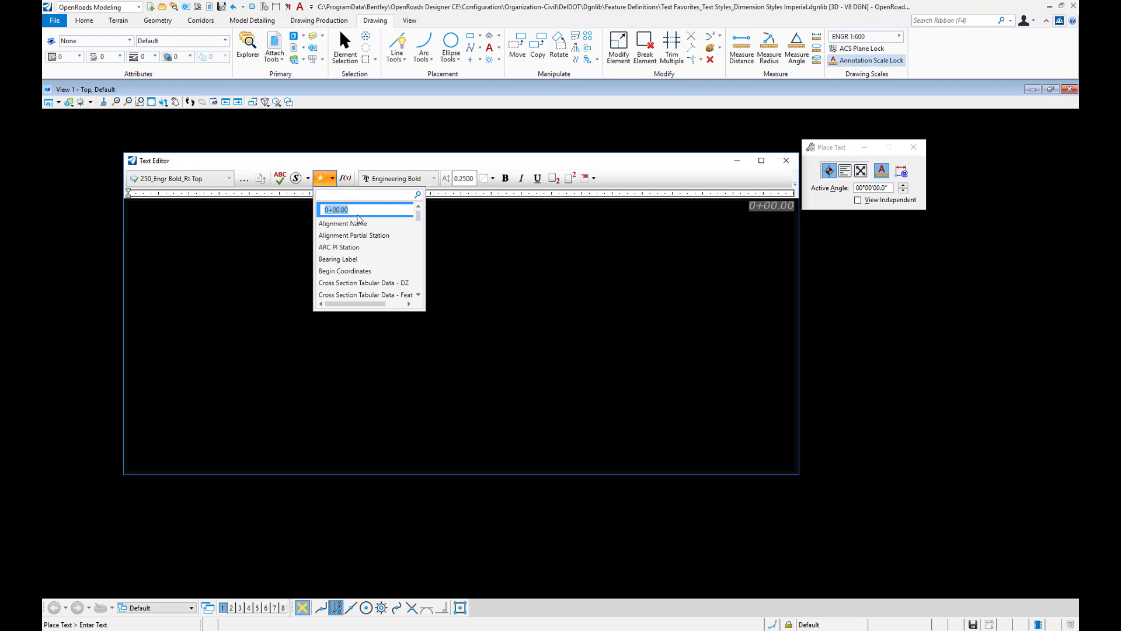
type("XS - Grid Station")
key("Return")
left_click(495, 269)
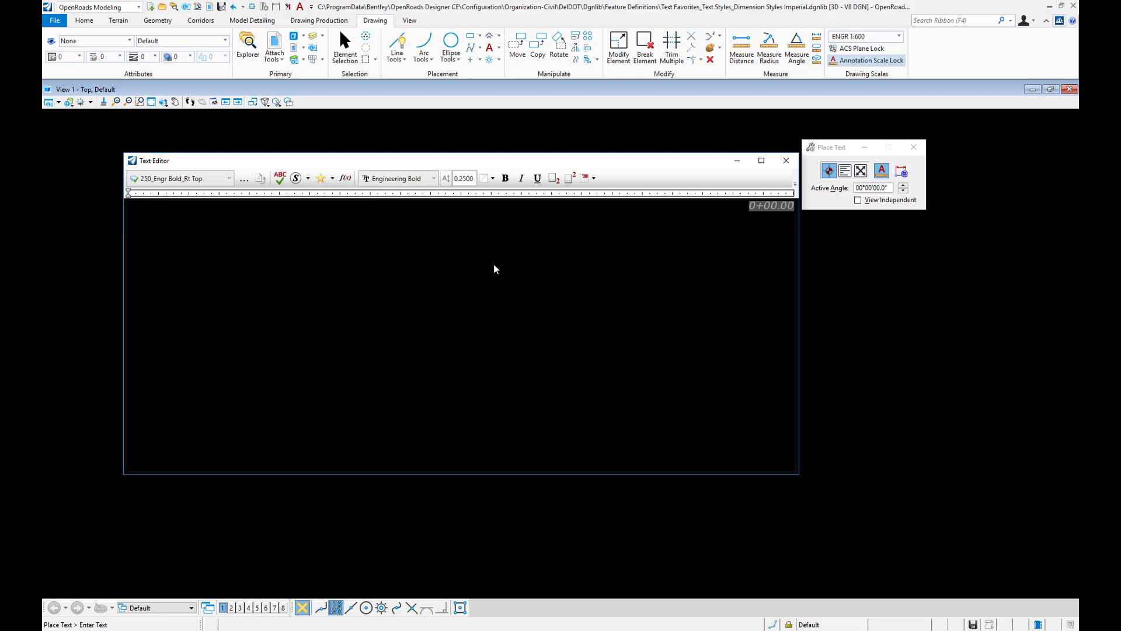
Delete the cross section station field from the text and set the text style to 125_Engr Bold_Ctr Top.
left_click(474, 297)
left_click(759, 207)
key("Delete")
left_click(223, 180)
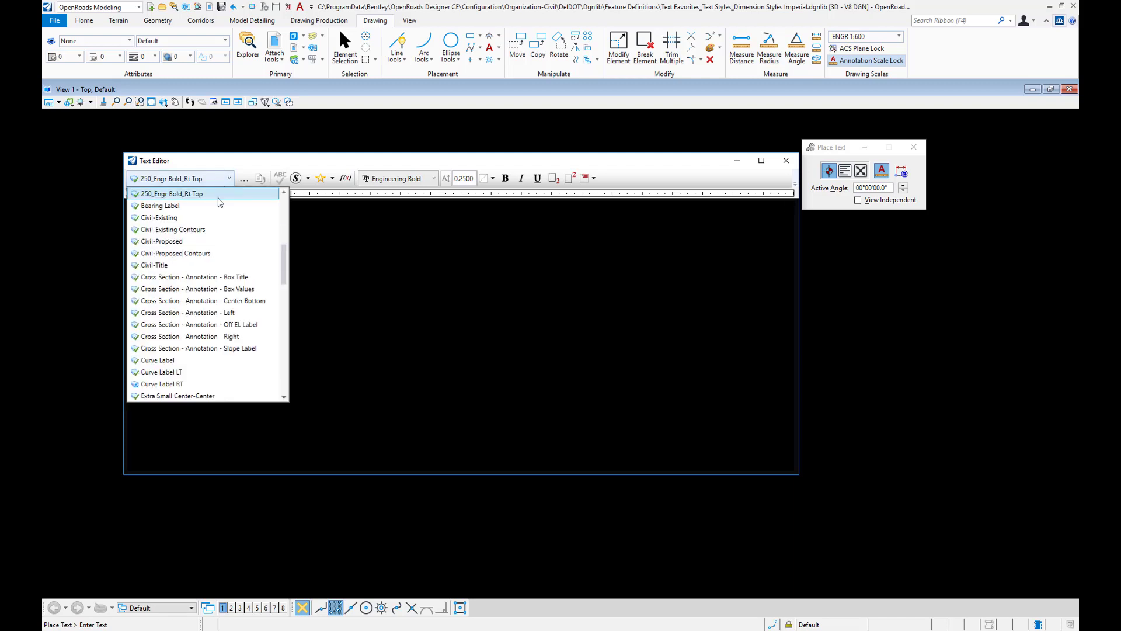
scroll(223, 250, "up", 1)
scroll(222, 251, "up", 5)
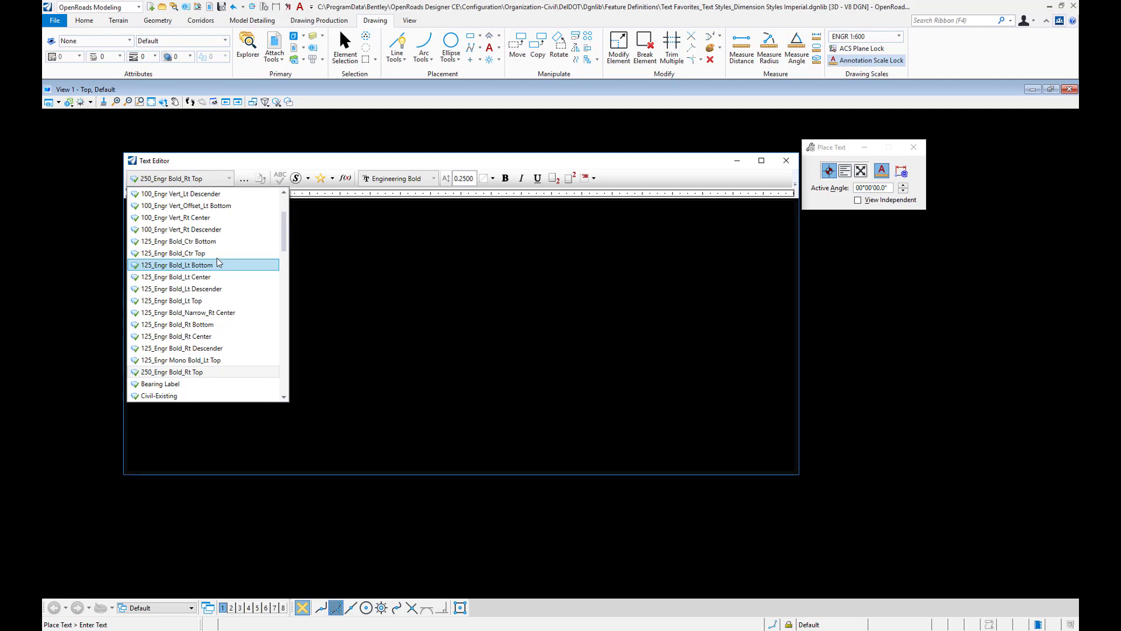
left_click(215, 257)
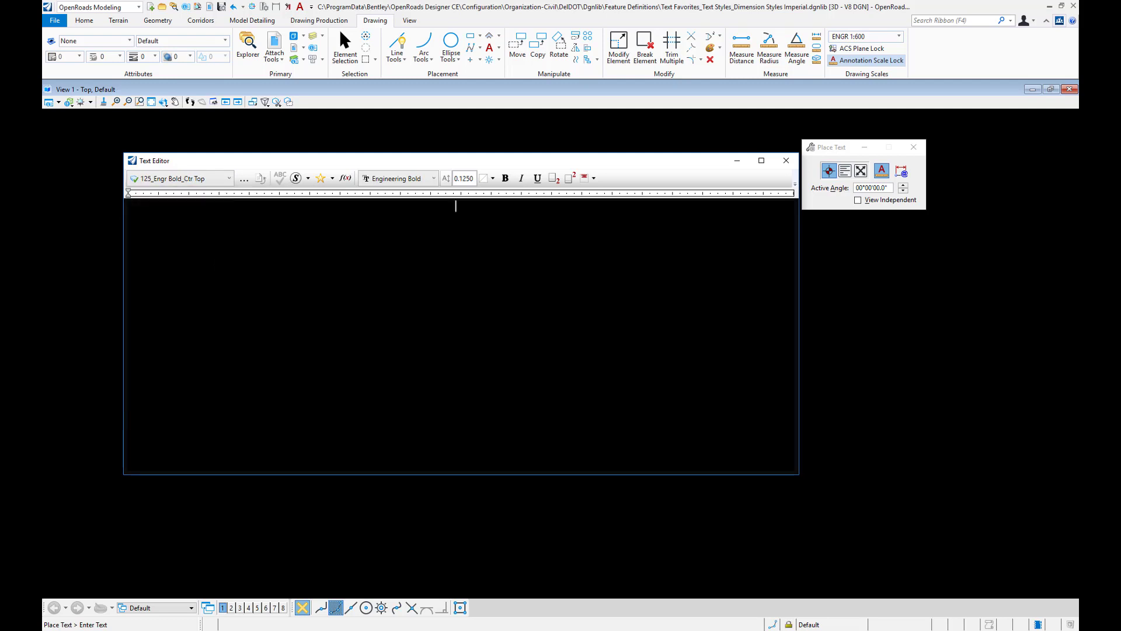
Insert an OpenRoads Profile Annotation field for the Point Station with precision 0.
left_click(345, 177)
left_click(439, 316)
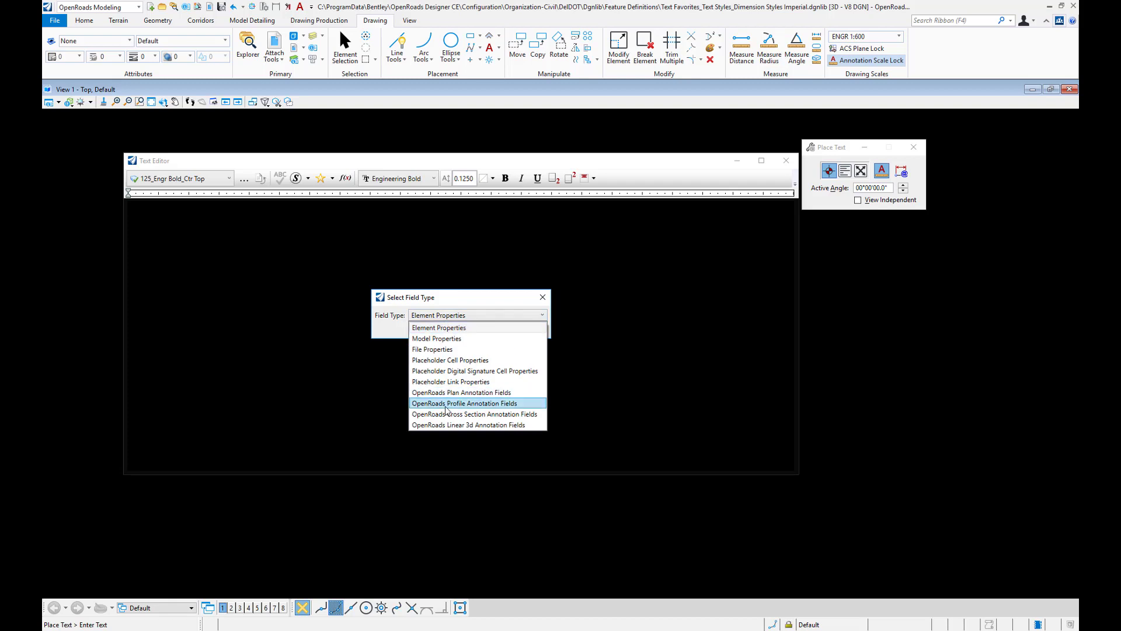
left_click(446, 404)
left_click(444, 330)
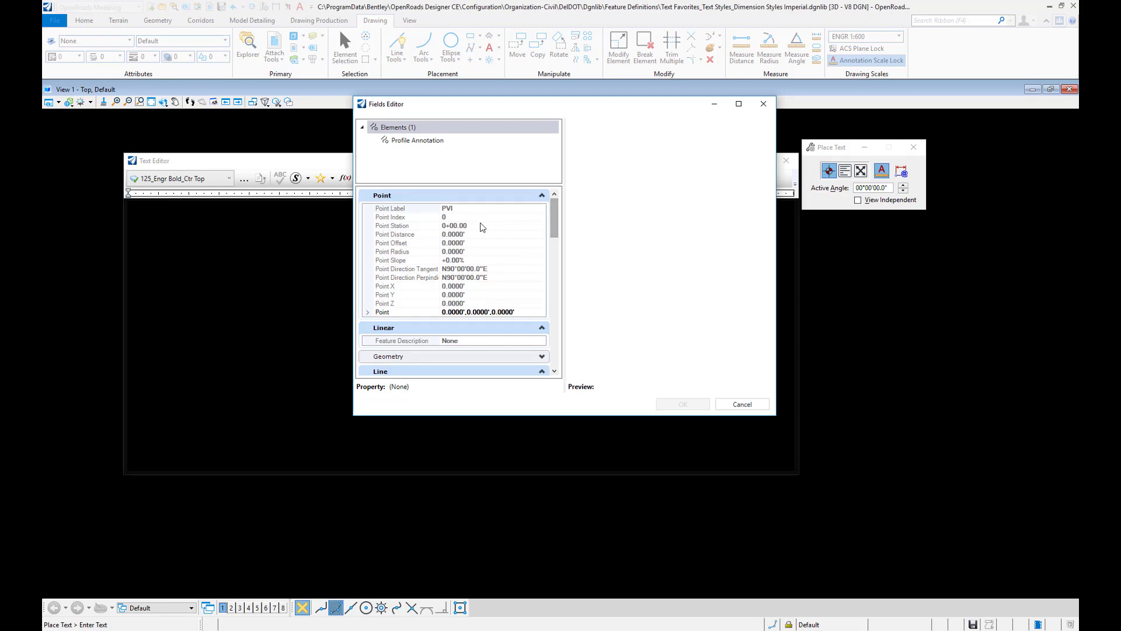
left_click(455, 226)
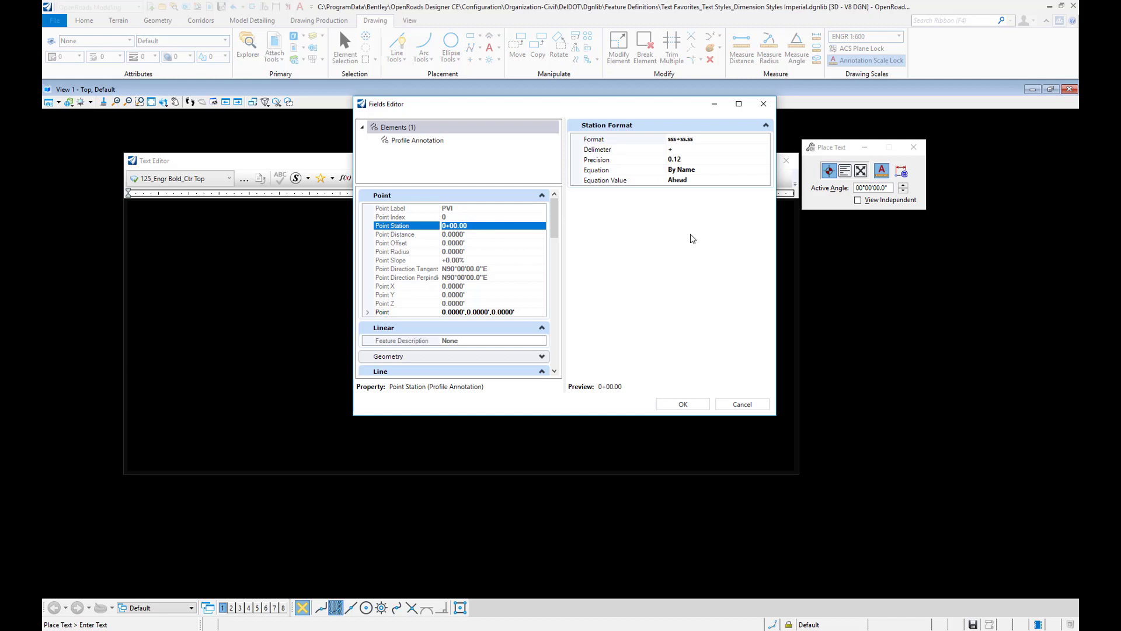
left_click(745, 162)
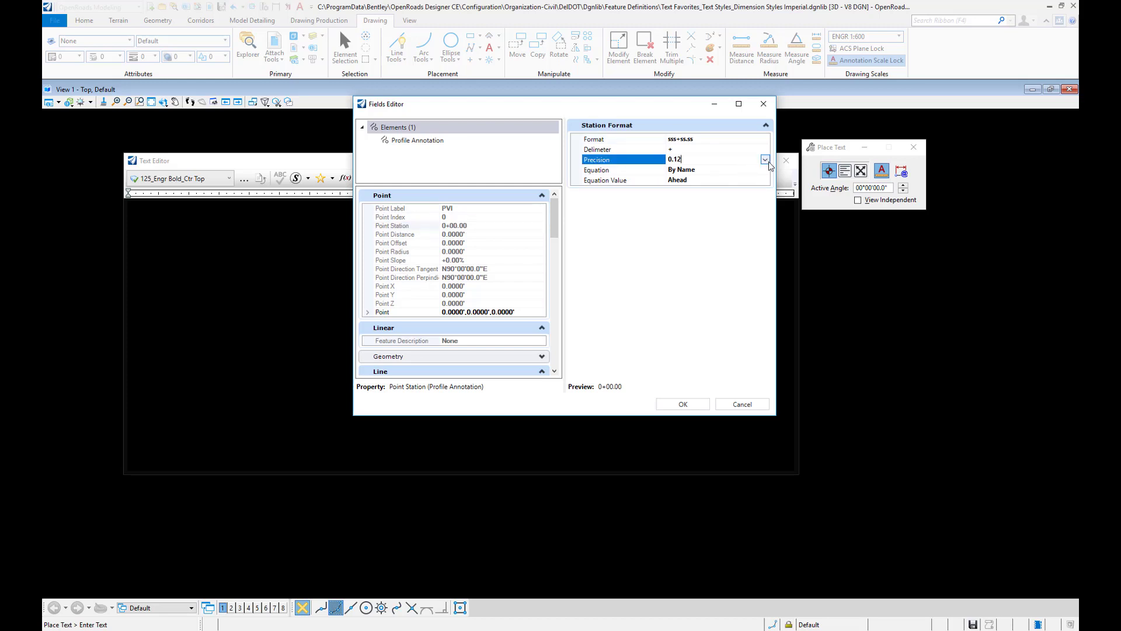
left_click(746, 161)
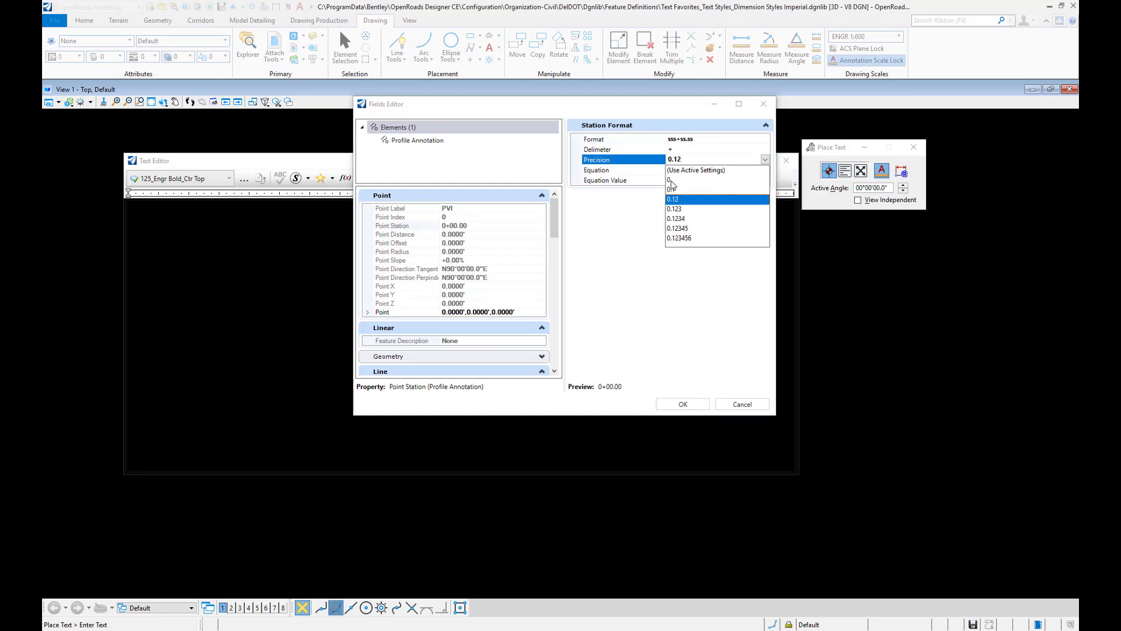
left_click(671, 181)
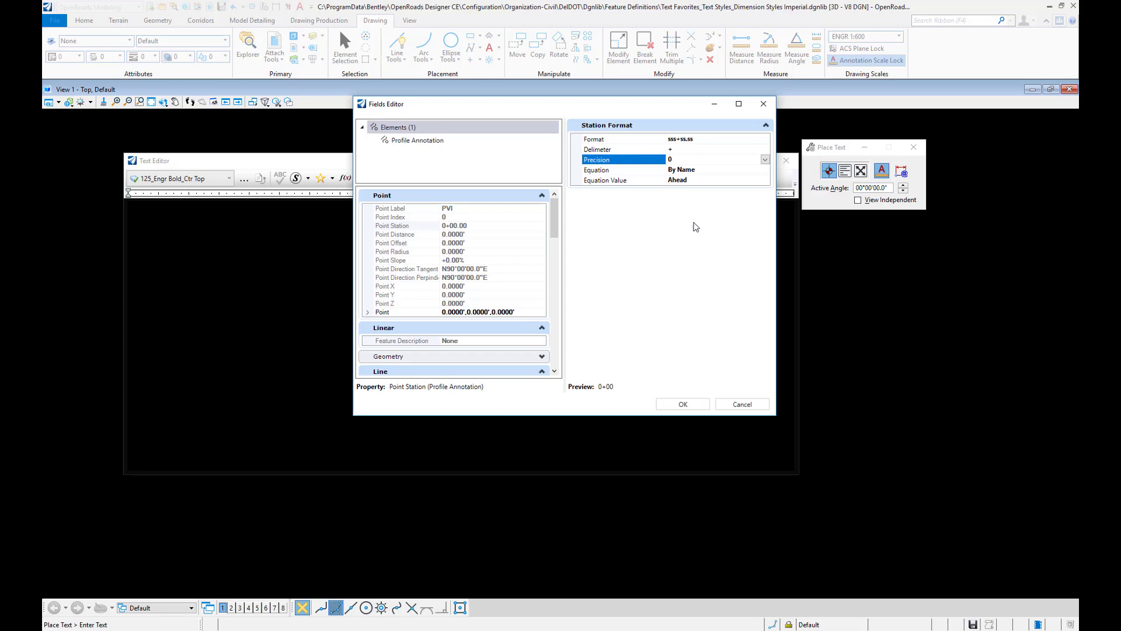
left_click(683, 404)
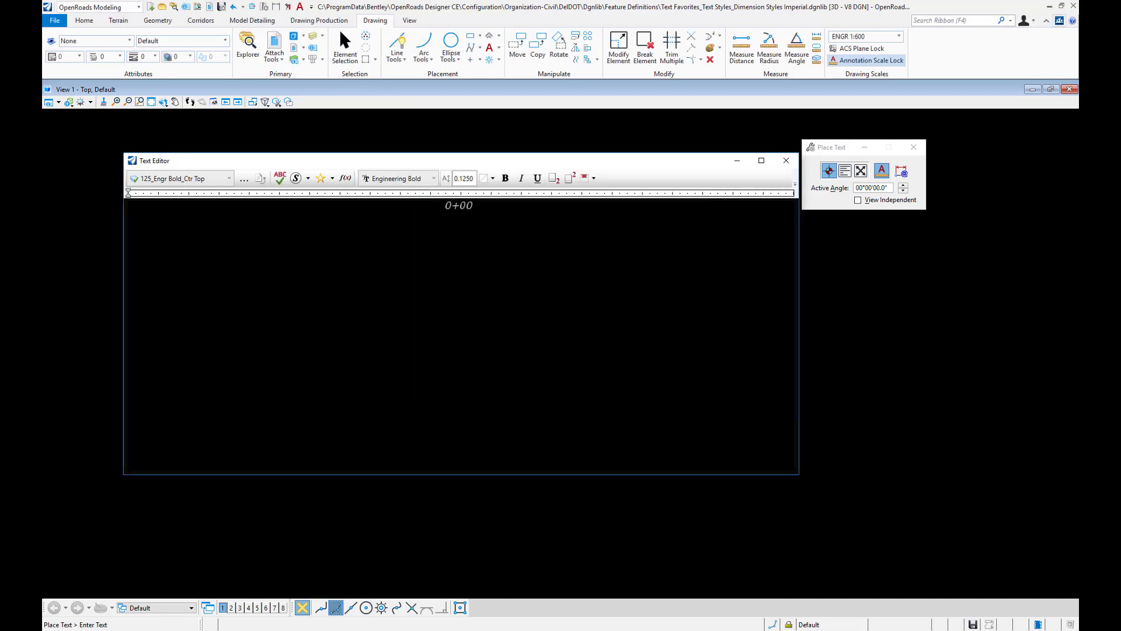
Save the inserted profile station field as a text favorite and rename the favorite Profile Grid Station.
left_click(461, 206)
right_click(465, 208)
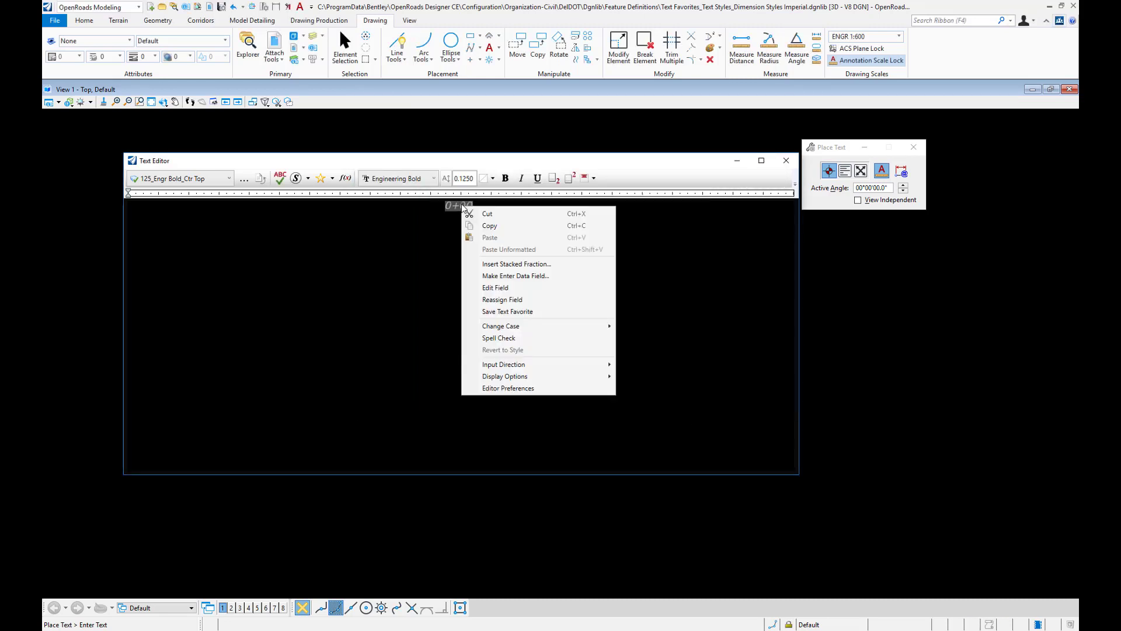
left_click(506, 311)
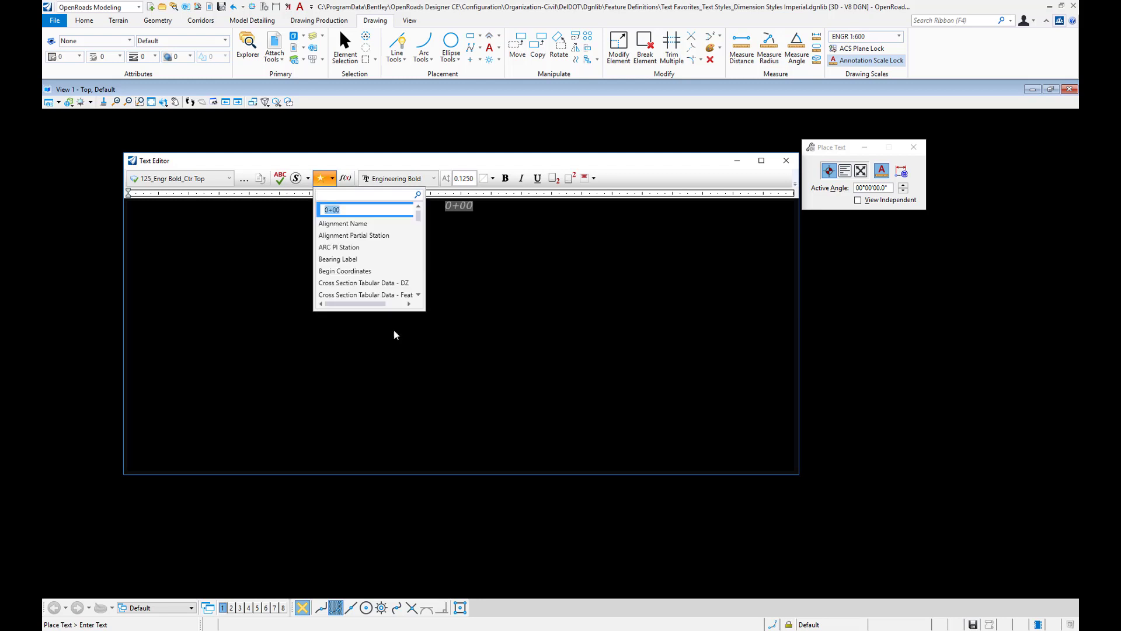
left_click(332, 178)
right_click(335, 209)
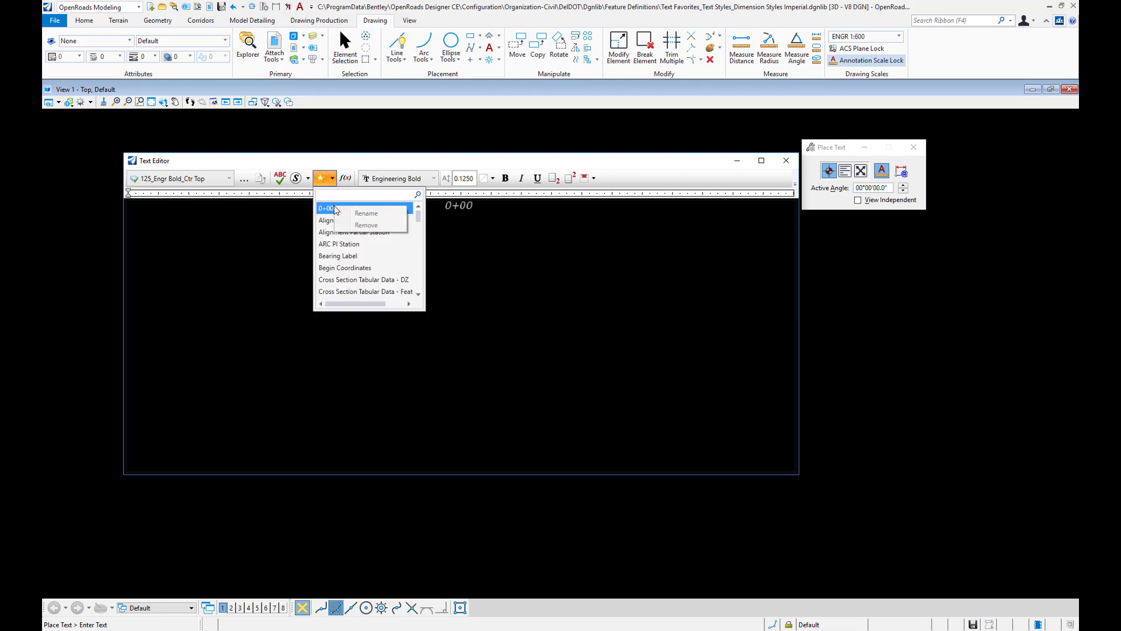
left_click(366, 214)
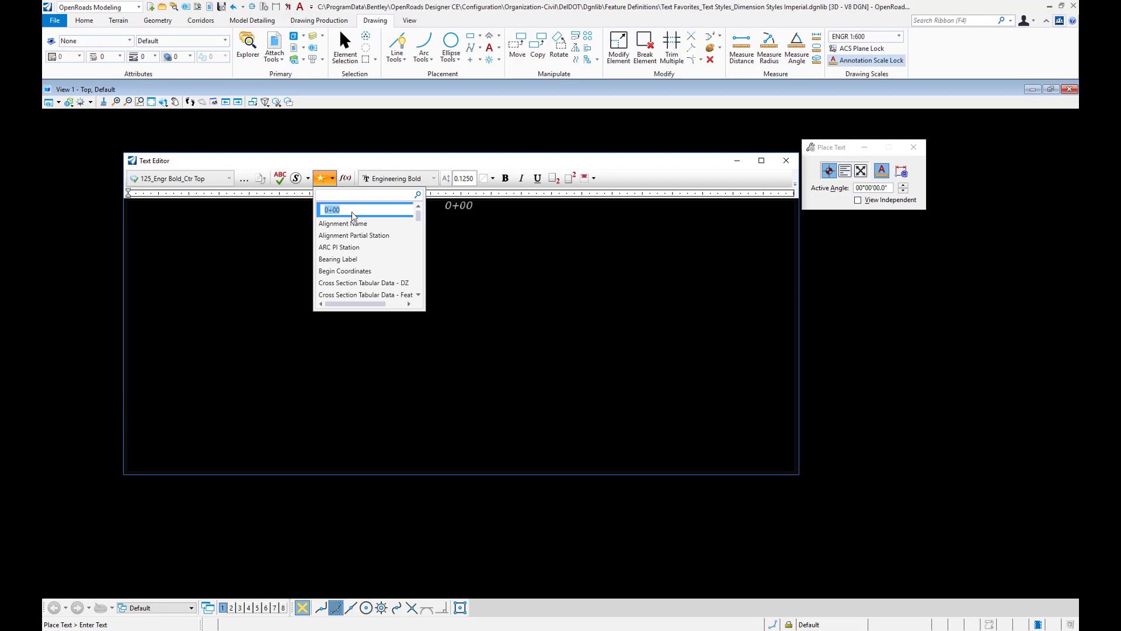
type("Profile Grid")
type("tation")
key("Return")
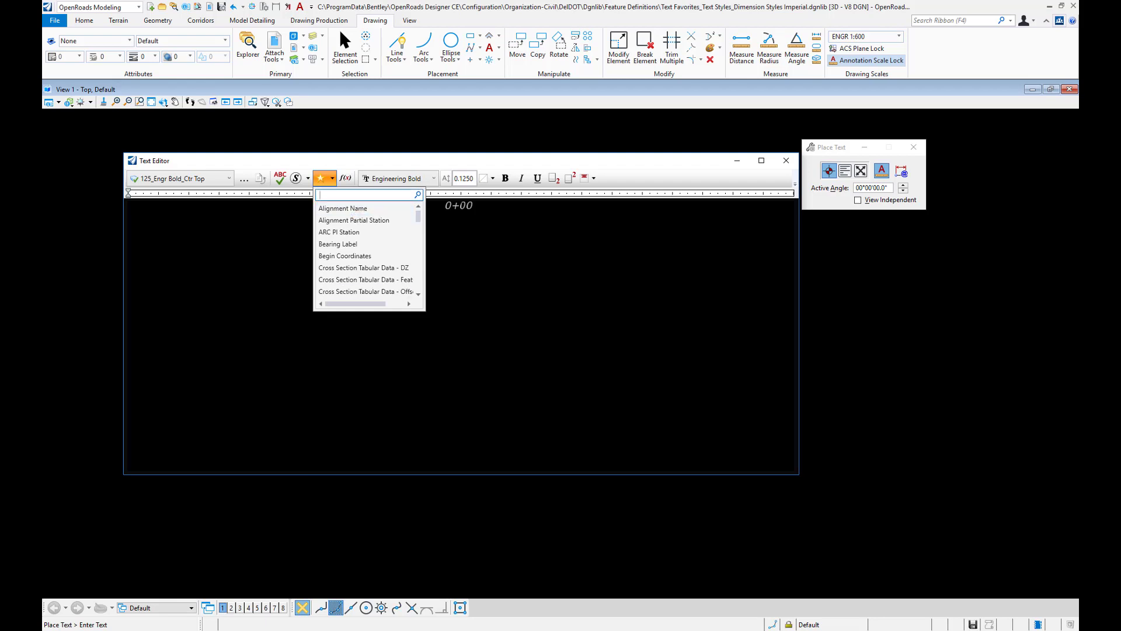
key("Escape")
Delete the profile station field from the text and set the text style to 125_Engr Bold_Rt Center.
key("ctrl+a")
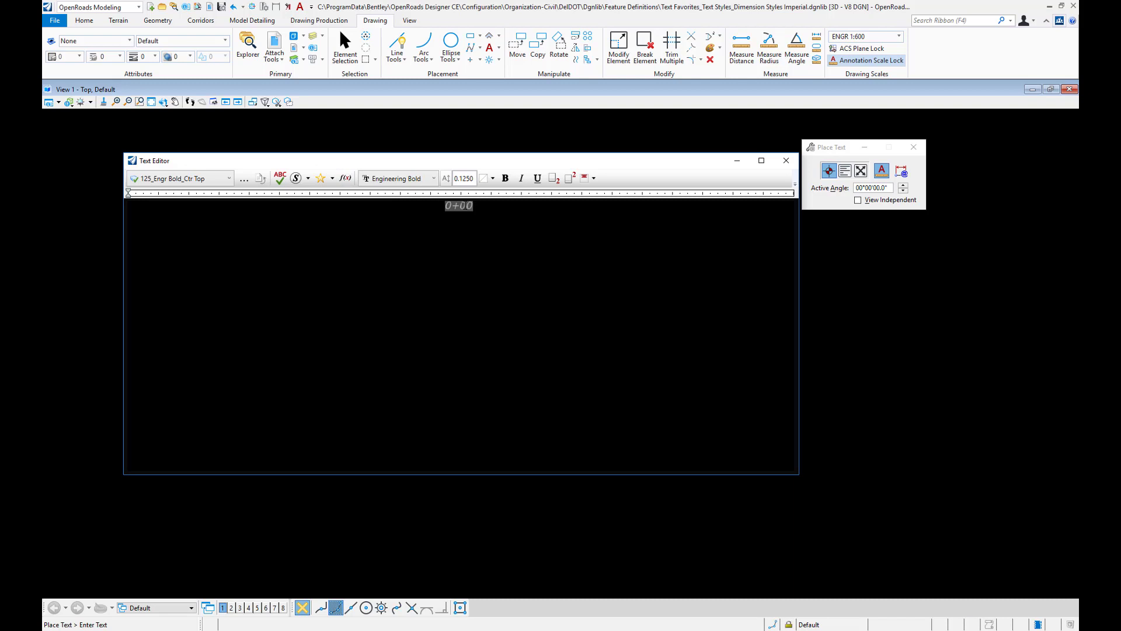
key("Delete")
left_click(194, 178)
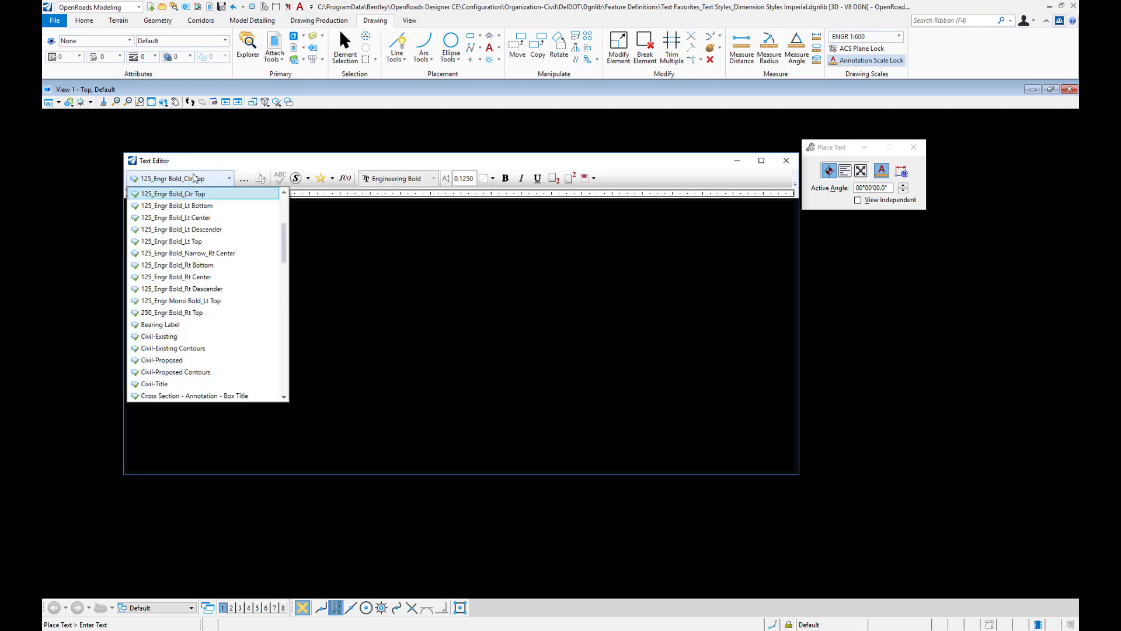
left_click(214, 278)
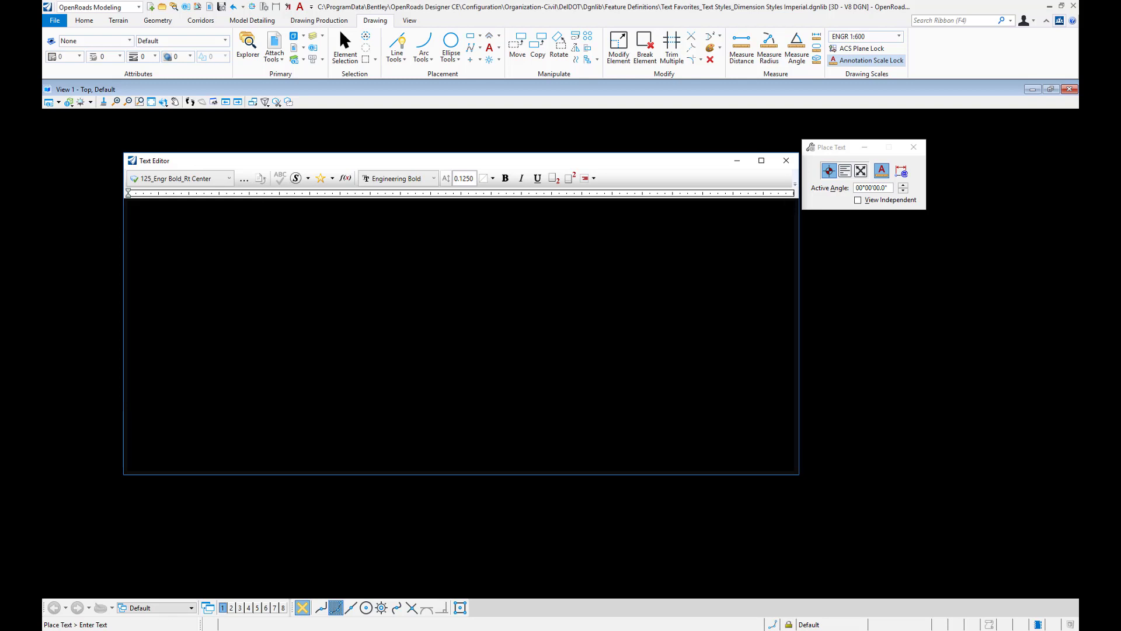
Insert an OpenRoads Profile Annotation field for Point Y with label format MU and accuracy 0.
left_click(346, 178)
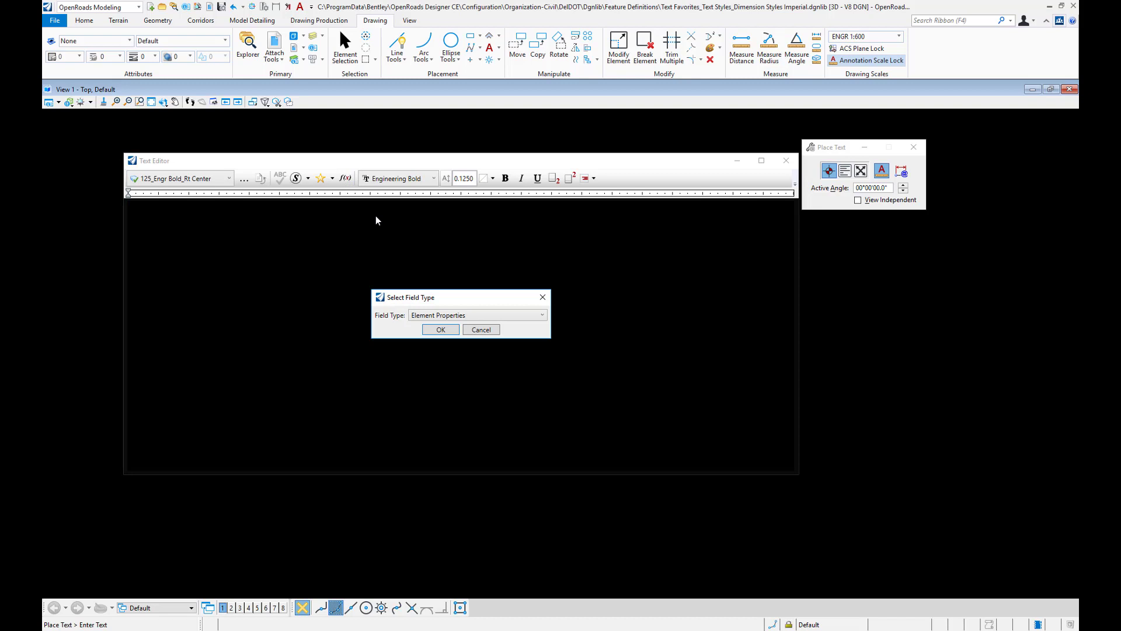
left_click(424, 315)
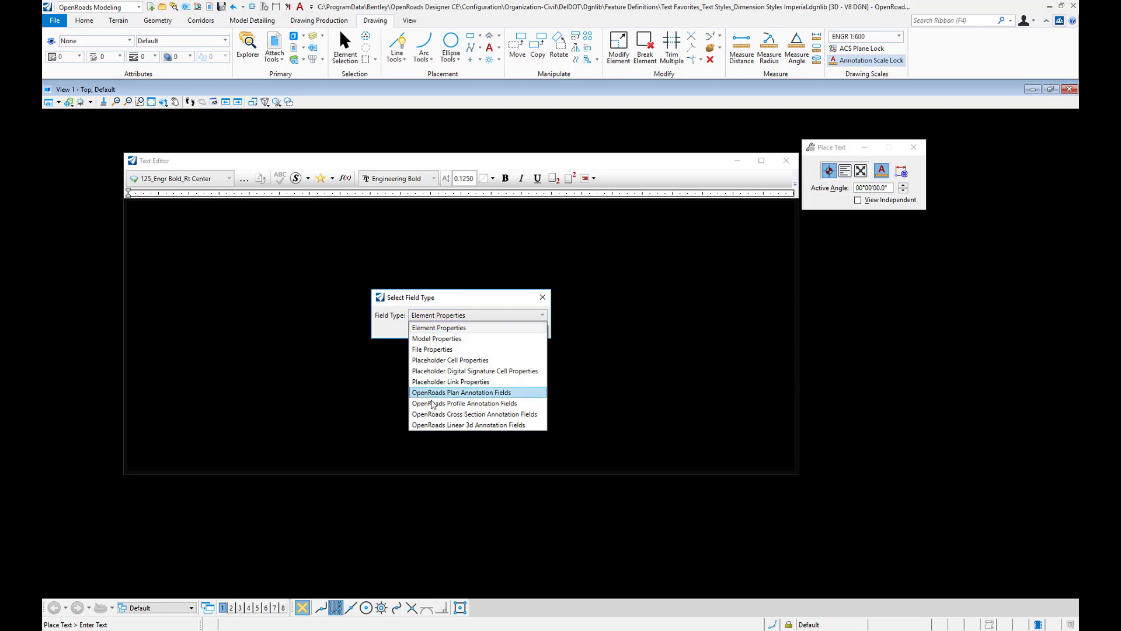
left_click(432, 403)
left_click(441, 328)
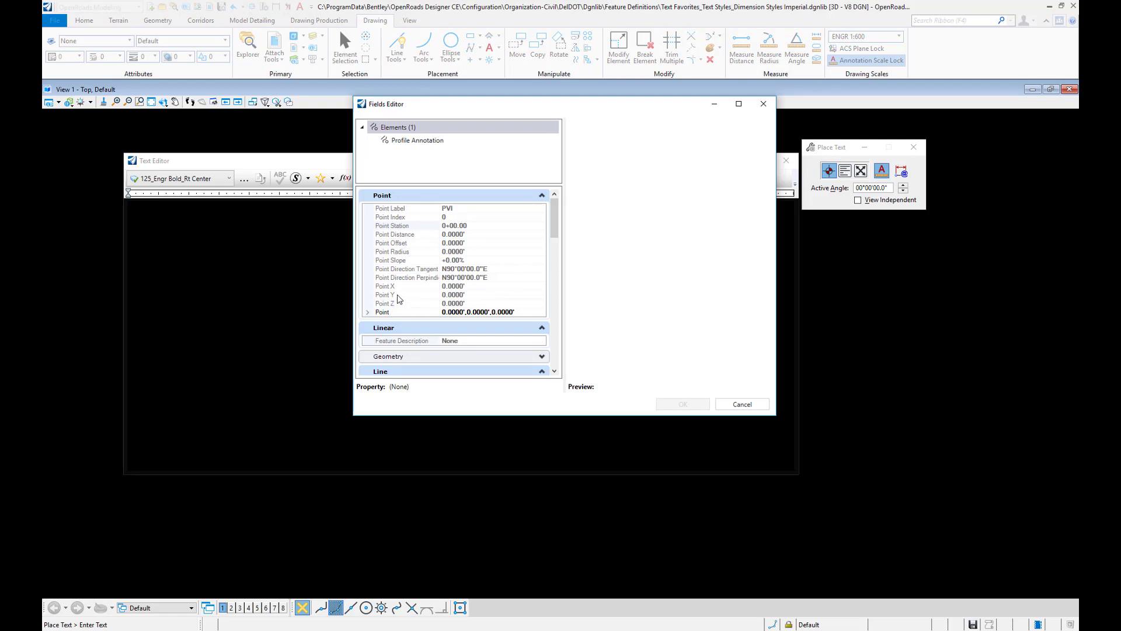
left_click(395, 296)
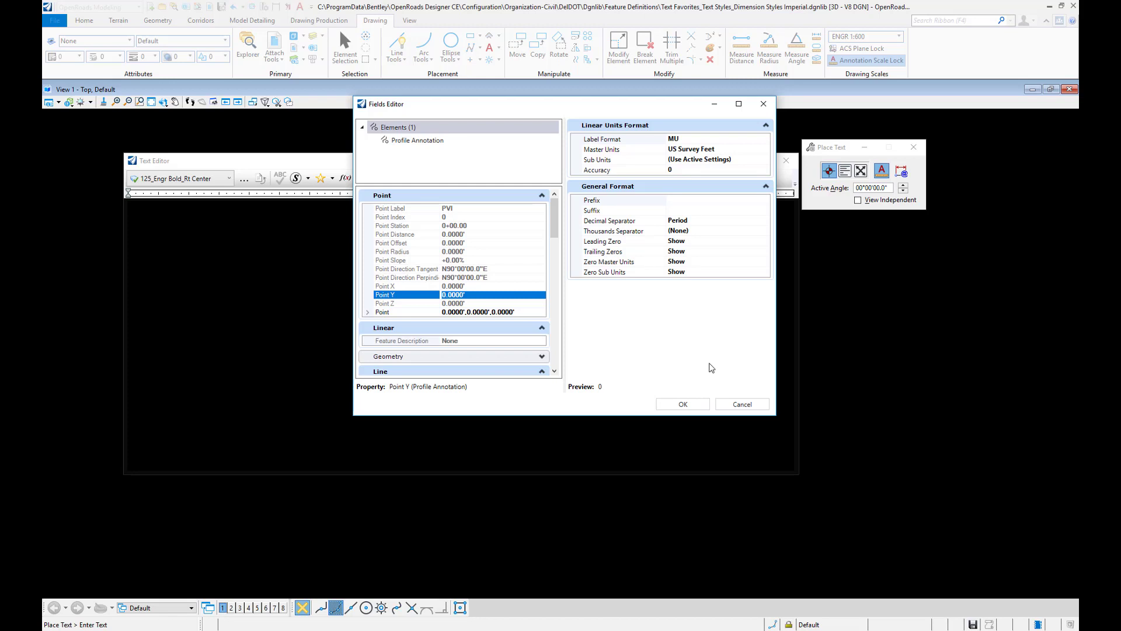
left_click(700, 404)
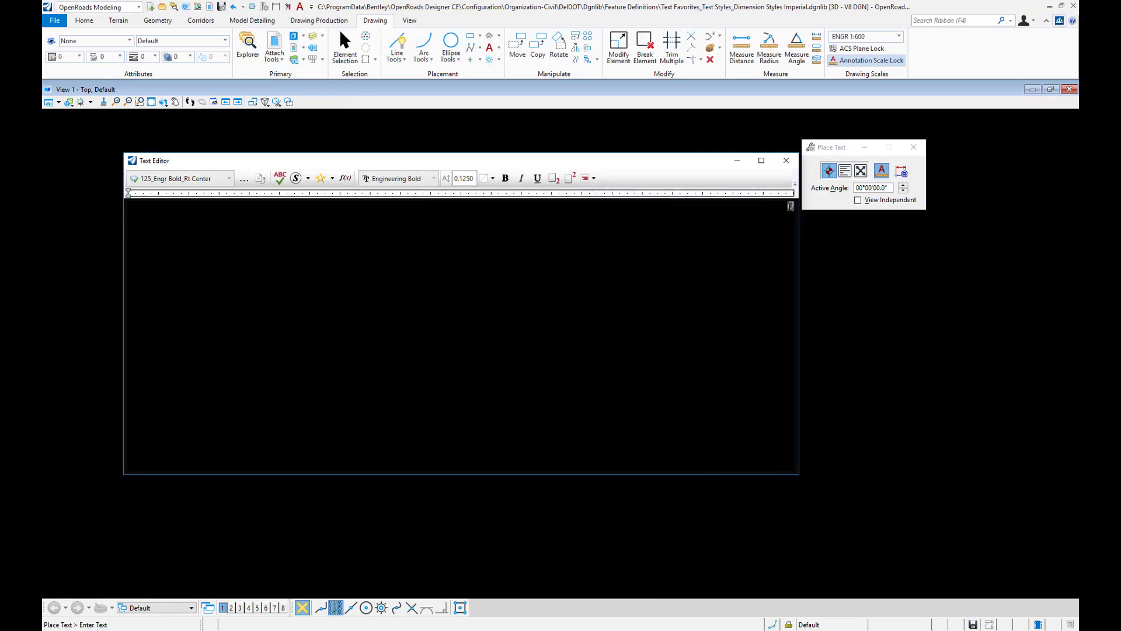
Save the inserted elevation field as a text favorite and rename the favorite Profile Grid - Elevation.
right_click(791, 206)
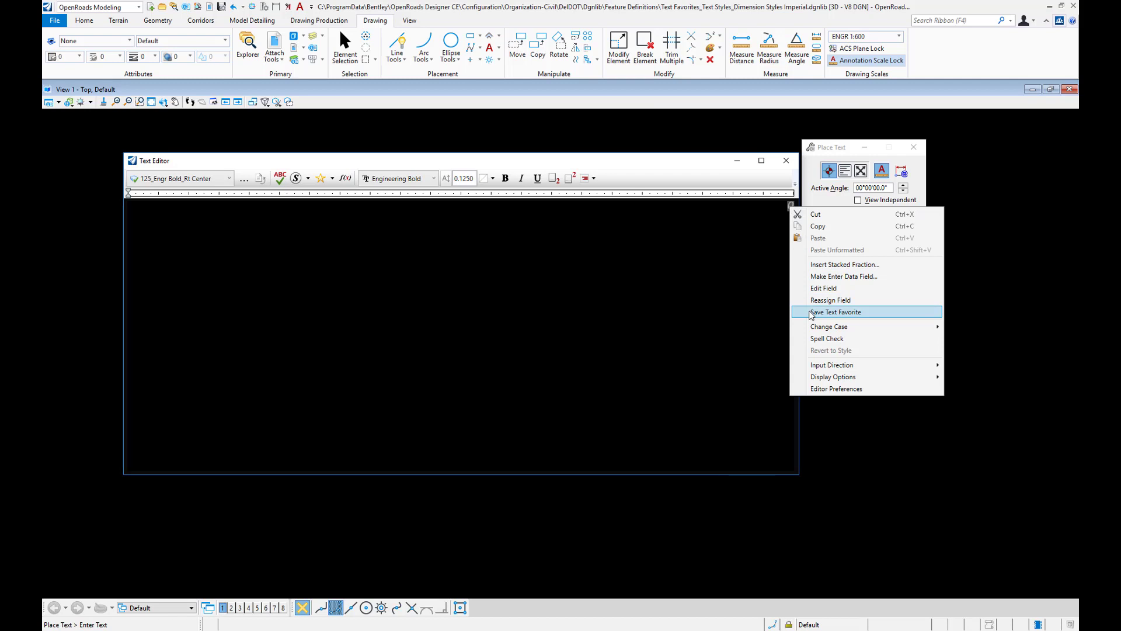
left_click(835, 312)
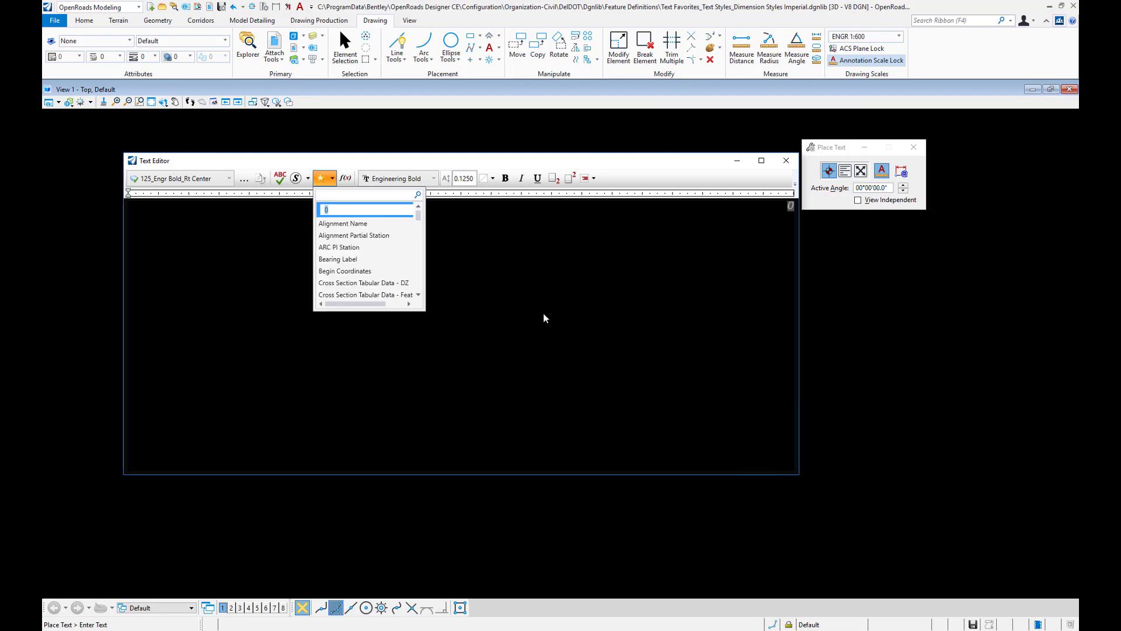
left_click(538, 314)
left_click(332, 178)
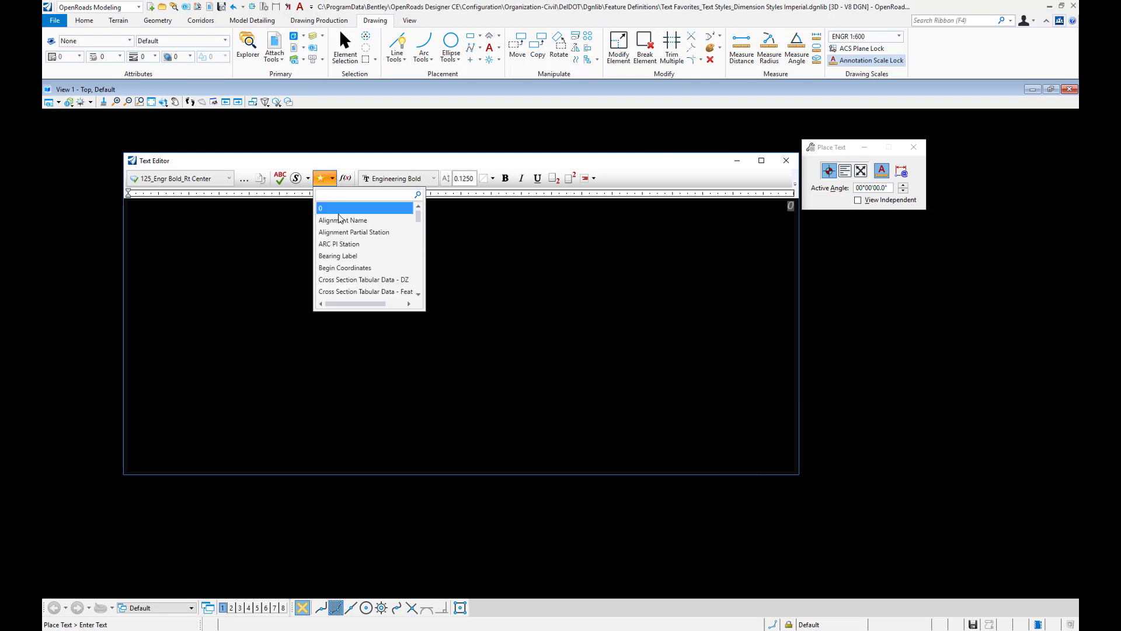
right_click(344, 211)
left_click(353, 217)
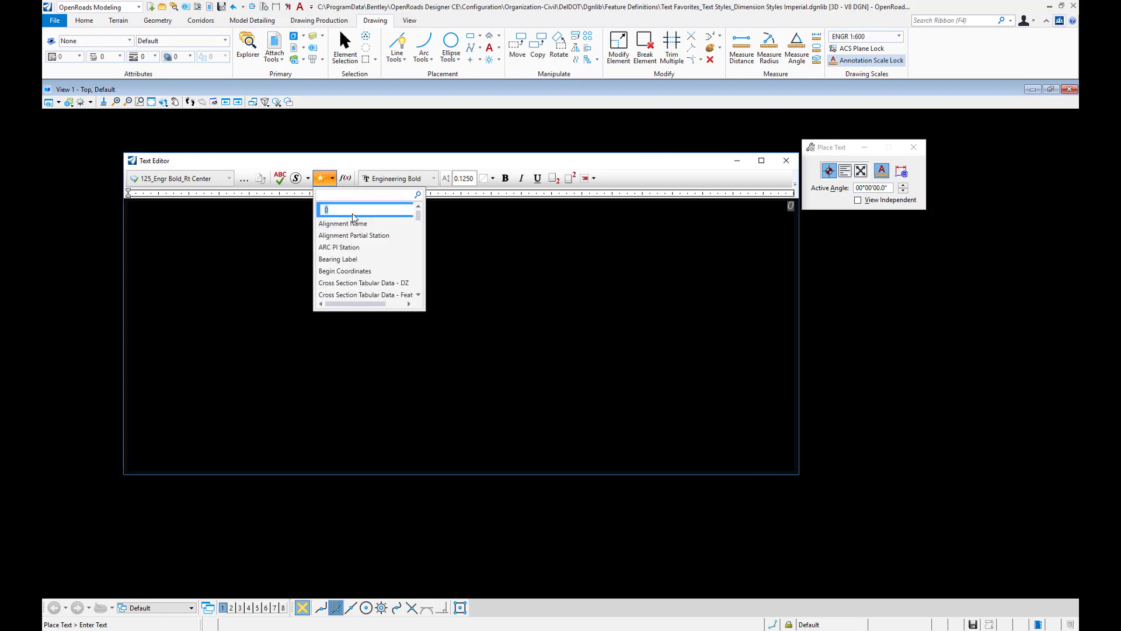
type("Profile Grid - Elevation")
key("Return")
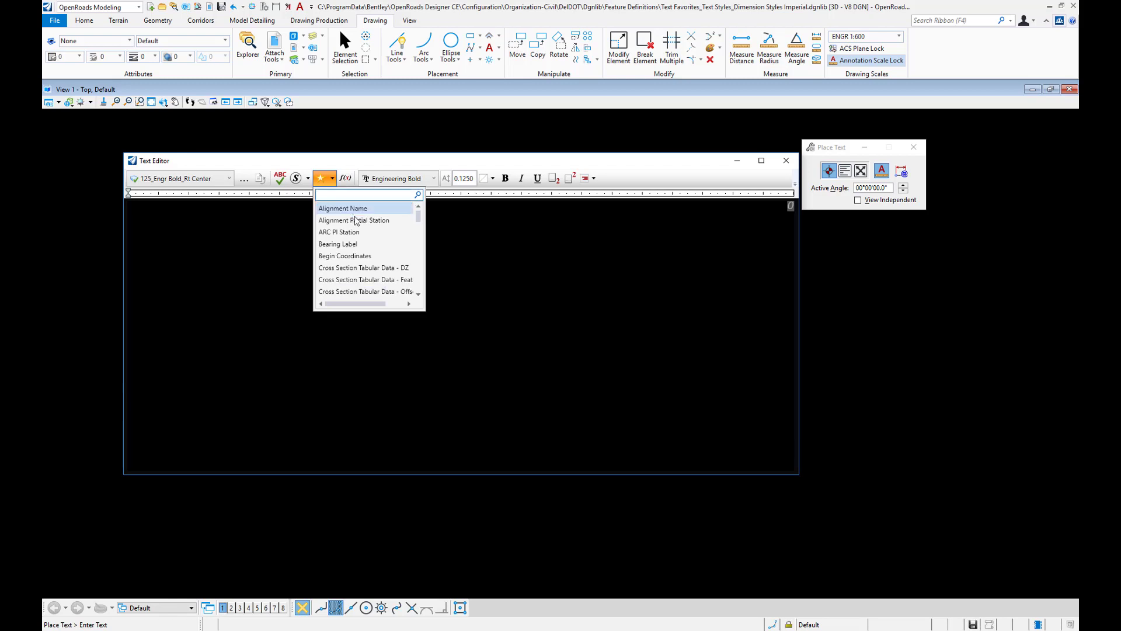
left_click(482, 372)
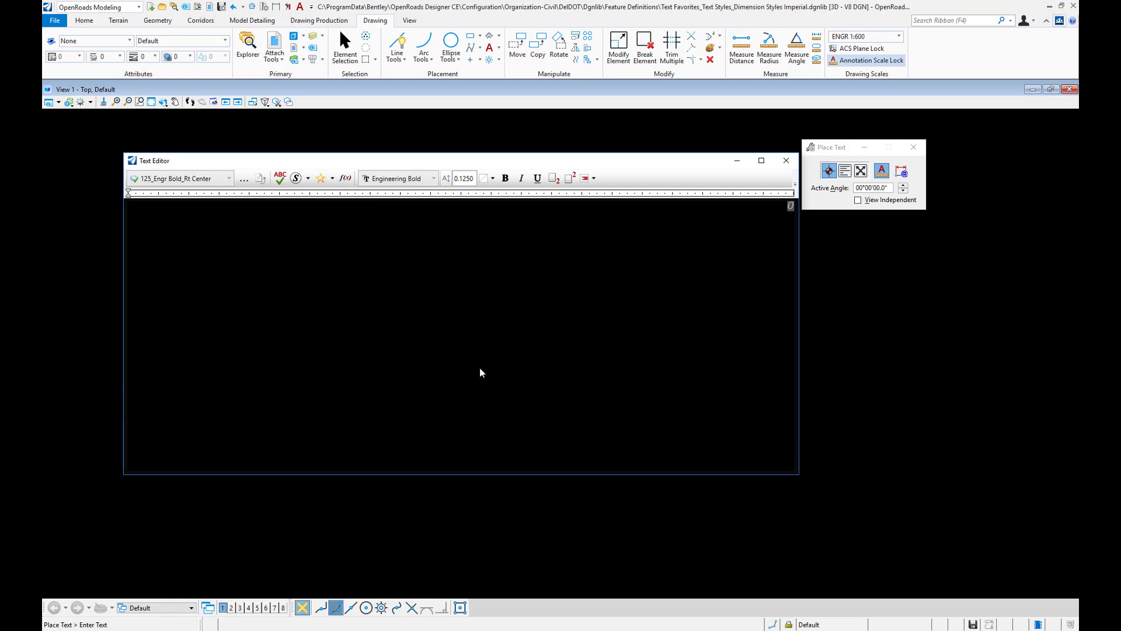
Clear the profile elevation field from the text and set the text style to 125_Engr Bold_Ctr Top.
right_click(791, 207)
key("Escape")
left_click(221, 179)
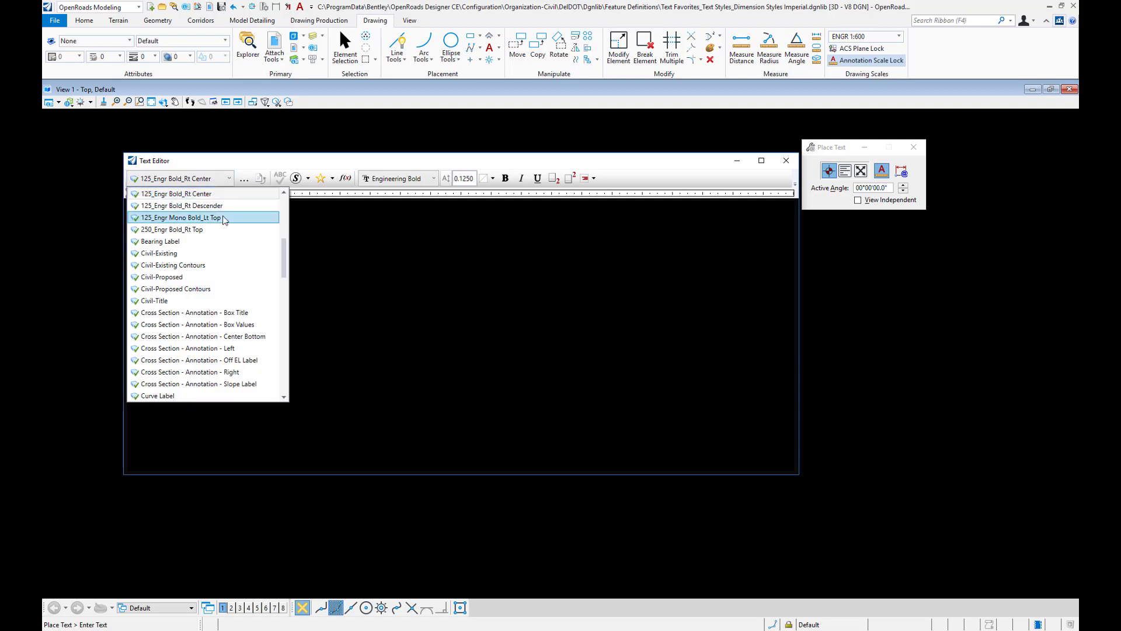
scroll(225, 221, "up", 2)
scroll(225, 220, "up", 1)
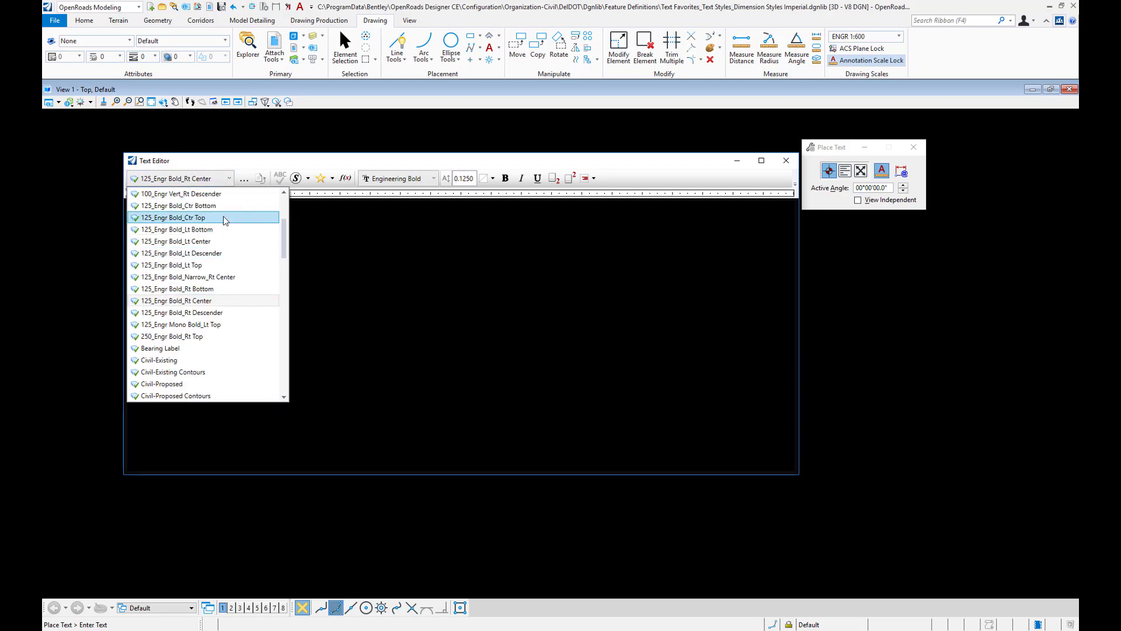
left_click(225, 218)
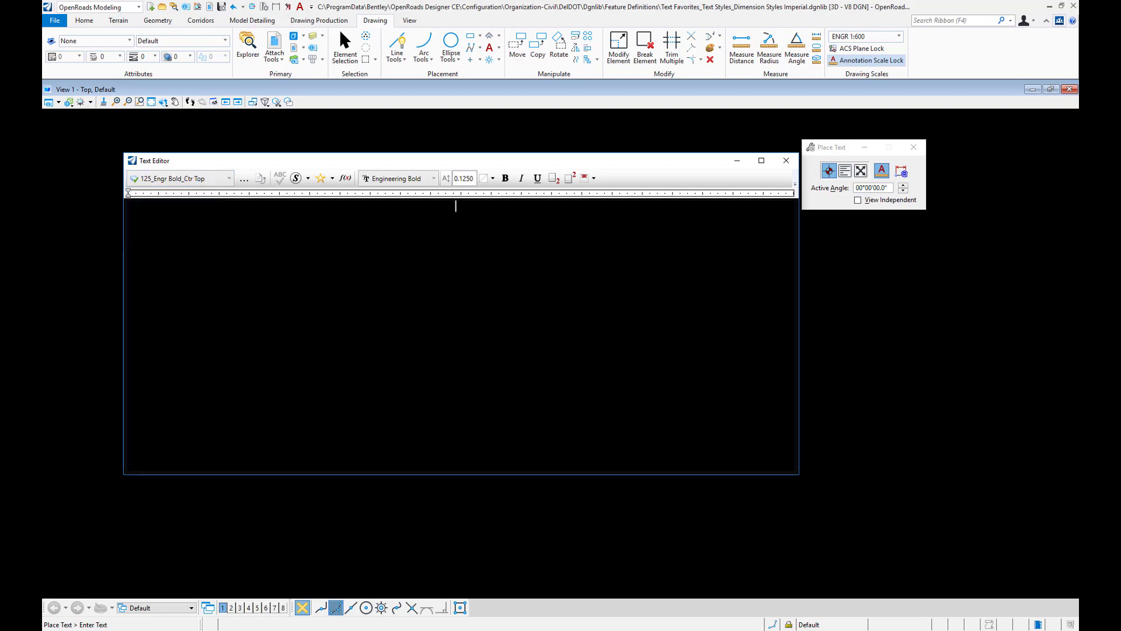
Enter STATION as plain text and save it as a text favorite.
type("STATION")
key("ctrl+a")
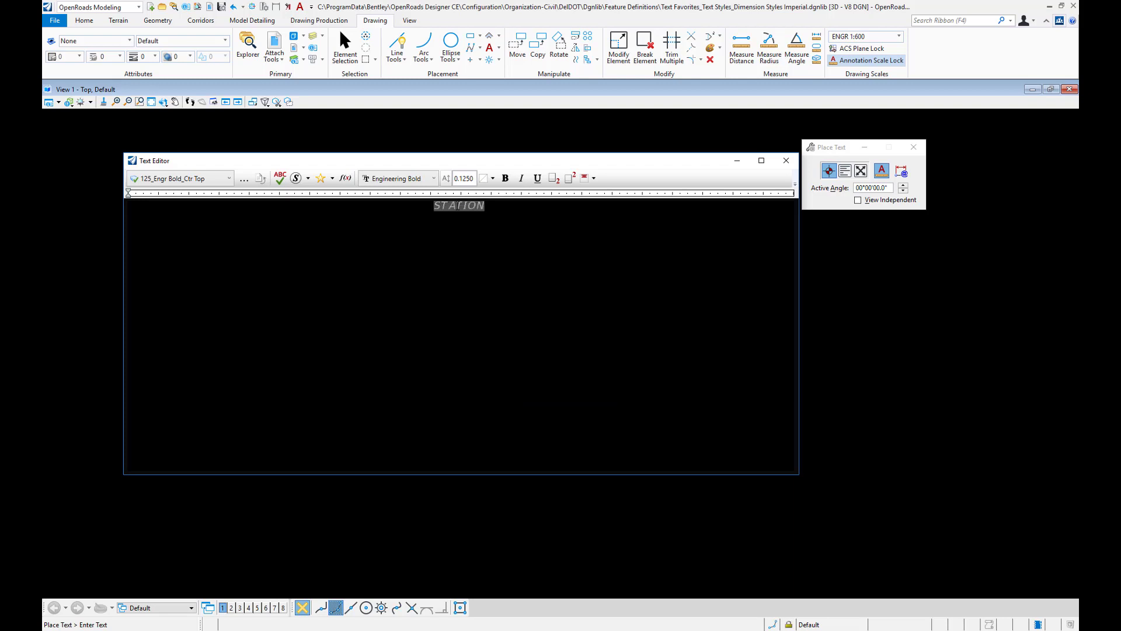
right_click(459, 205)
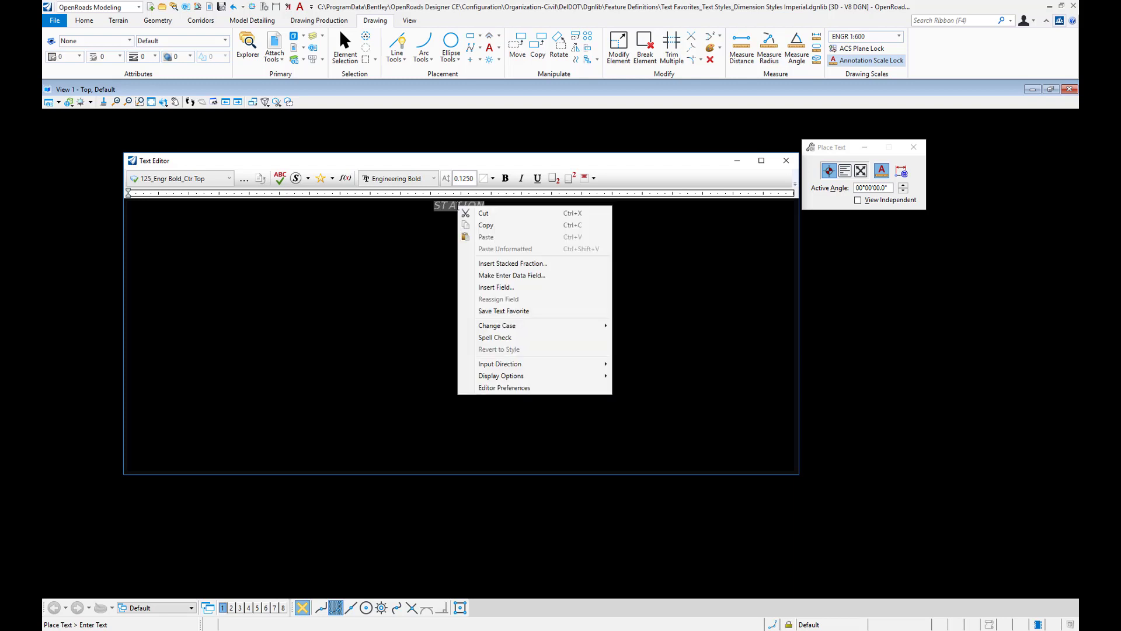
left_click(504, 310)
left_click(497, 310)
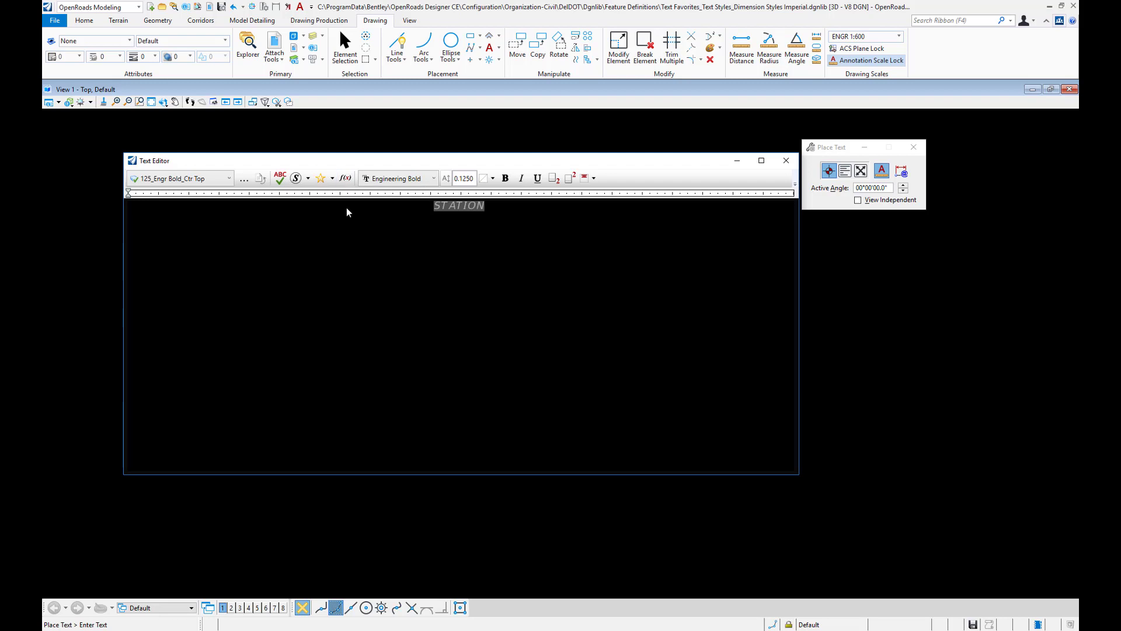
Rename the STATION text favorite to Profile Grid - Horizontal Title and close the text editor.
left_click(330, 179)
scroll(365, 245, "down", 10)
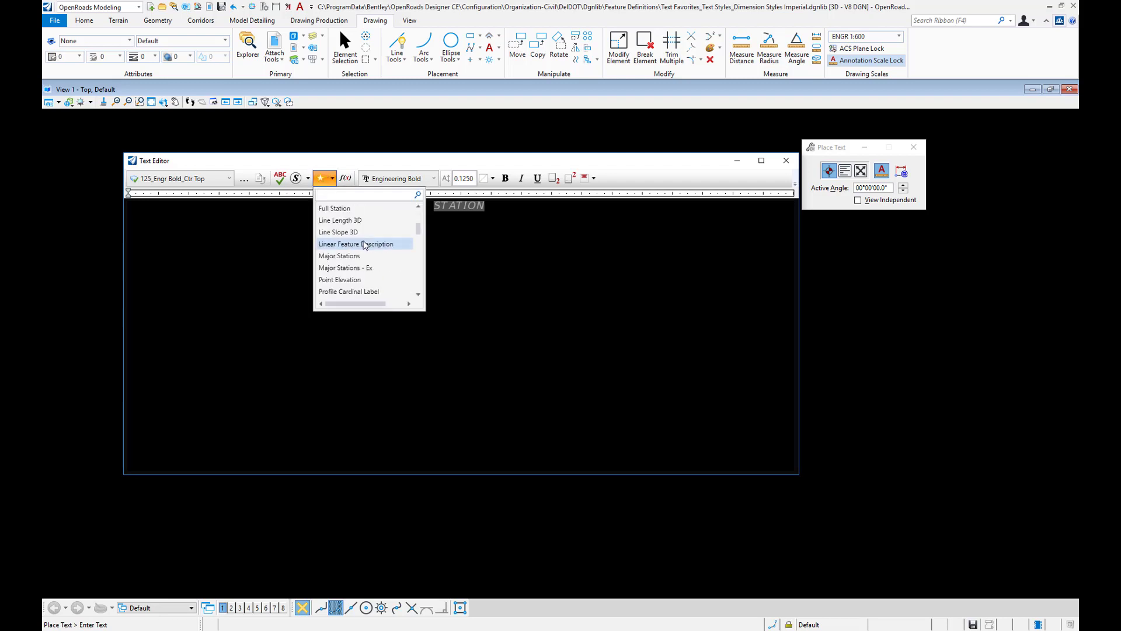
scroll(365, 244, "down", 3)
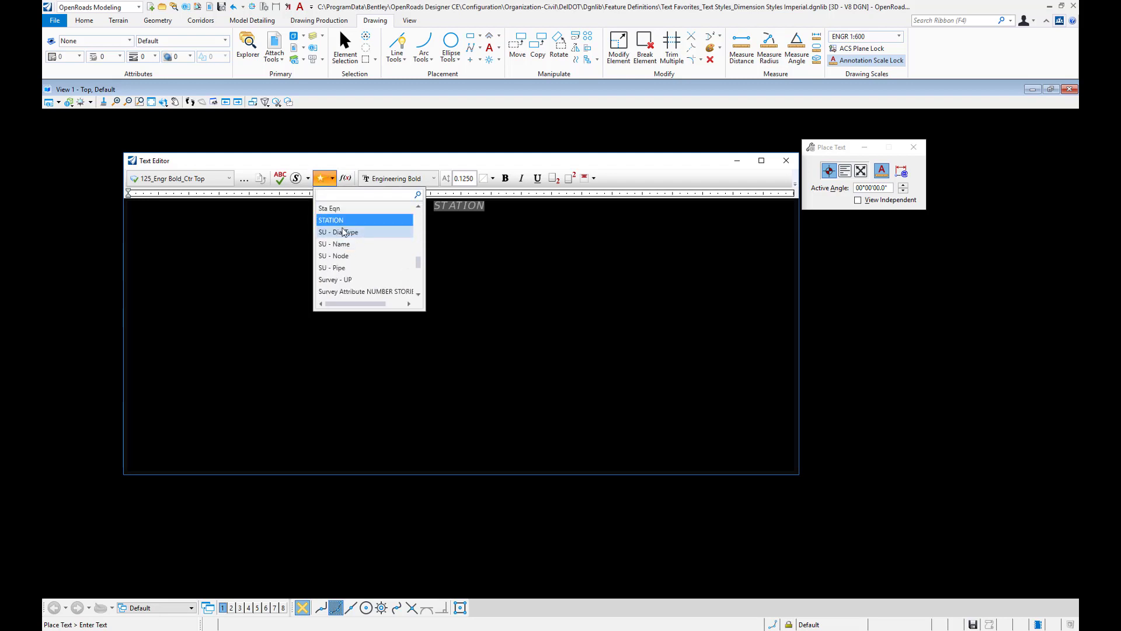
right_click(346, 222)
left_click(364, 231)
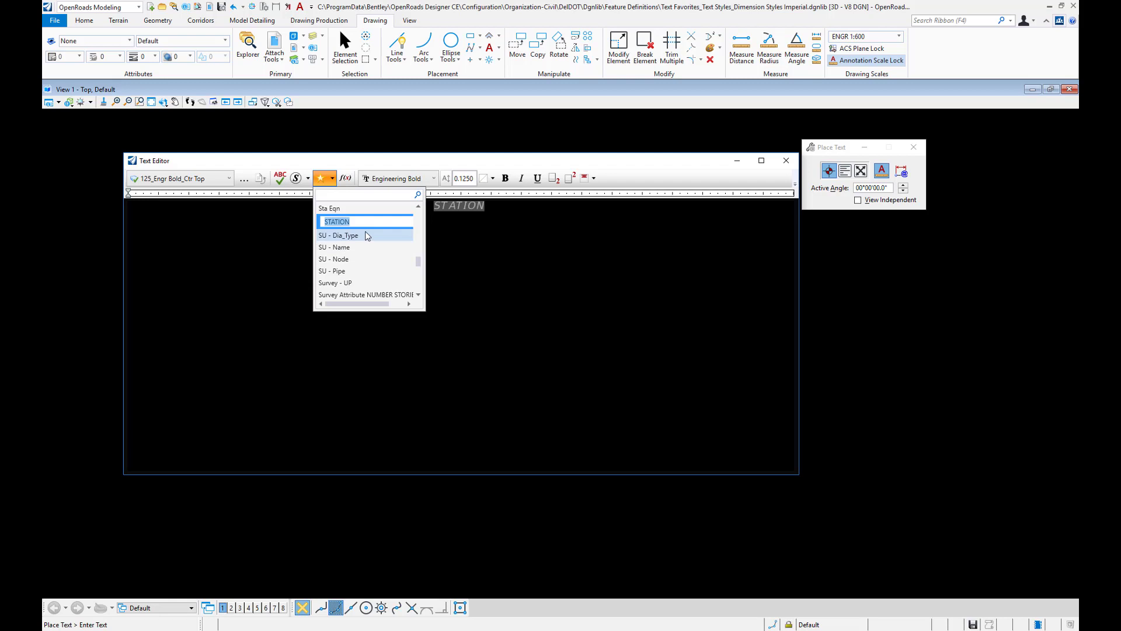
type("Profile Grid - Horizontal Title")
key("Return")
left_click(765, 181)
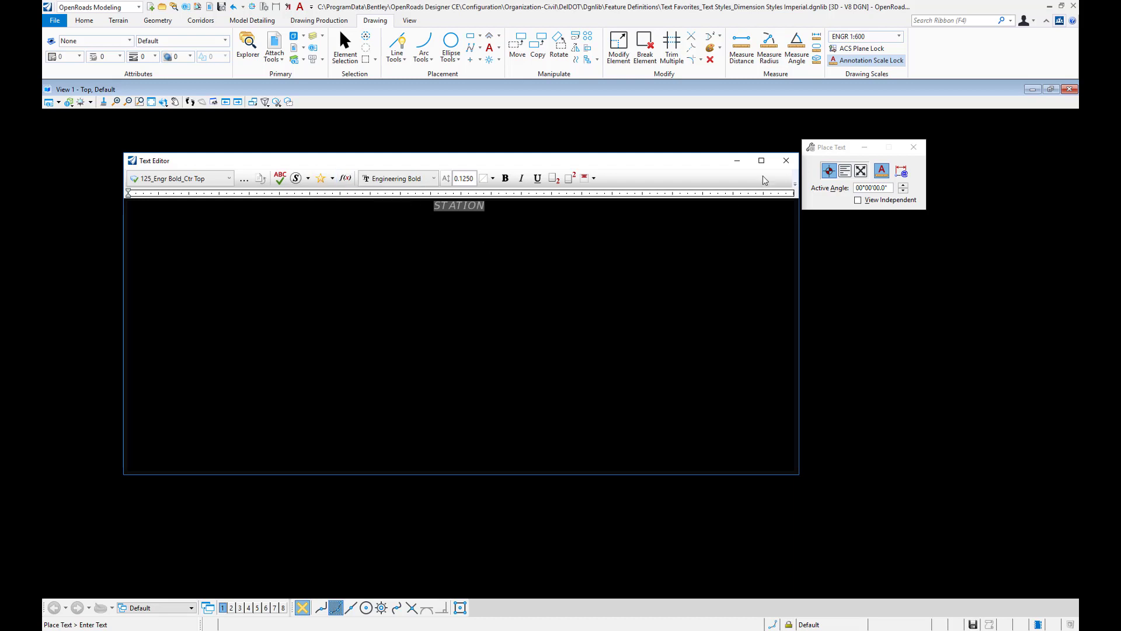
left_click(786, 160)
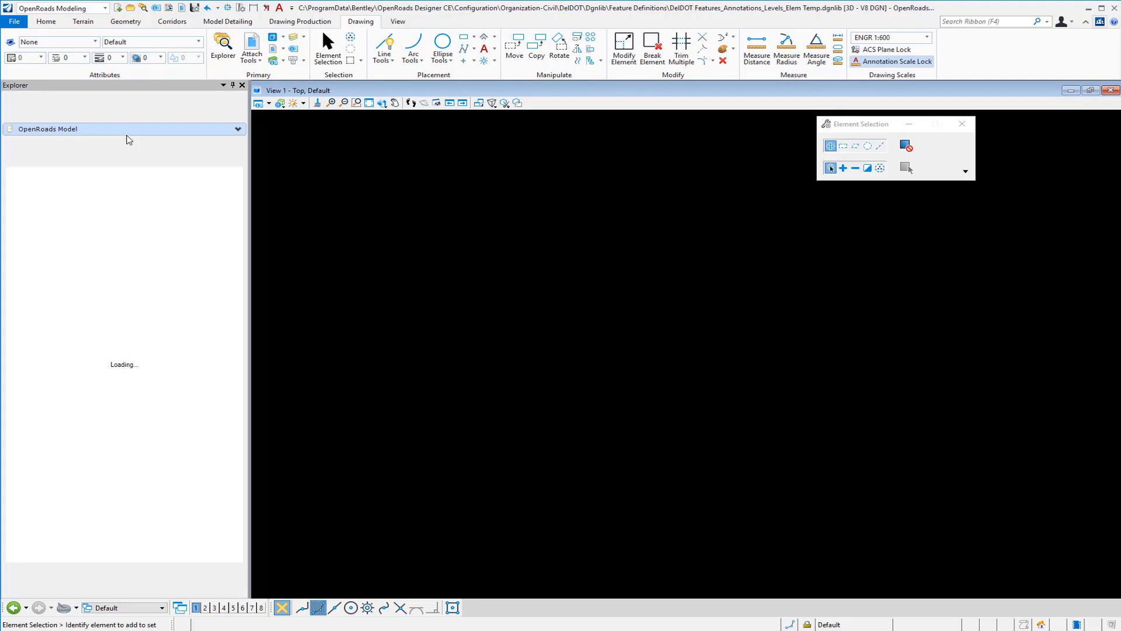
Open the XS Grid w/ Annotation cross section drawing group of DelDOT Features_Annotations_Levels_Elem Temp.dgnlib for managing annotations, and enlarge the dialog.
left_click(13, 204)
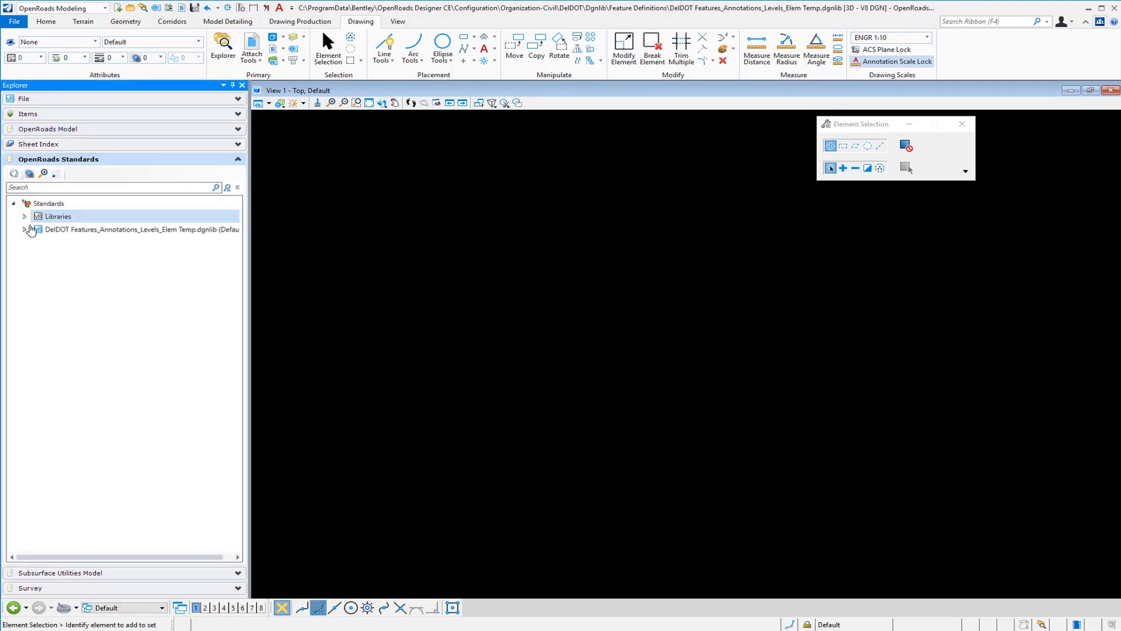
left_click(25, 229)
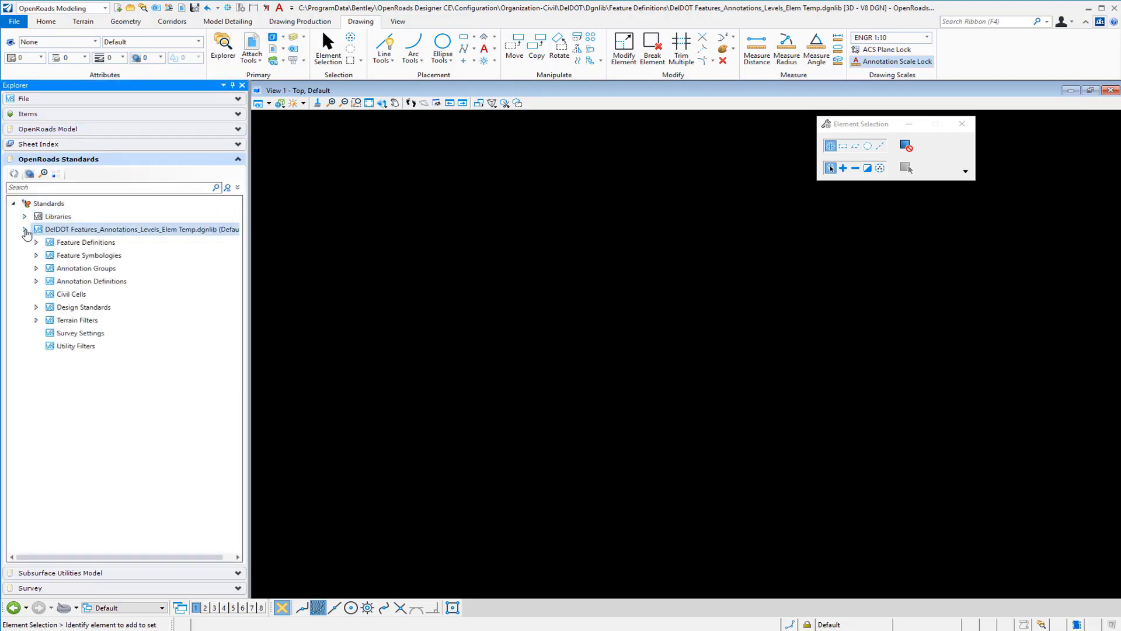
left_click(36, 268)
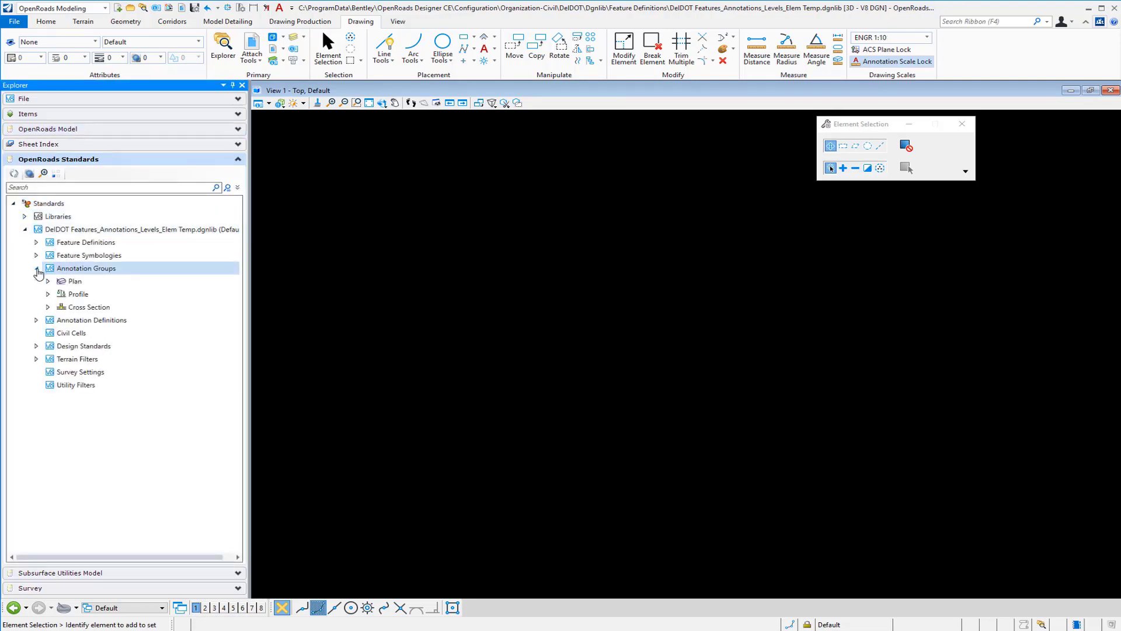
left_click(48, 308)
left_click(90, 320)
left_click(59, 320)
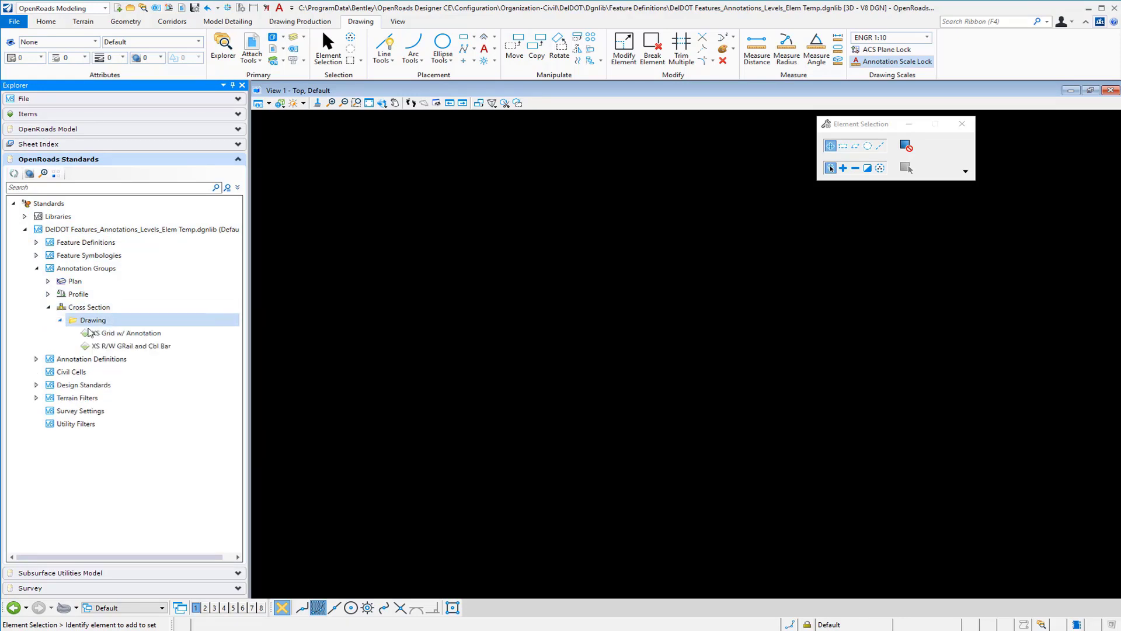
left_click(114, 332)
right_click(117, 337)
left_click(149, 342)
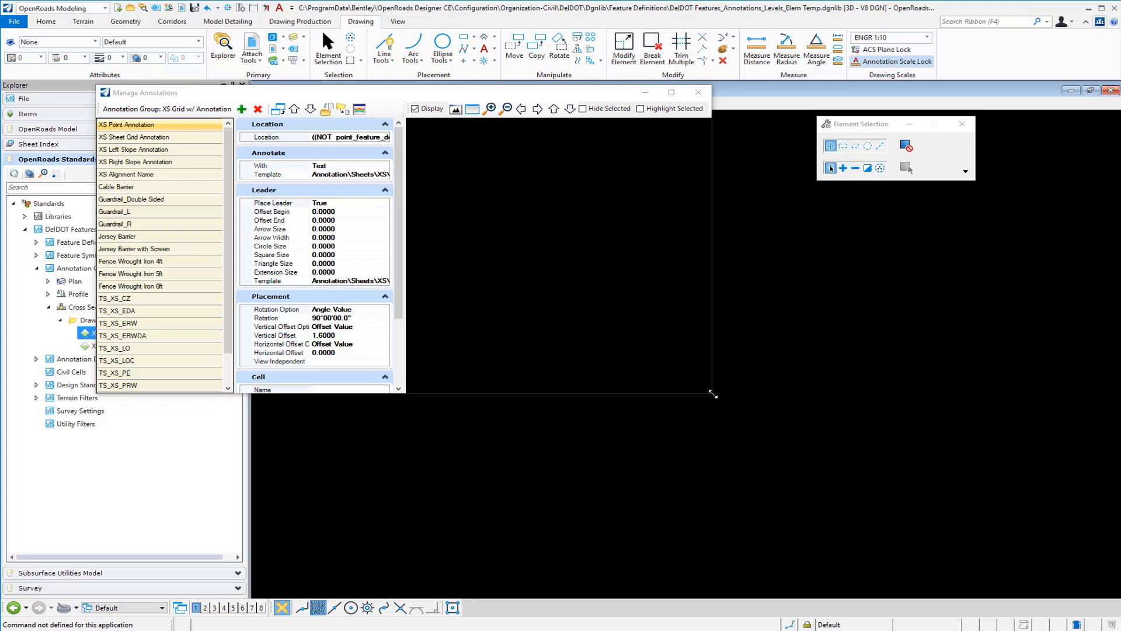
mouse_move(712, 393)
left_mouse_down()
mouse_move(864, 493)
mouse_move(1035, 576)
left_mouse_up()
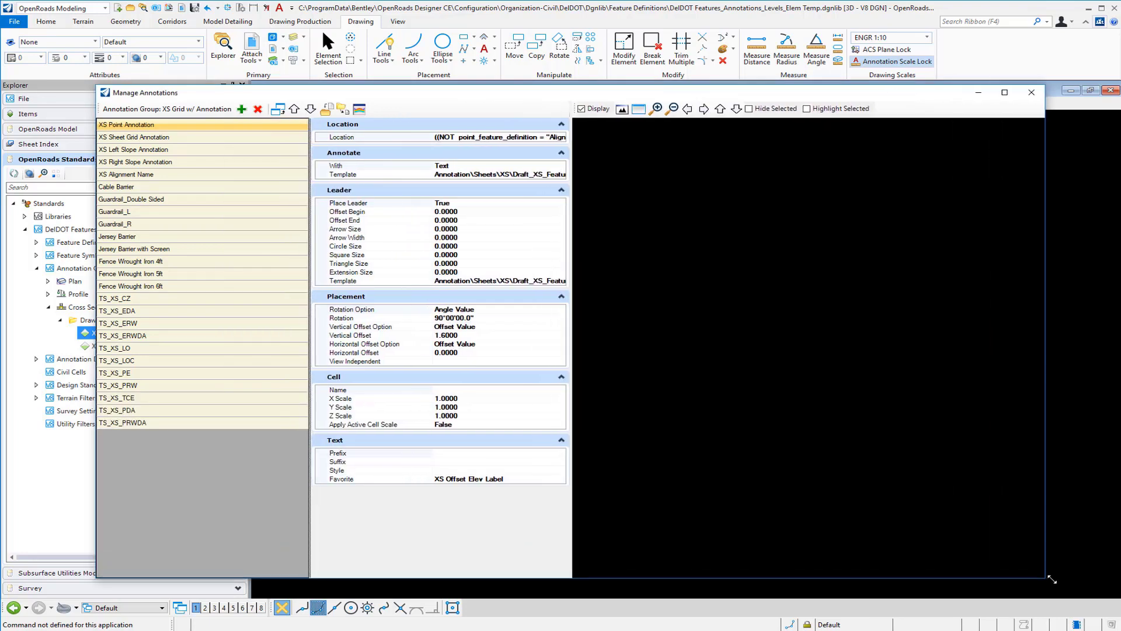
Assign the XS Grid - Station text favorite to the horizontal axis title of the XS Sheet Grid Annotation.
left_click(142, 139)
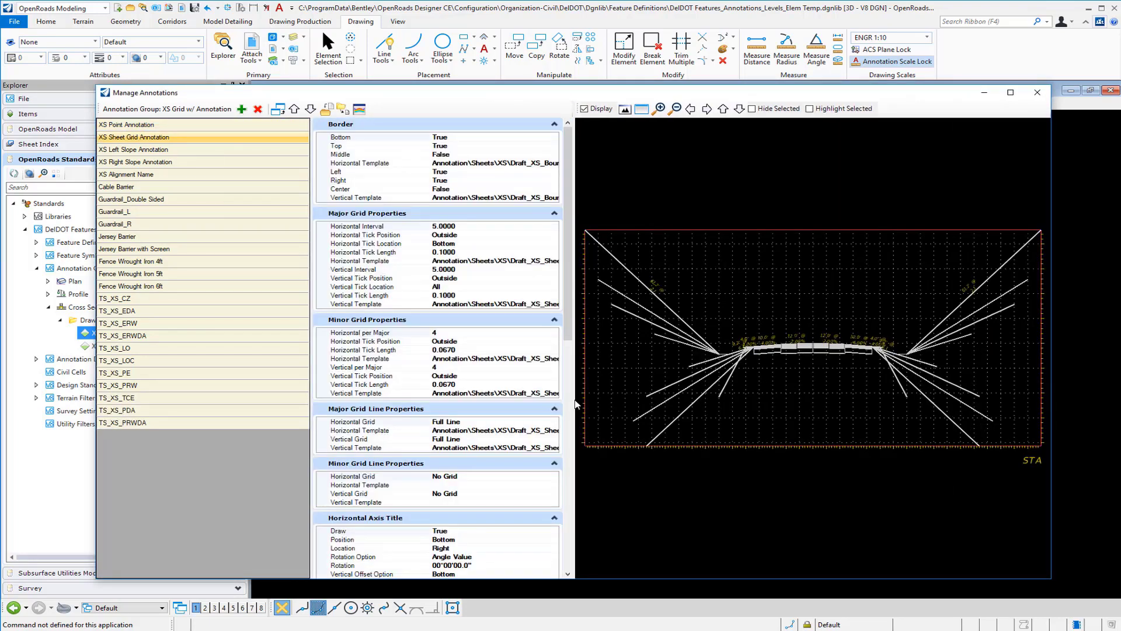
left_click_drag(562, 302, 567, 561)
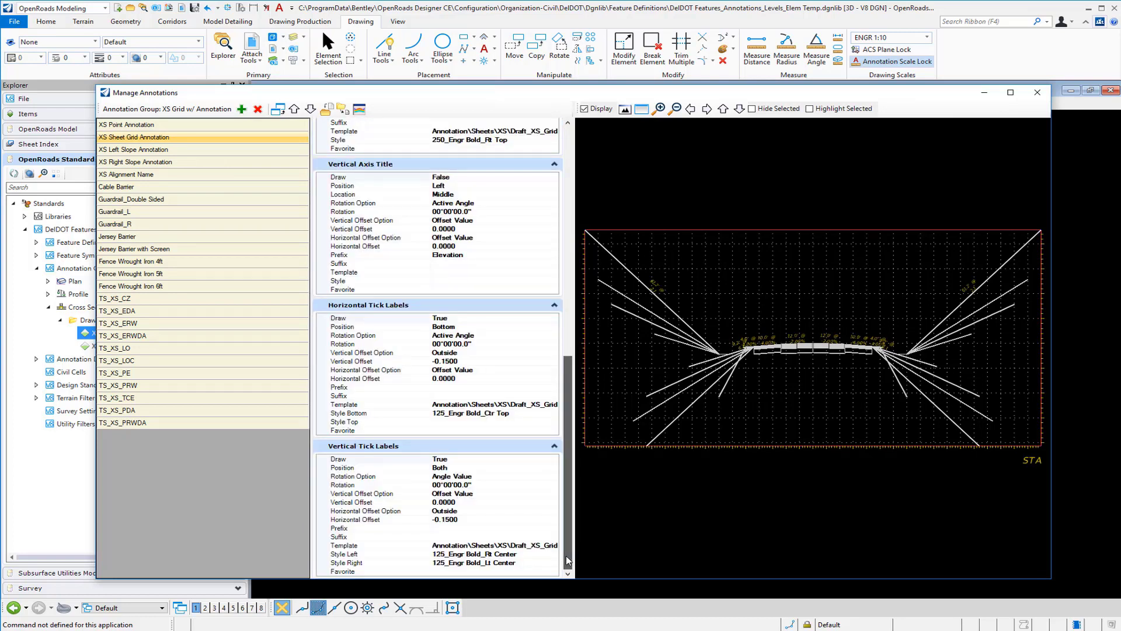
scroll(469, 260, "up", 5)
left_click(469, 256)
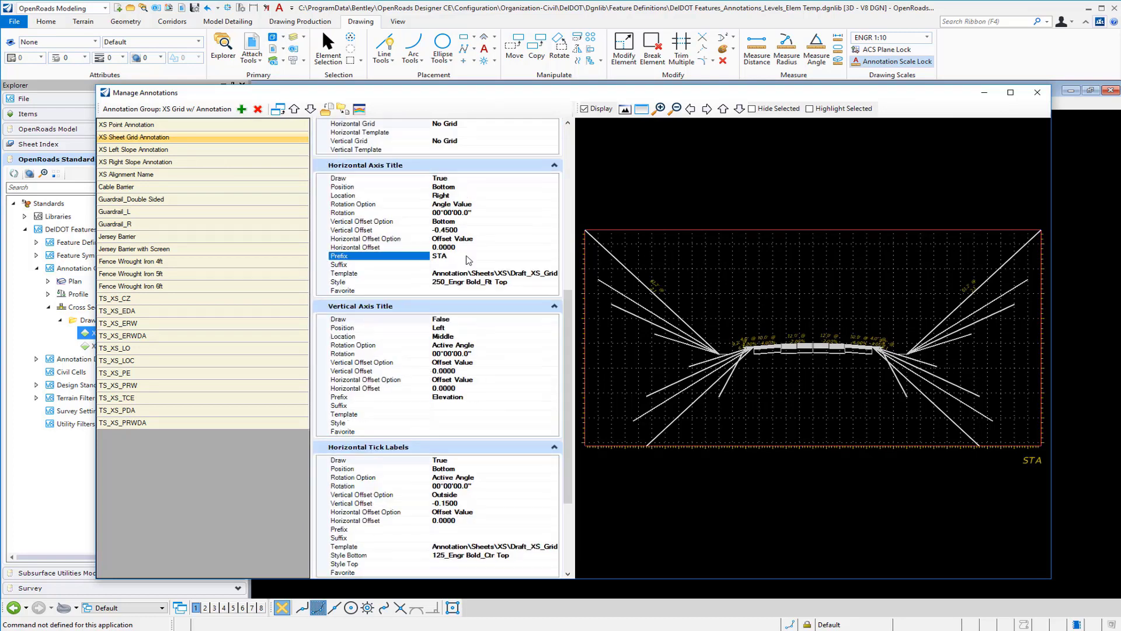
left_click(527, 290)
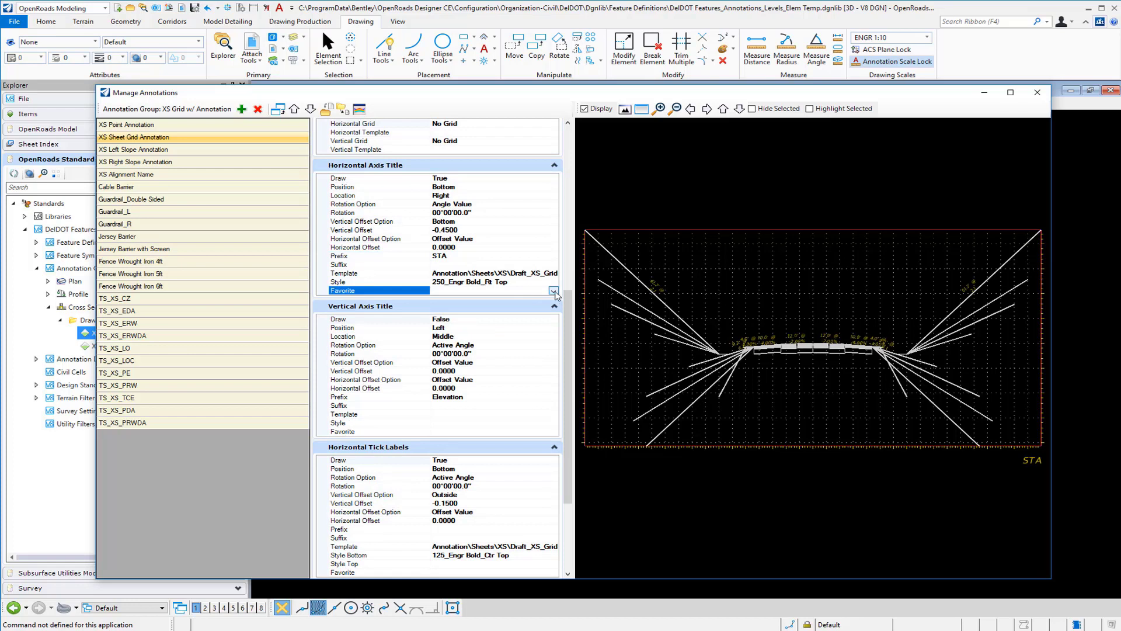
left_click(553, 290)
left_click_drag(552, 314, 549, 380)
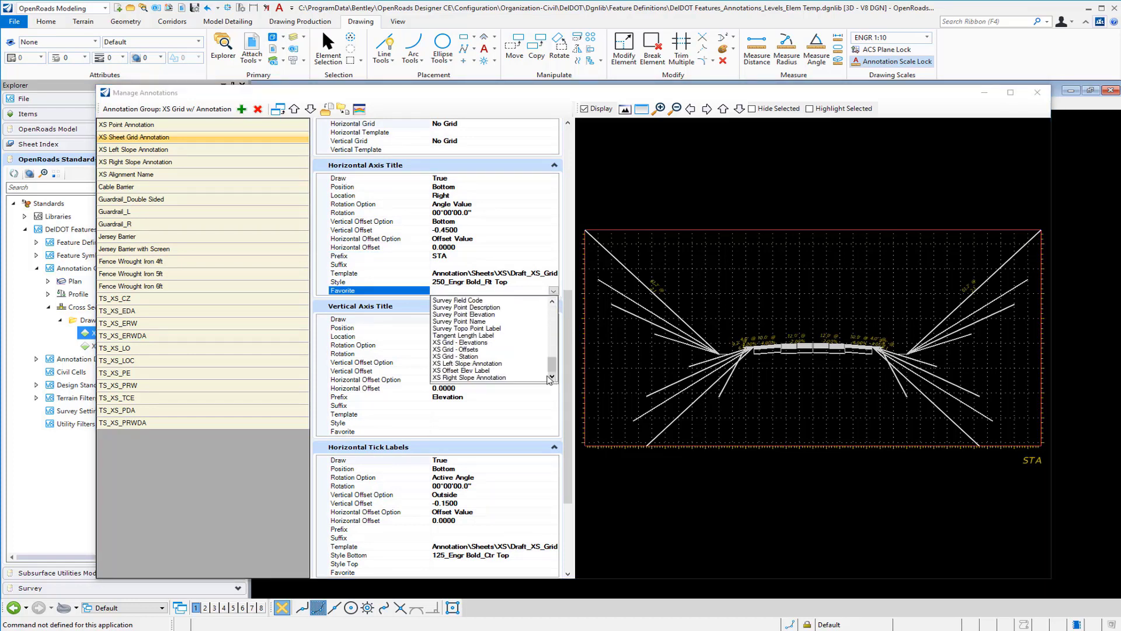
left_click(473, 357)
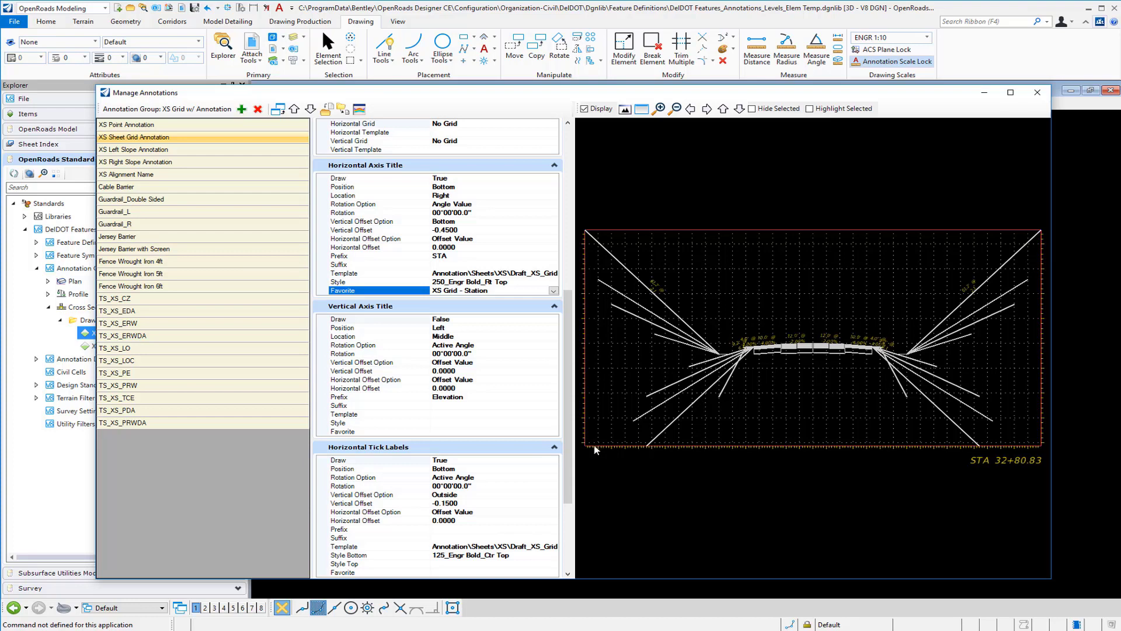
Collapse the vertical axis title properties and assign the XS Grid - Offsets favorite to the horizontal tick labels.
scroll(608, 448, "up", 3)
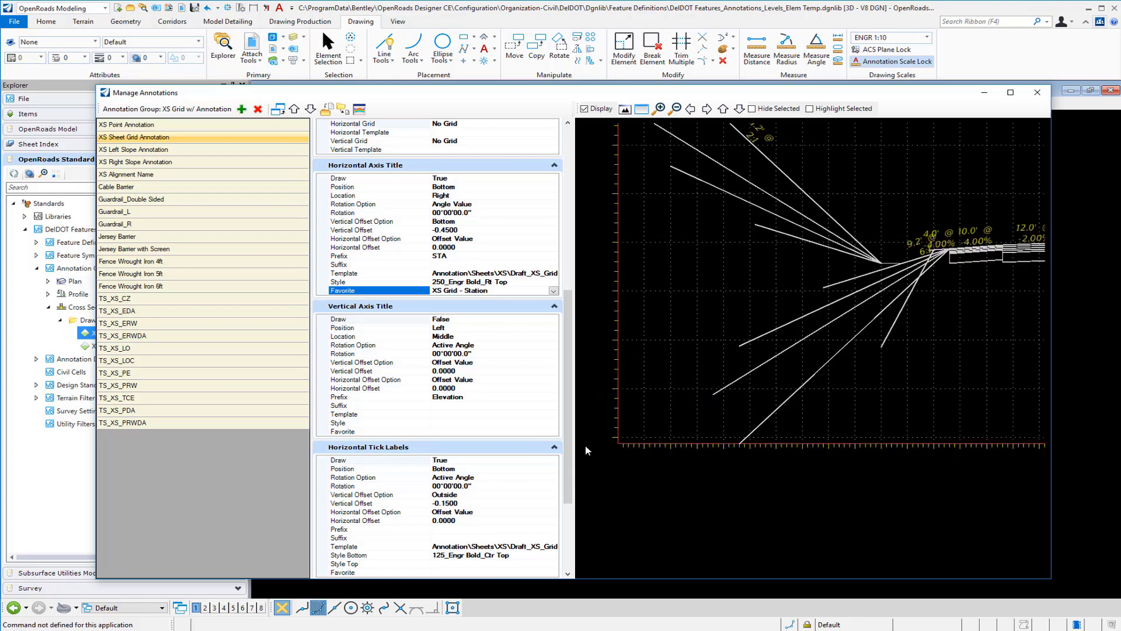
left_click(555, 307)
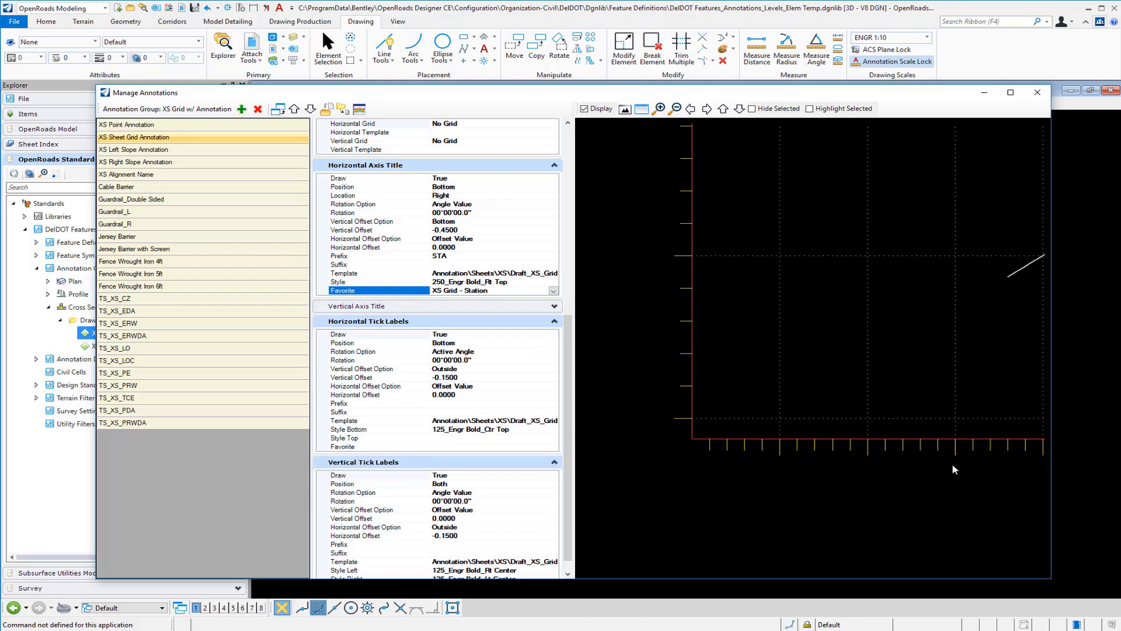
left_click(526, 446)
left_click(555, 446)
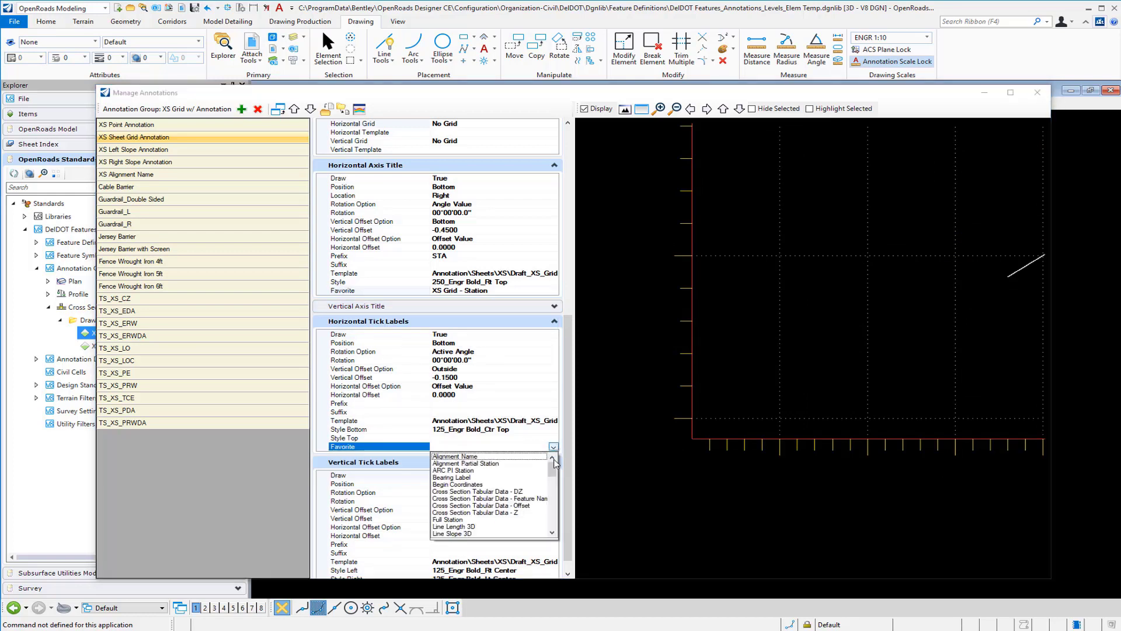
left_click_drag(555, 473, 555, 534)
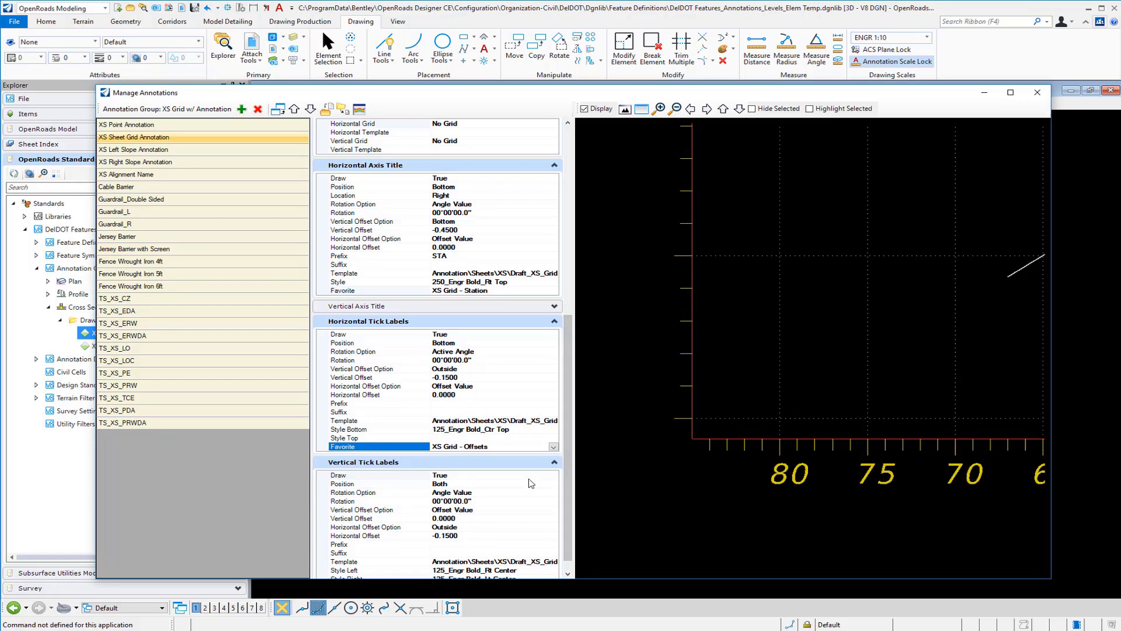
Assign the XS Grid - Elevations favorite to the vertical tick labels, check the whole grid preview, and close the annotation manager.
scroll(530, 483, "down", 1)
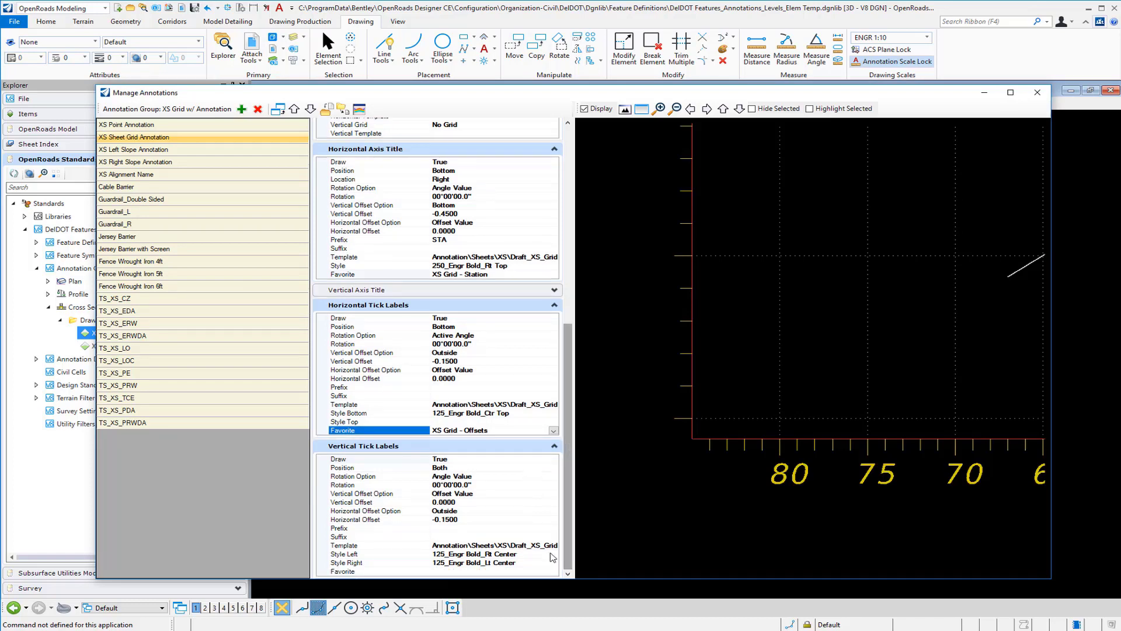
left_click(538, 571)
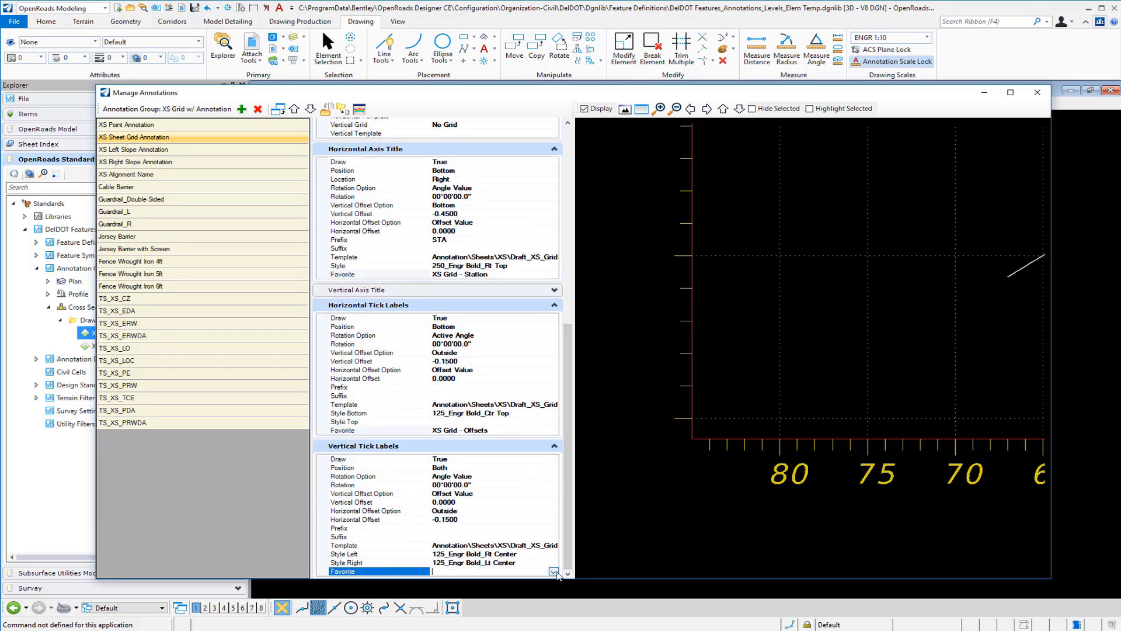
left_click(553, 572)
left_click_drag(552, 496, 551, 547)
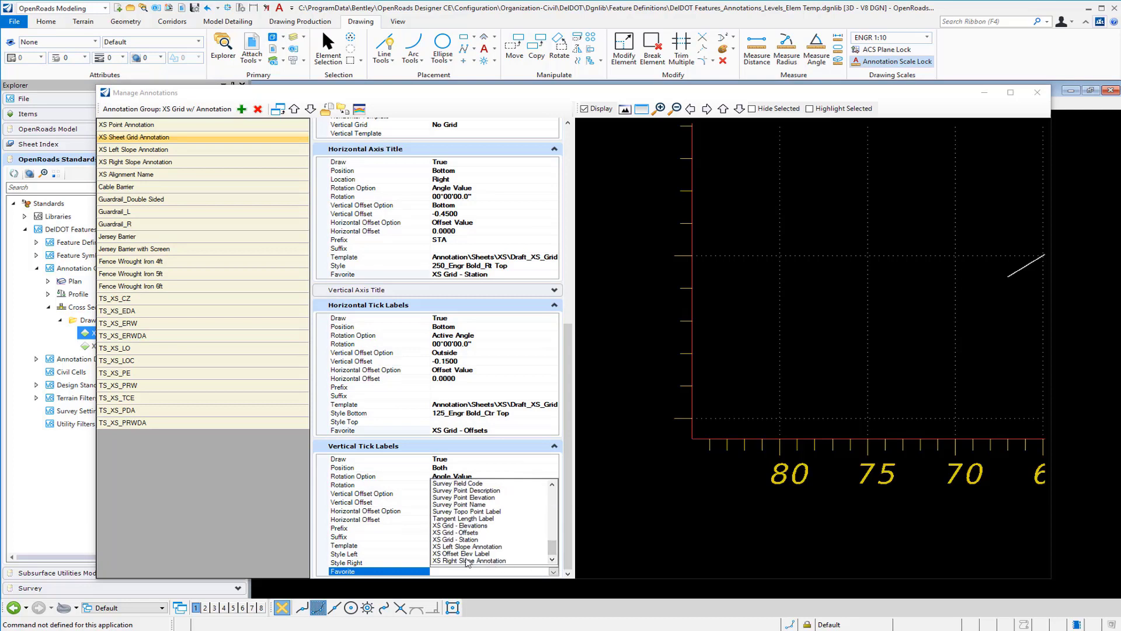
left_click(467, 525)
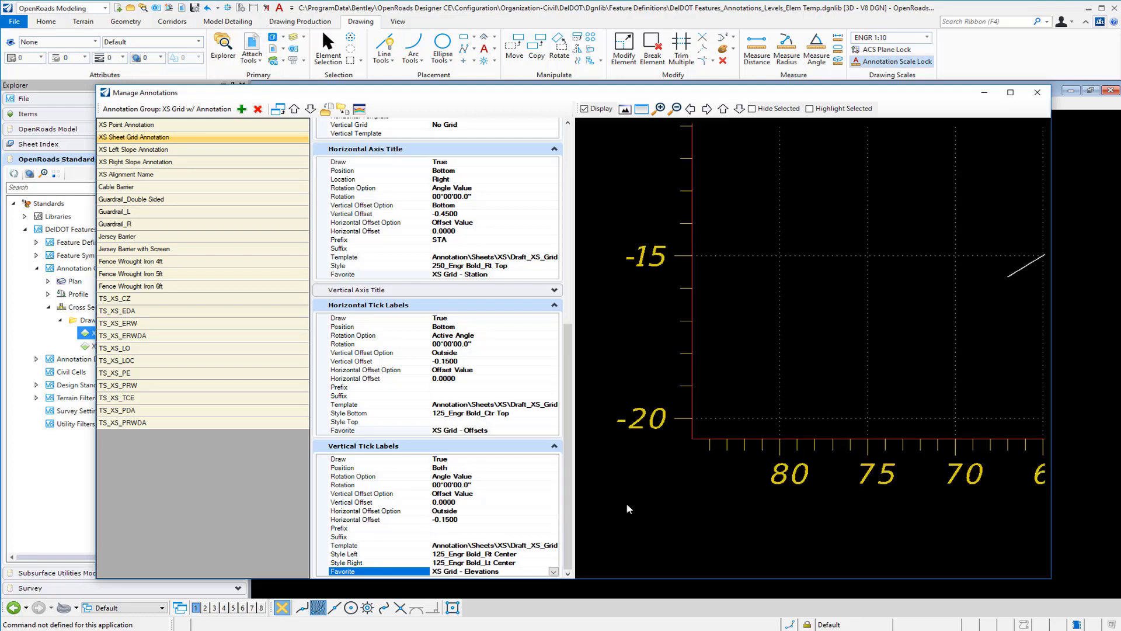
scroll(629, 509, "down", 3)
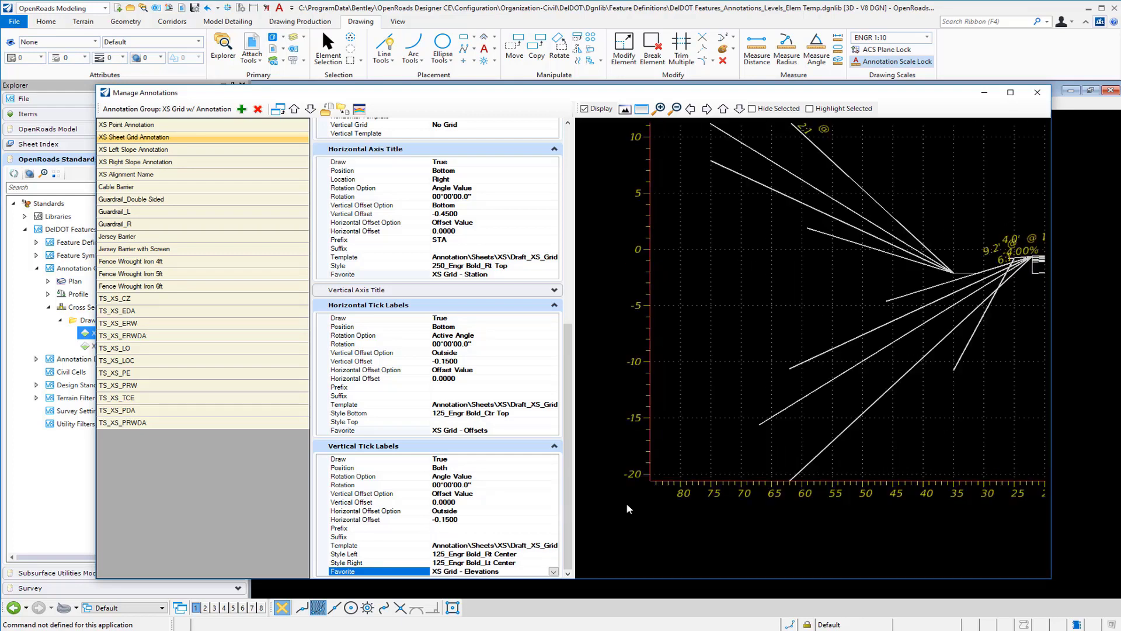
scroll(628, 510, "down", 3)
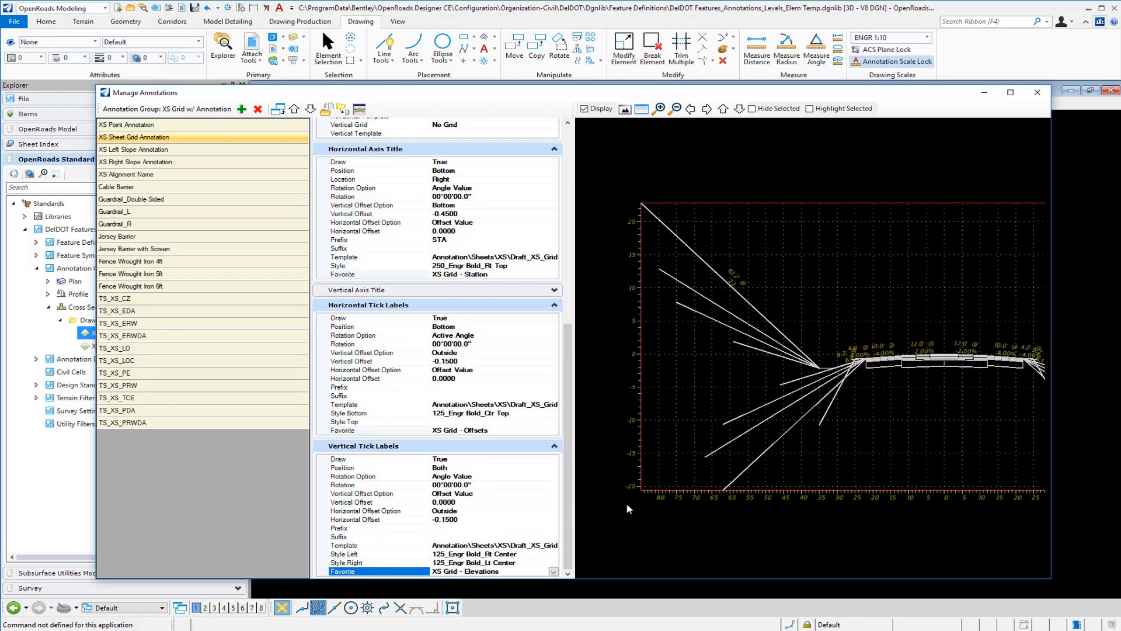
scroll(628, 509, "down", 3)
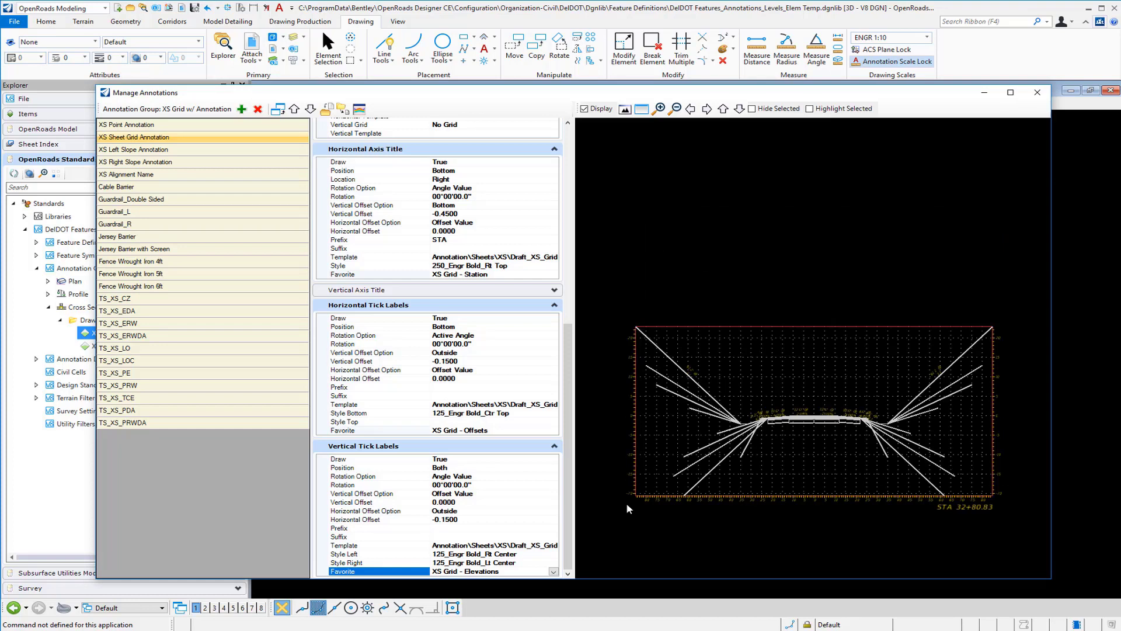
left_click(1038, 93)
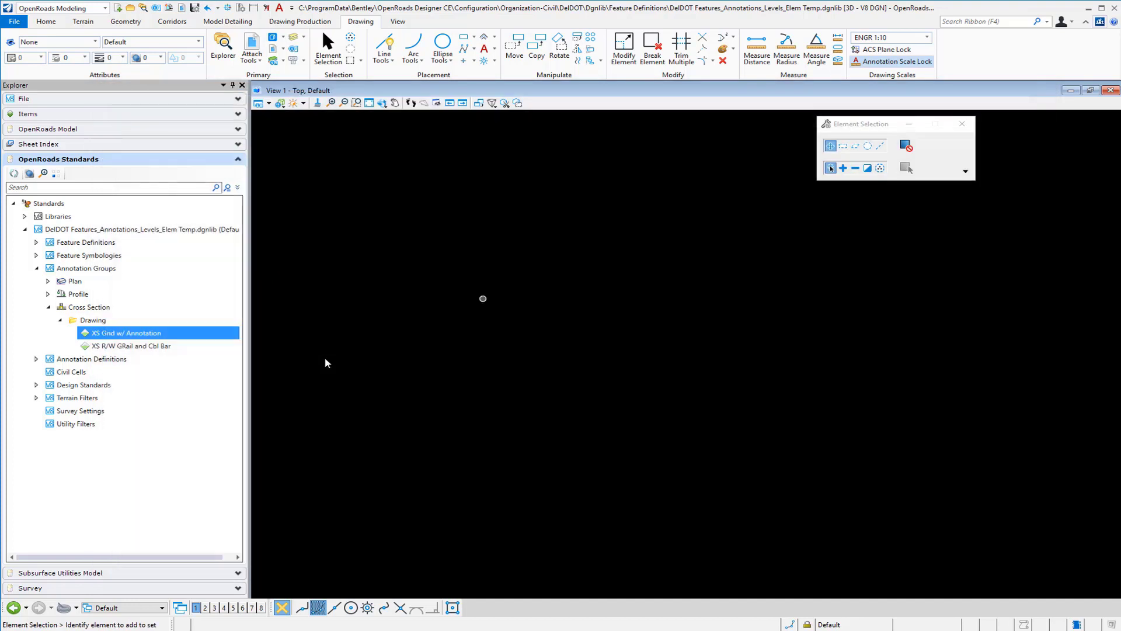
Open the Profile Grid profile drawing annotation group for managing annotations, and enlarge the dialog.
left_click(48, 294)
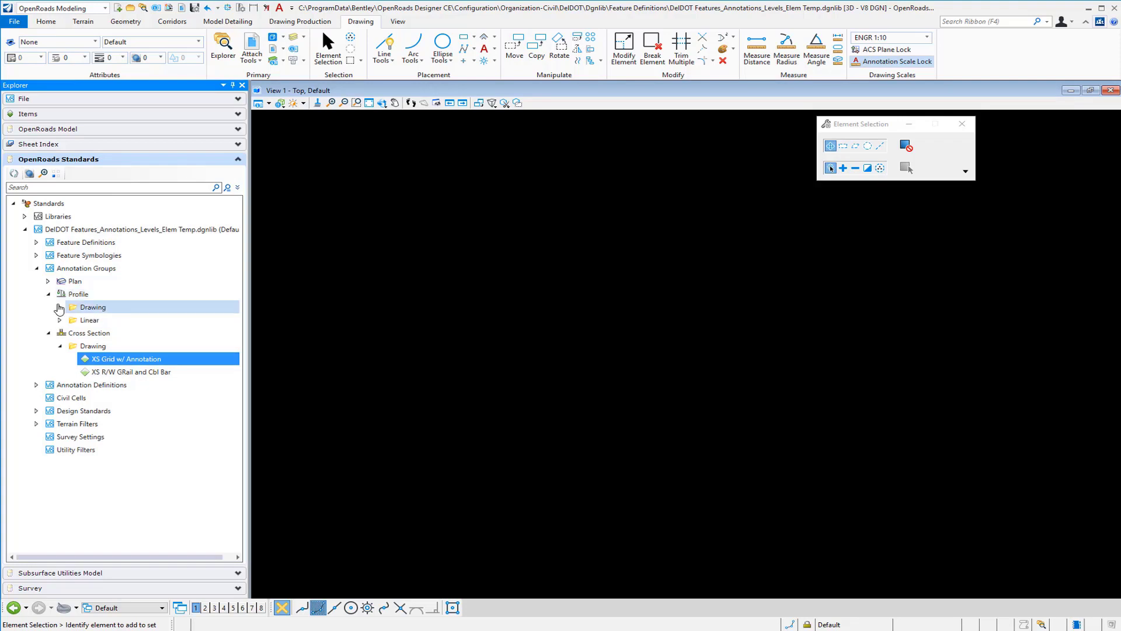
left_click(61, 307)
right_click(109, 320)
left_click(119, 327)
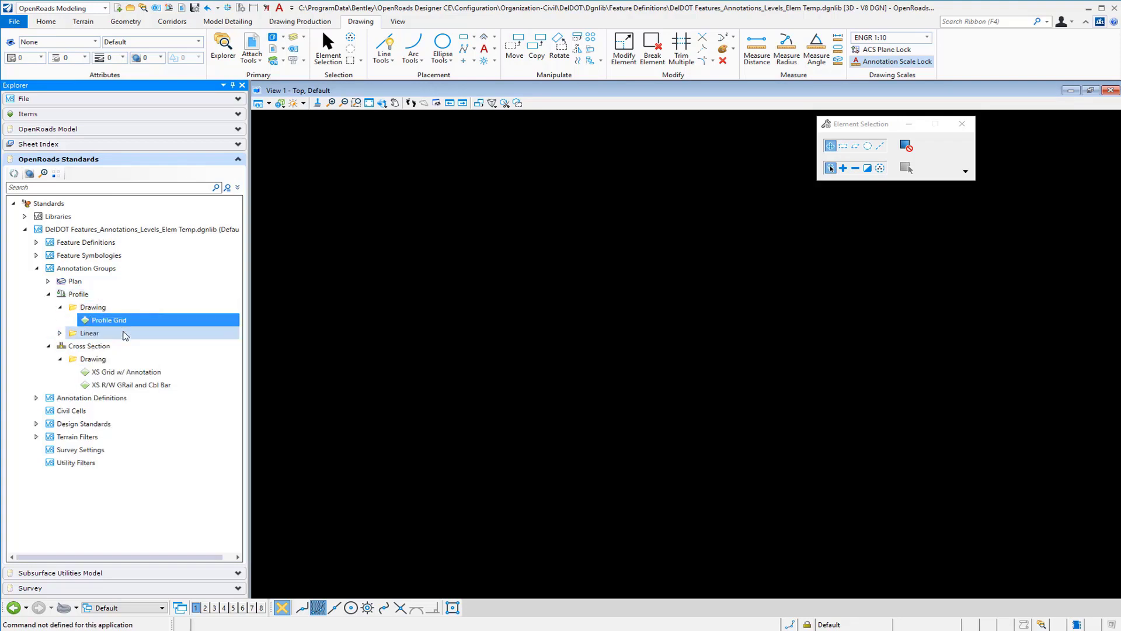
right_click(120, 326)
left_click(151, 328)
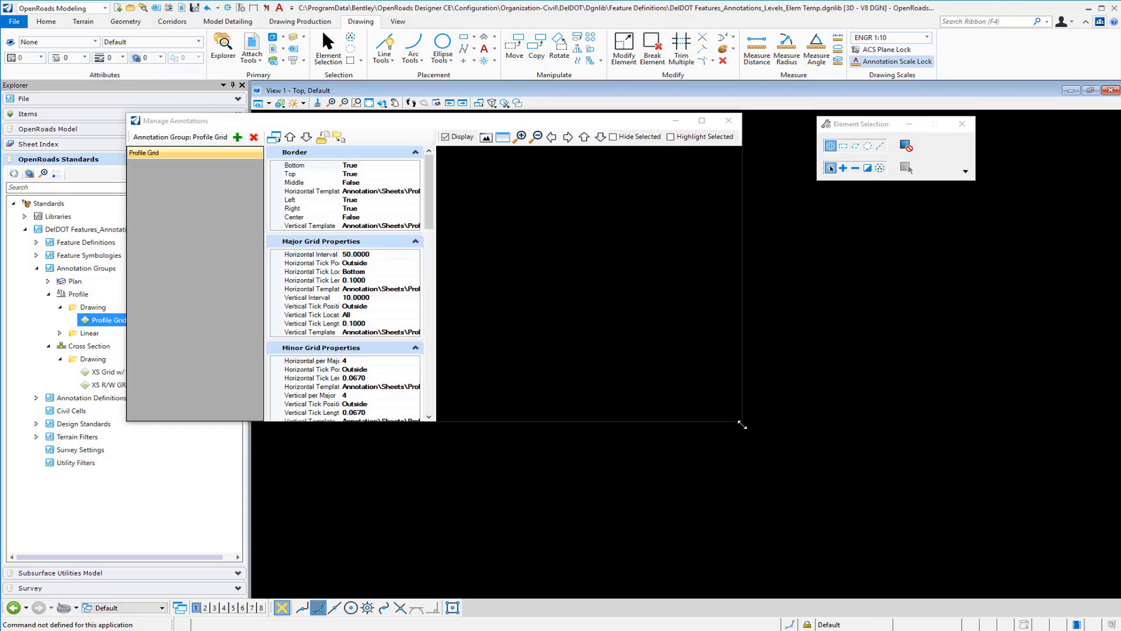
left_click_drag(948, 564, 1077, 573)
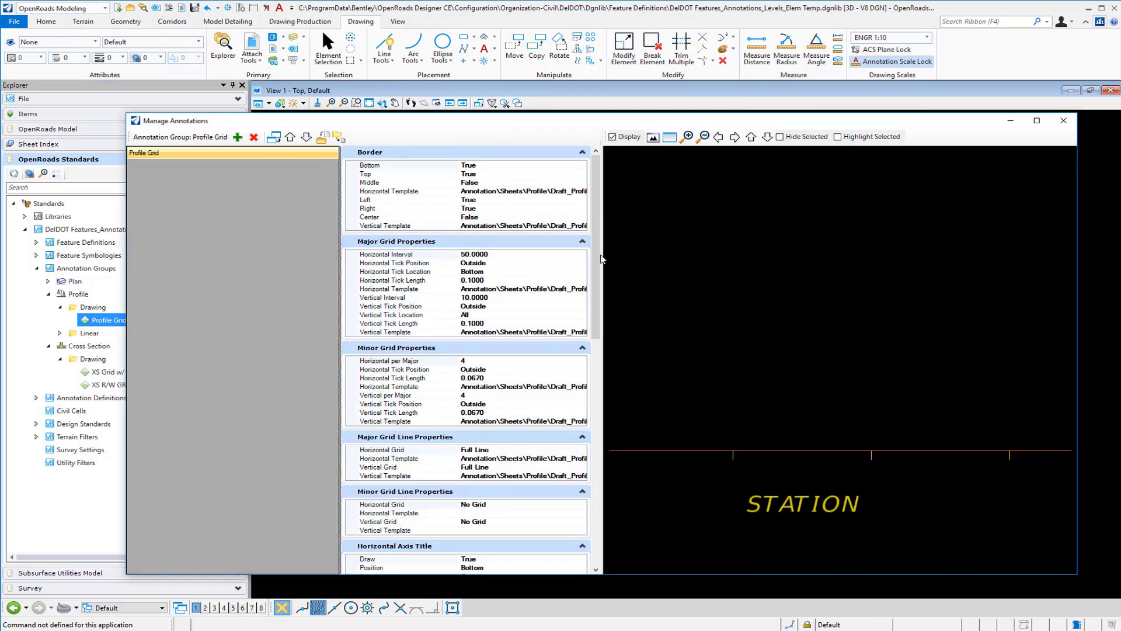
Collapse the profile grid's vertical axis title properties and clear the STATION prefix from the horizontal axis title.
scroll(616, 508, "down", 10)
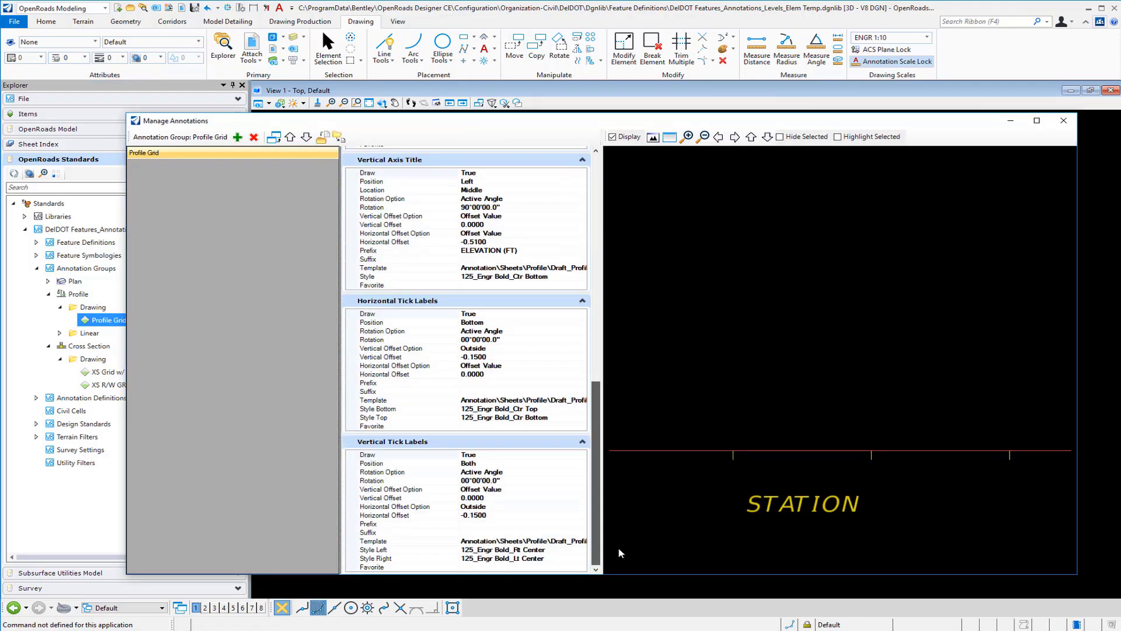
left_click(582, 160)
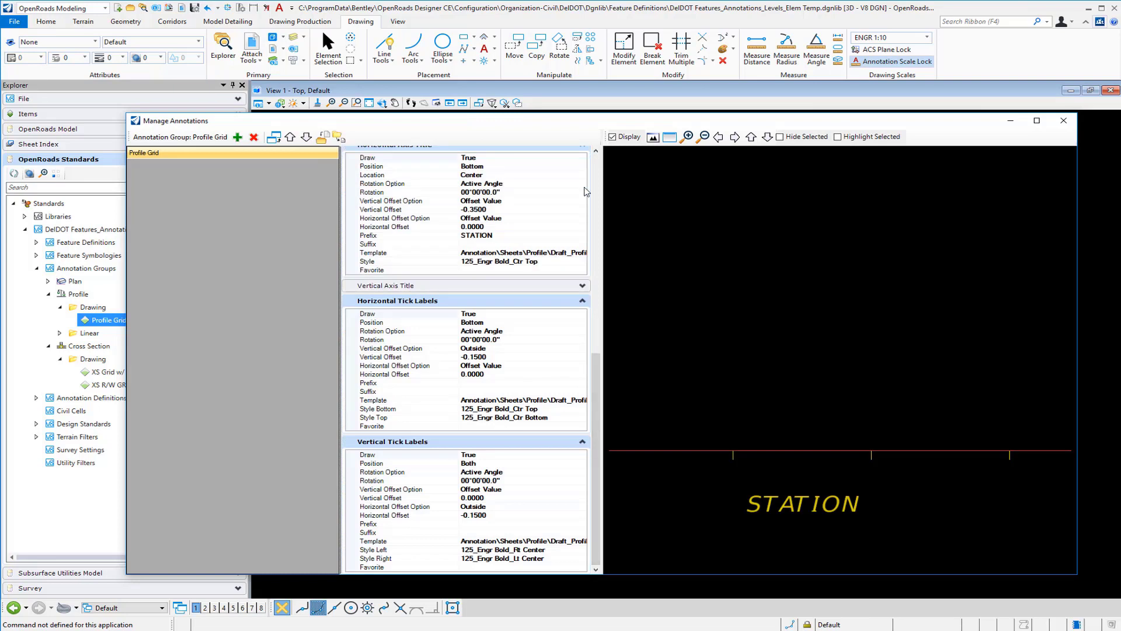
scroll(583, 243, "up", 1)
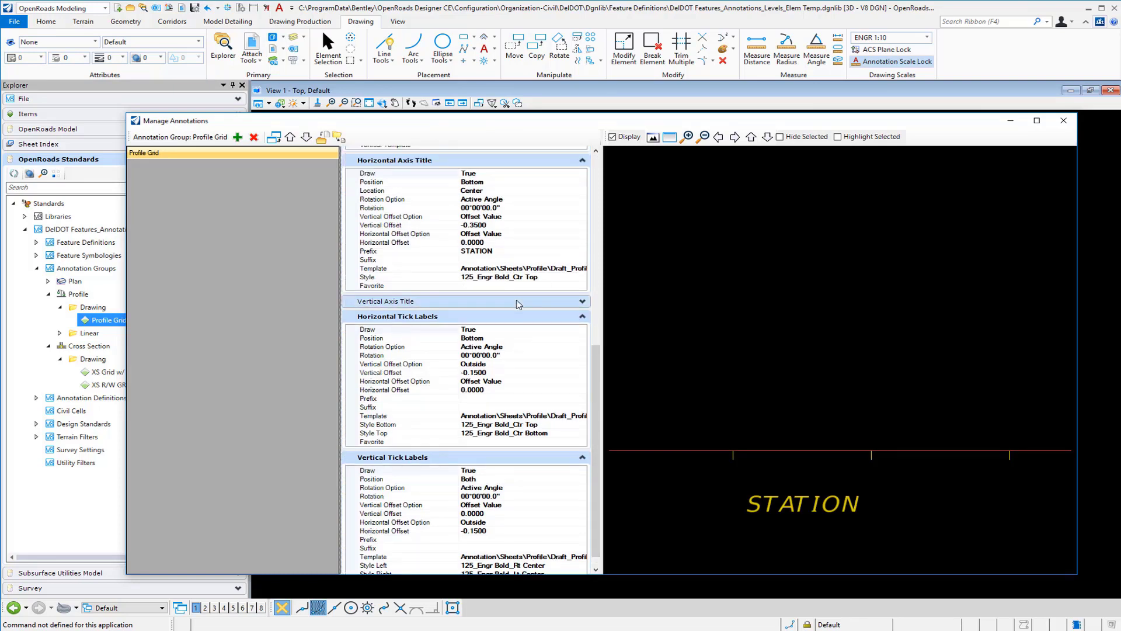
left_click(497, 251)
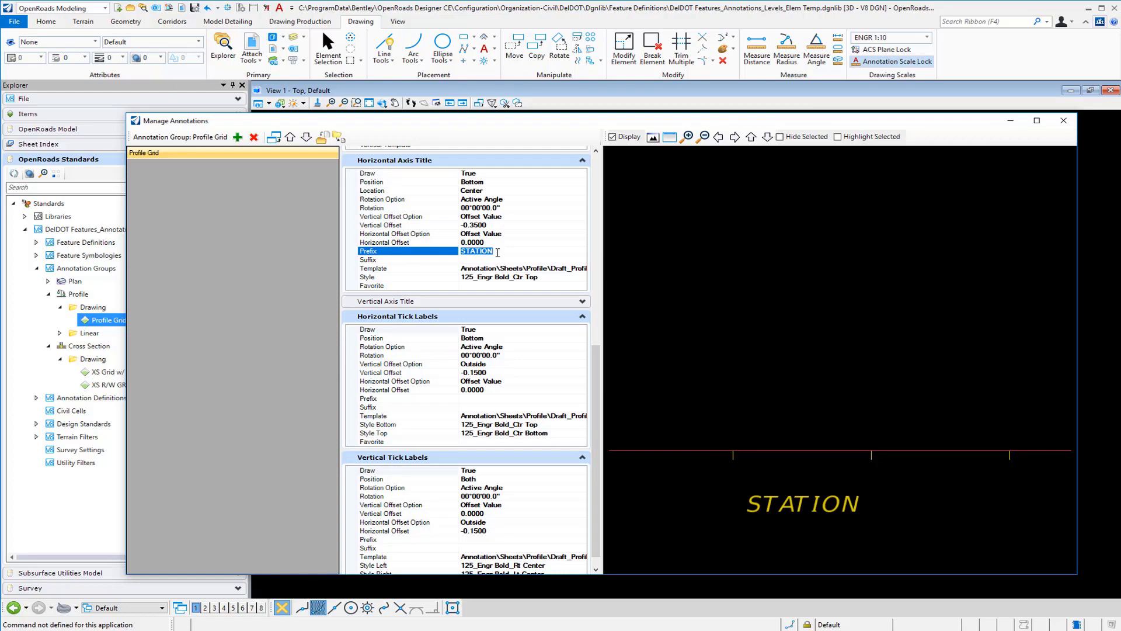
key("BackSpace")
Assign the Profile Grid - Horizontal Title favorite to the profile grid's horizontal axis title.
left_click(551, 286)
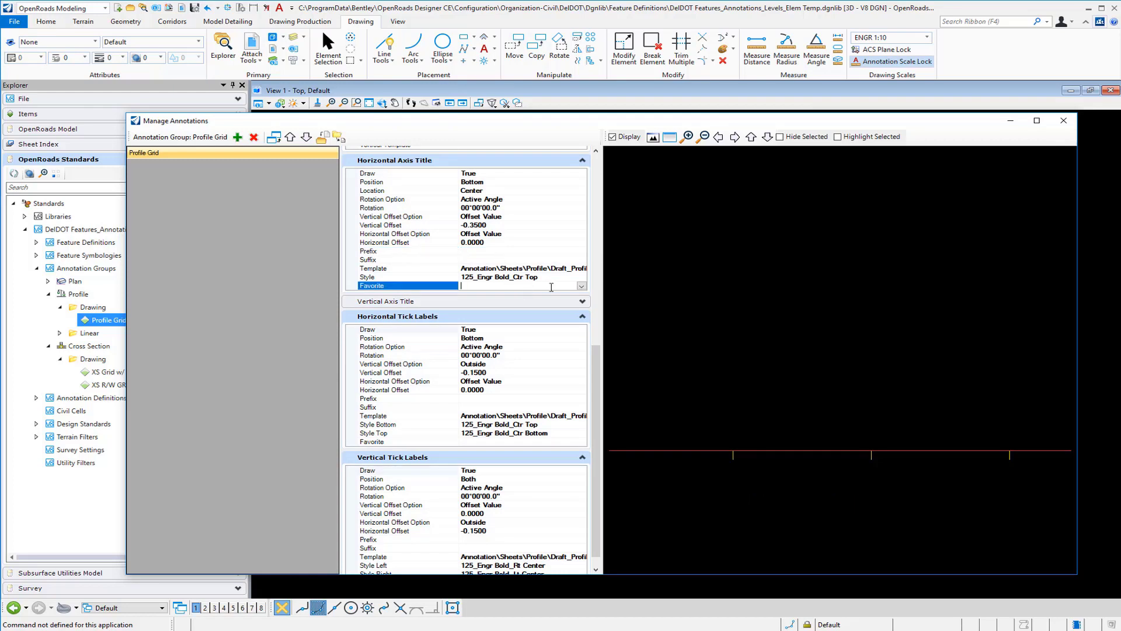
left_click(581, 285)
left_click_drag(582, 315, 583, 375)
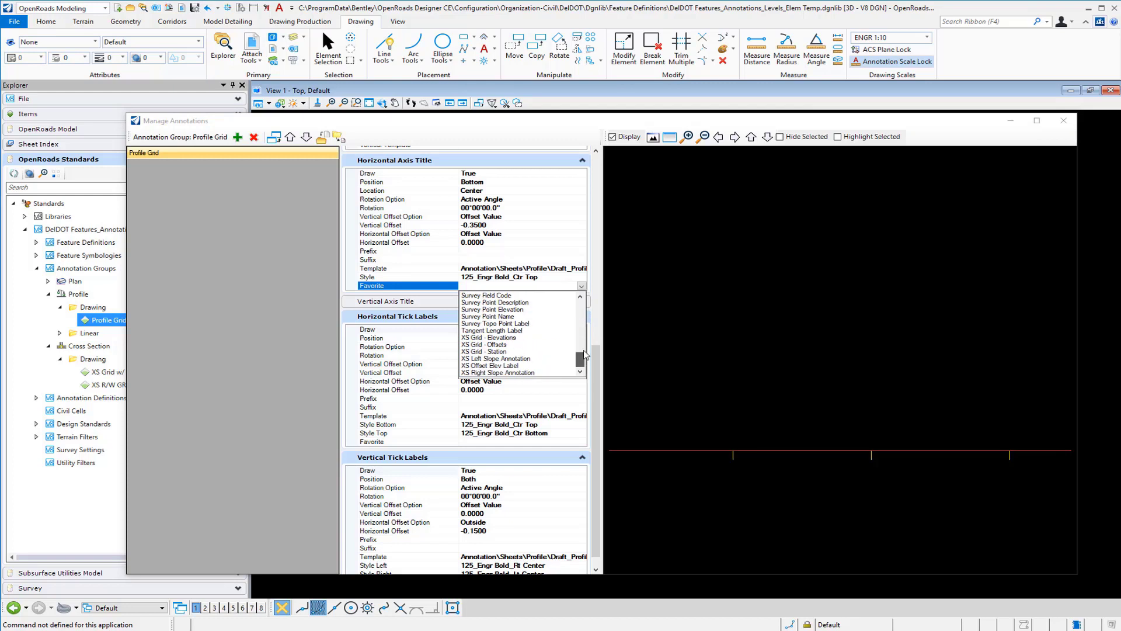
scroll(586, 353, "up", 6)
scroll(589, 341, "up", 3)
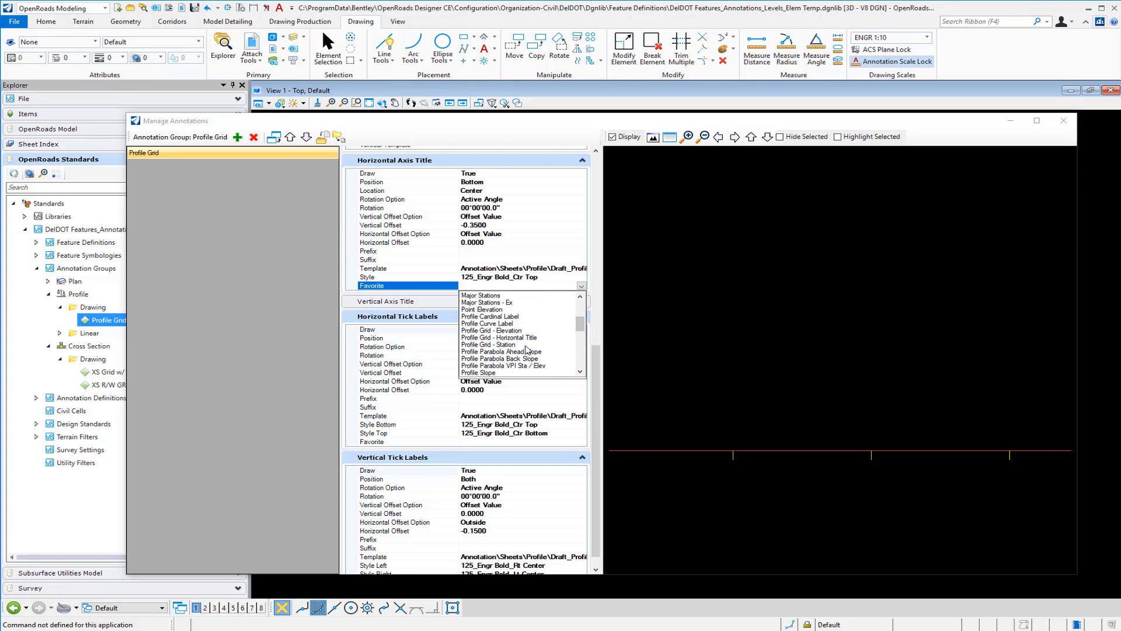
left_click(518, 338)
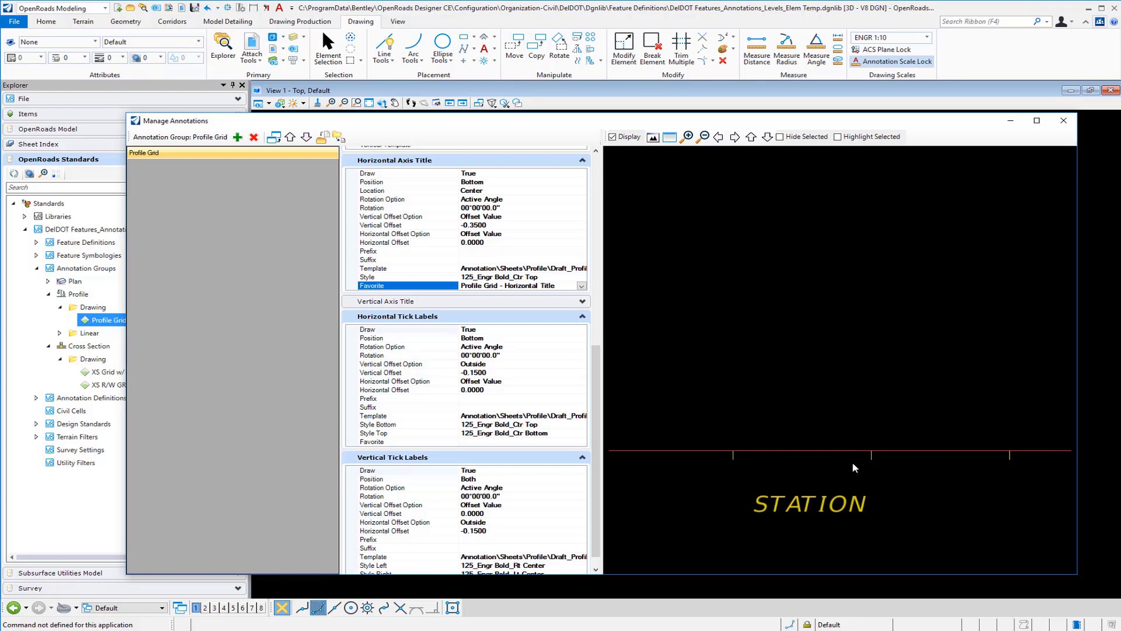
Assign the Profile Grid - Station favorite to the profile grid's horizontal tick labels.
scroll(849, 432, "down", 5)
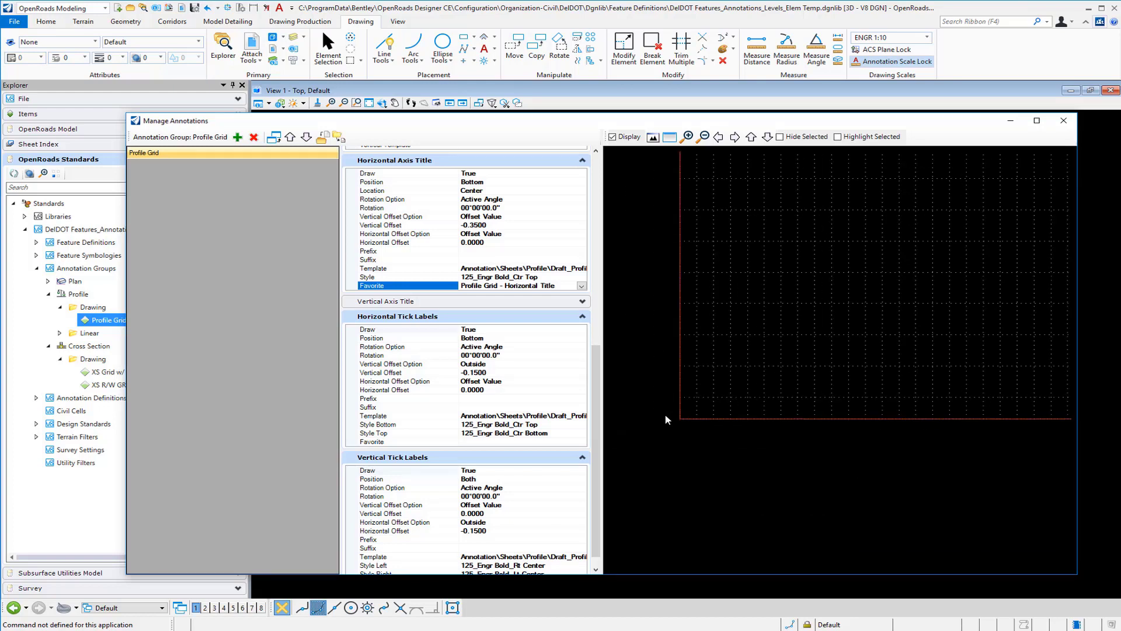
scroll(689, 429, "up", 8)
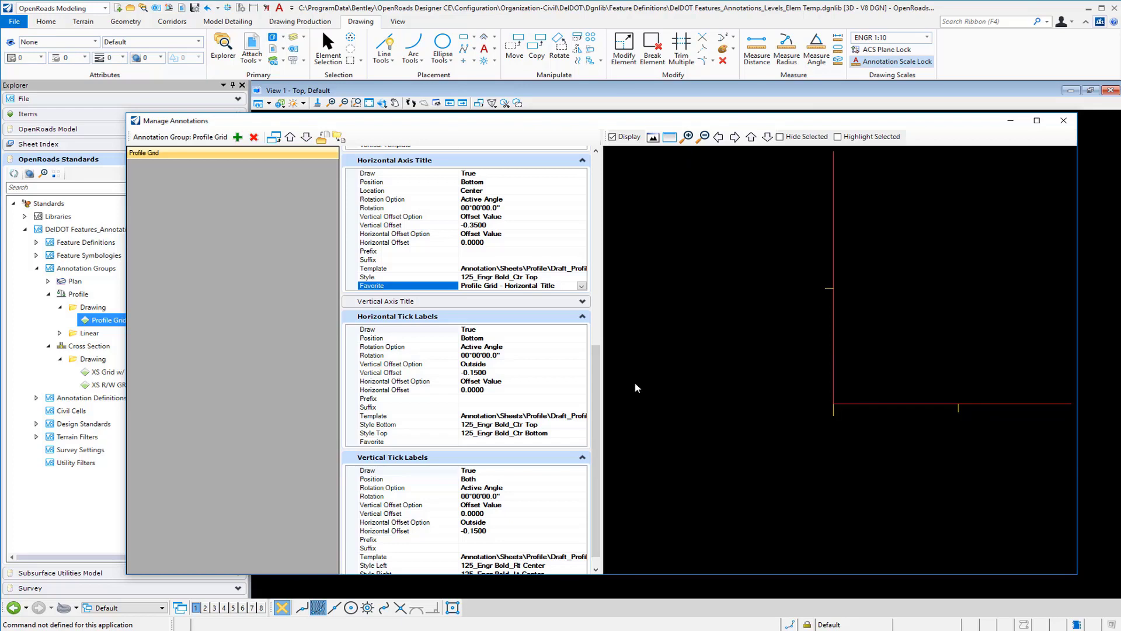
left_click(553, 442)
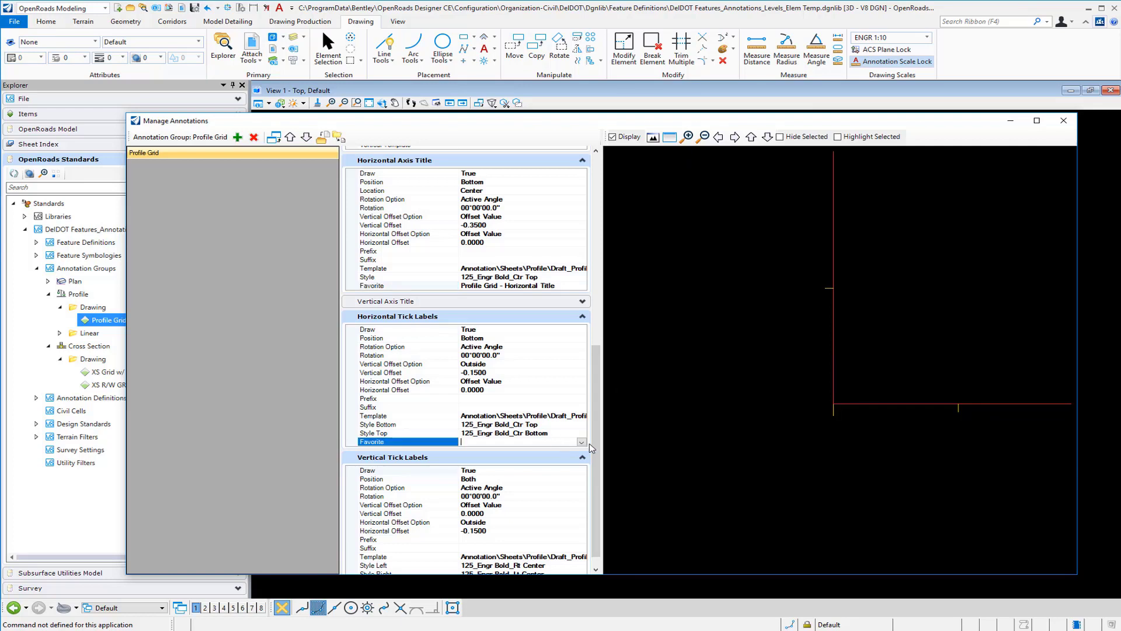
left_click(581, 442)
left_click_drag(582, 463, 588, 483)
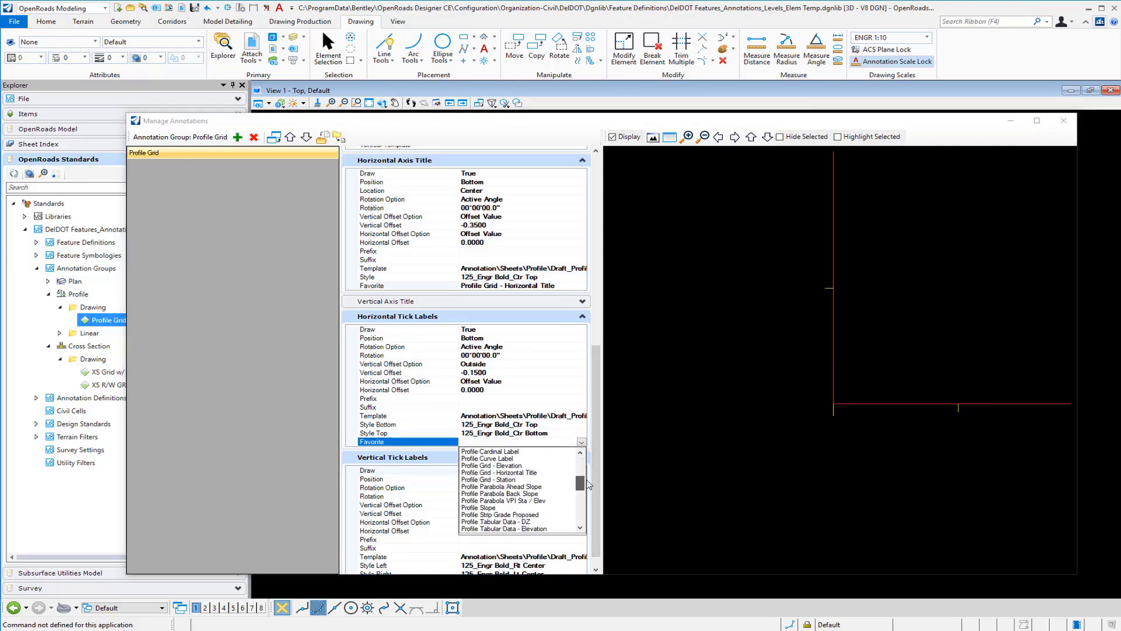
left_click(505, 480)
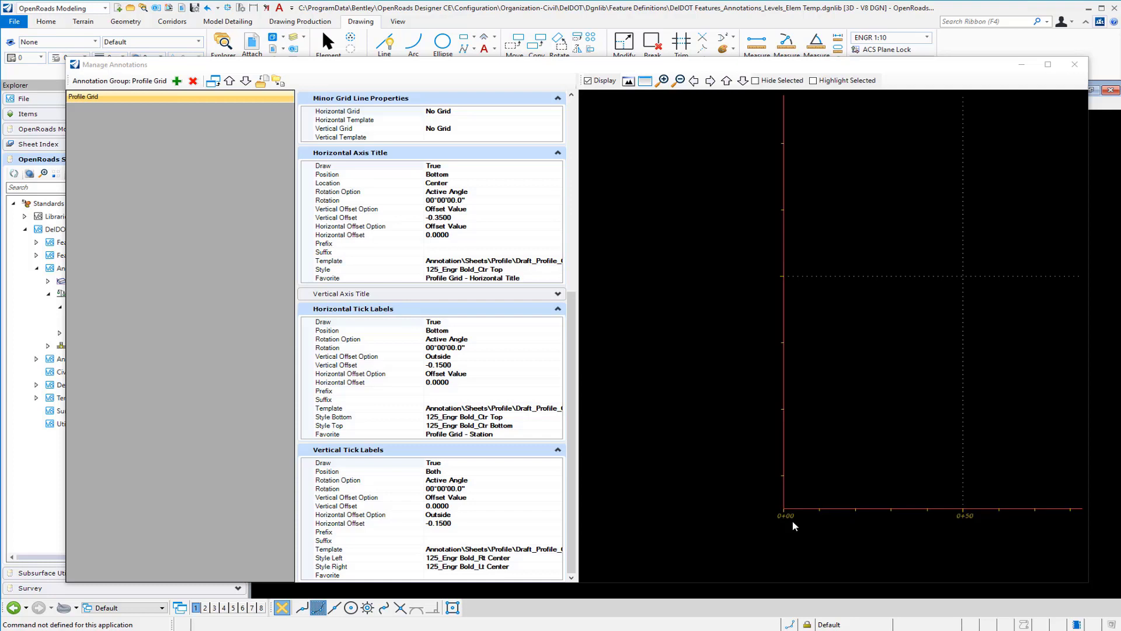
Assign the Profile Grid - Elevation favorite to the profile grid's vertical tick labels and close the annotation manager.
scroll(792, 520, "up", 3)
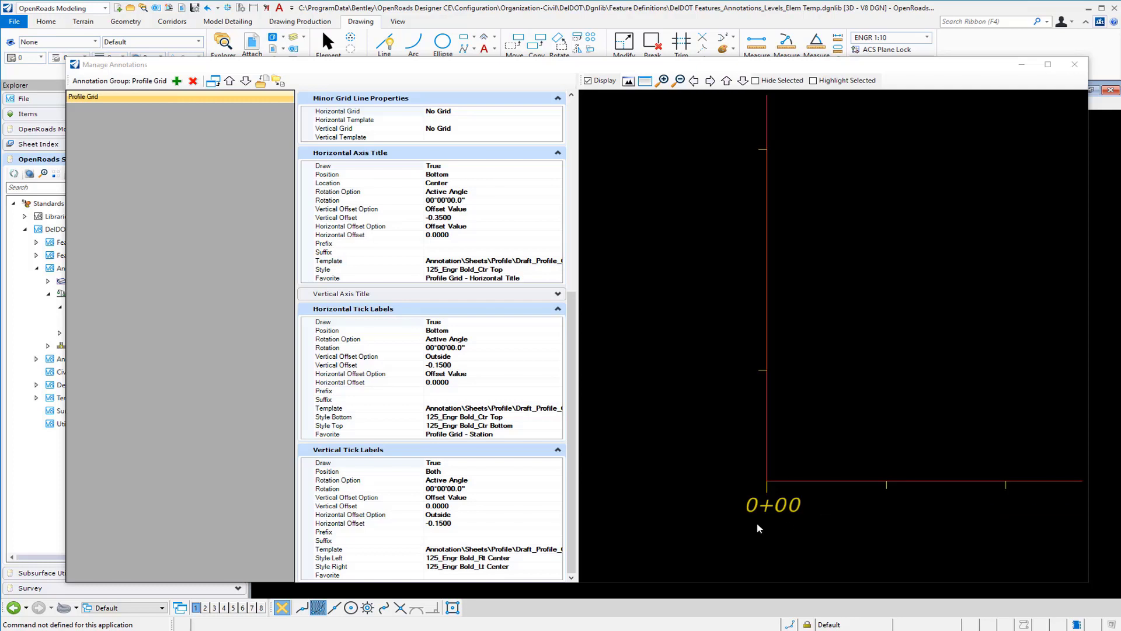
scroll(779, 517, "down", 3)
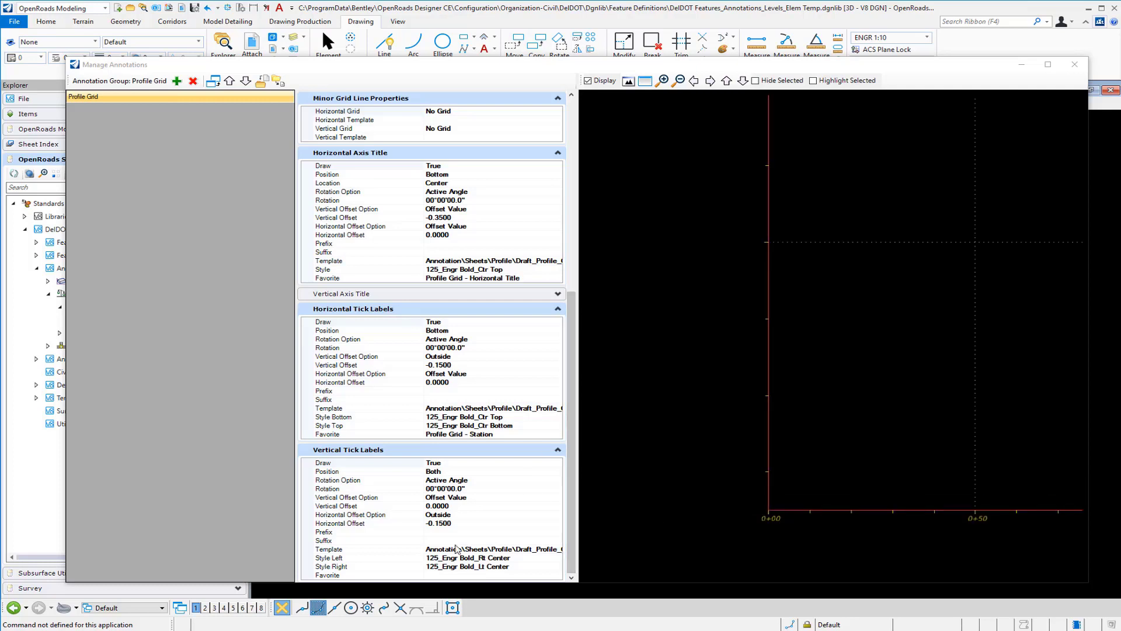
left_click(498, 579)
left_click(557, 575)
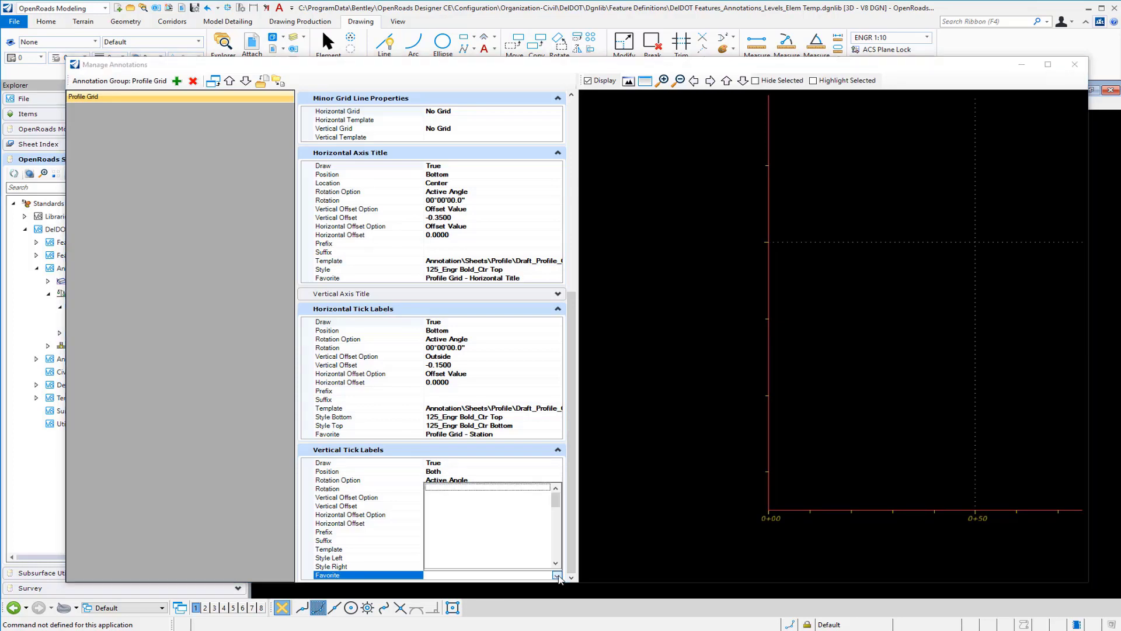
mouse_move(555, 500)
left_mouse_down()
mouse_move(558, 573)
mouse_move(561, 513)
left_mouse_up()
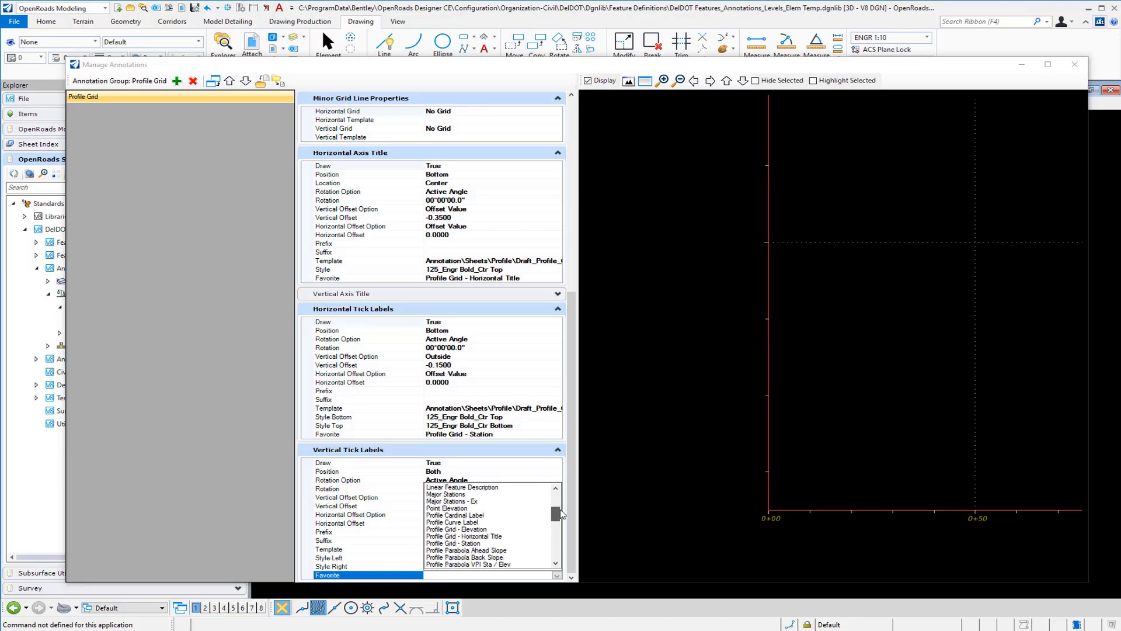
left_click(486, 529)
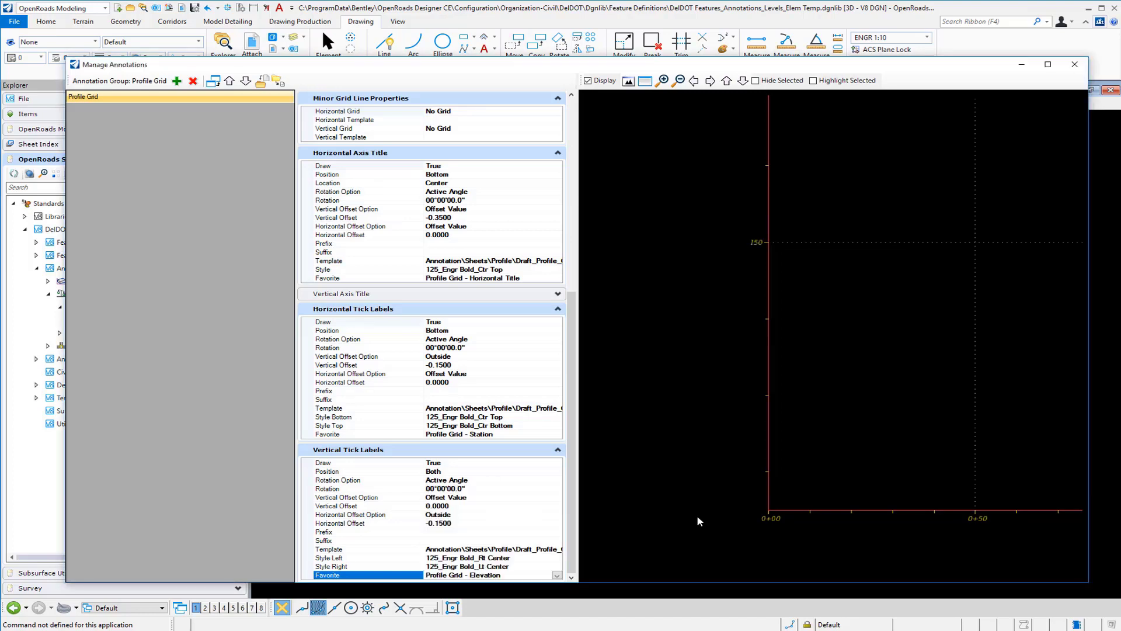
scroll(769, 243, "up", 3)
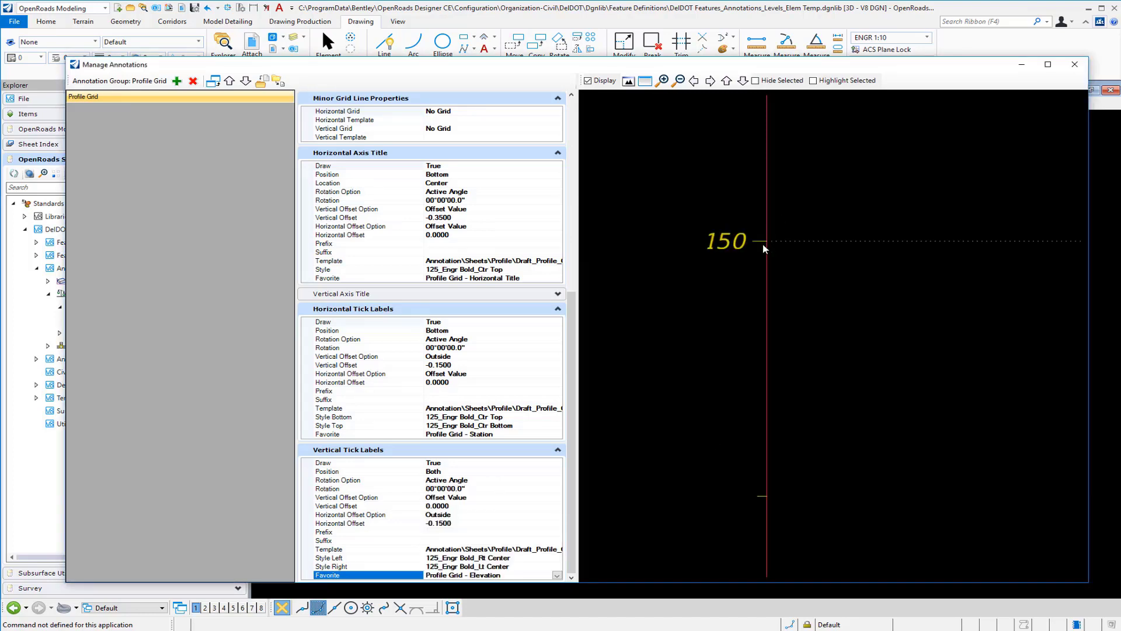
scroll(687, 256, "down", 4)
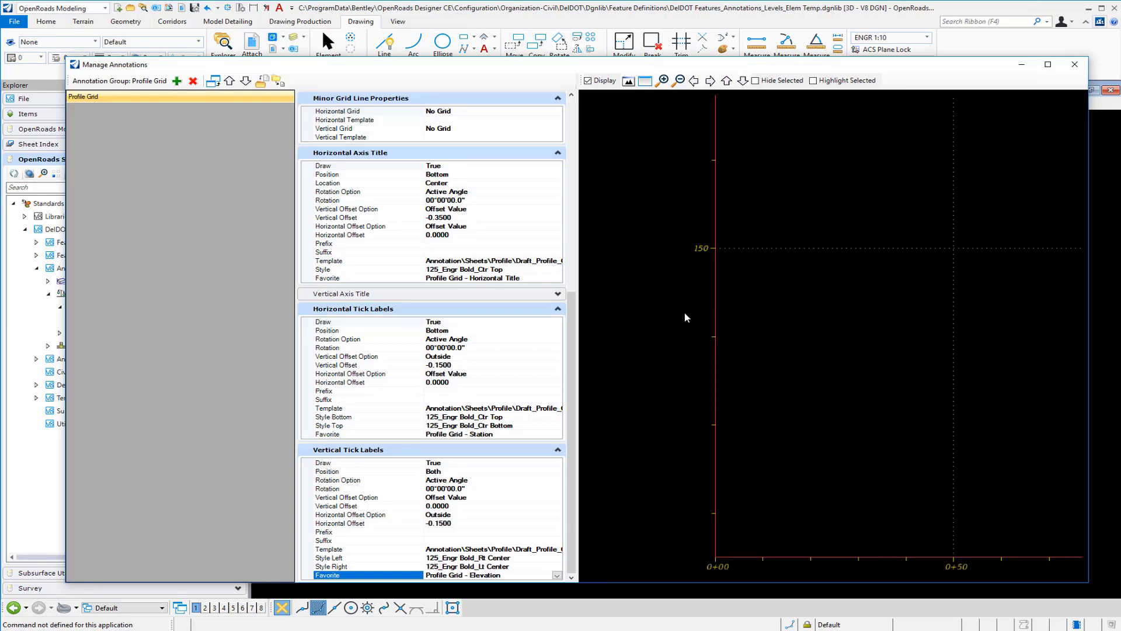
left_click(1074, 66)
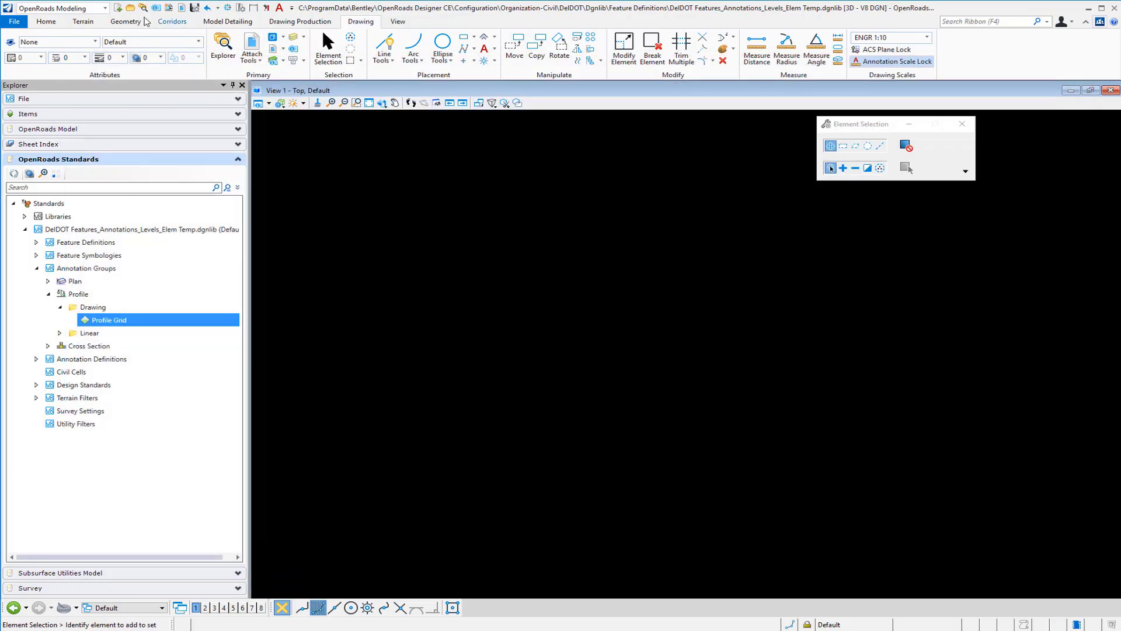
Open Profile Only 30 Scale.dgnlib from the Sheet Seeds folder of the DelDOT Dgnlib directory.
left_click(130, 7)
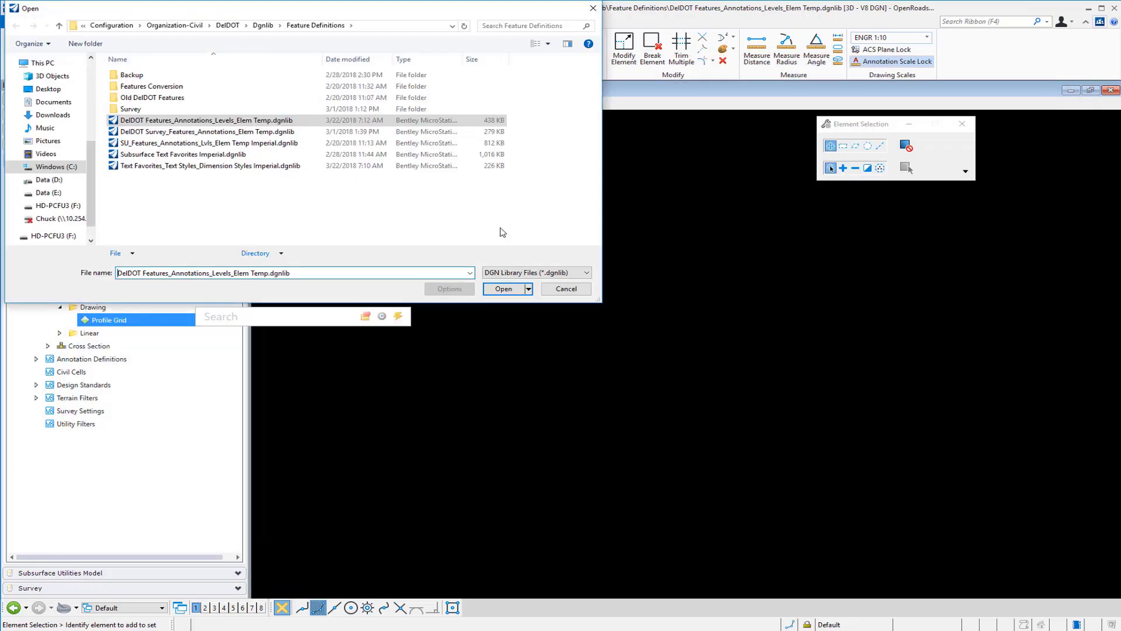
left_click(263, 25)
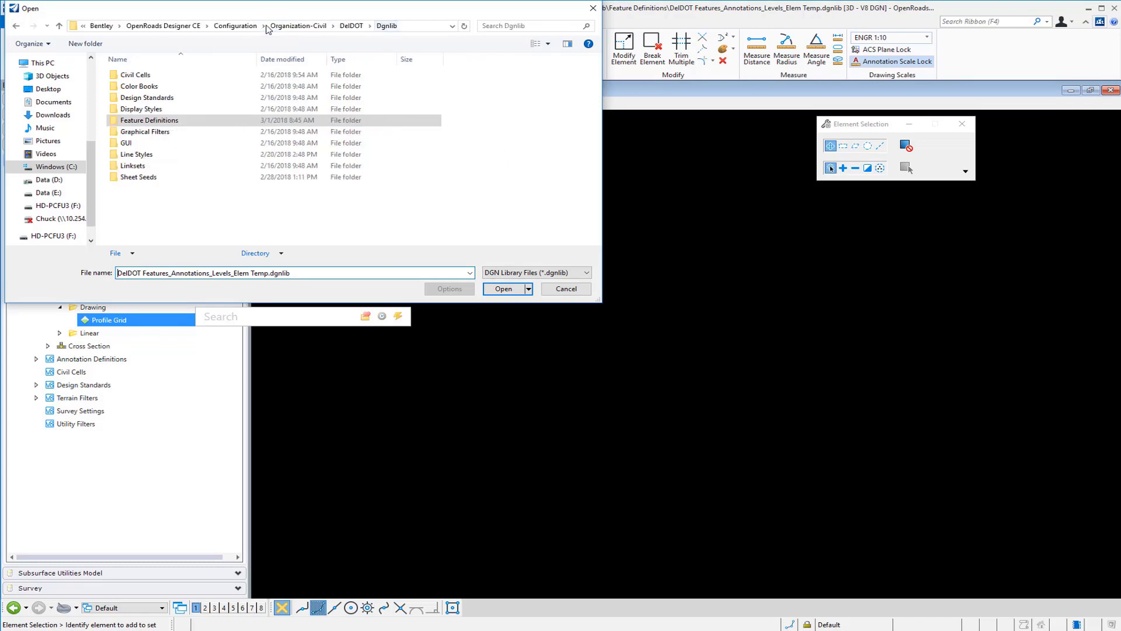
double_click(138, 177)
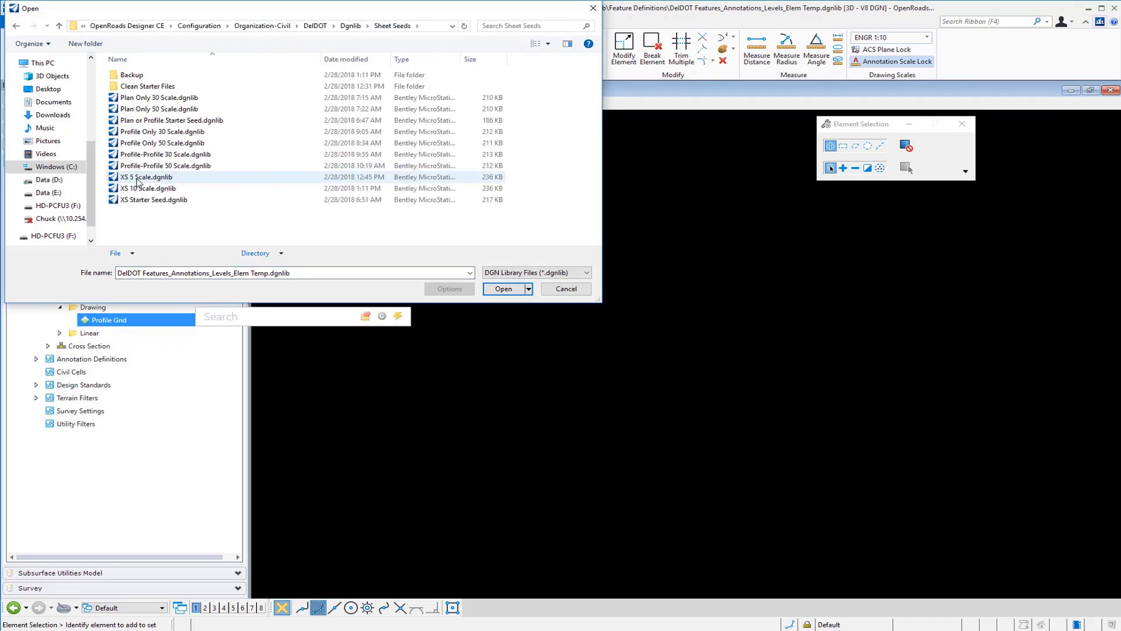
left_click(175, 132)
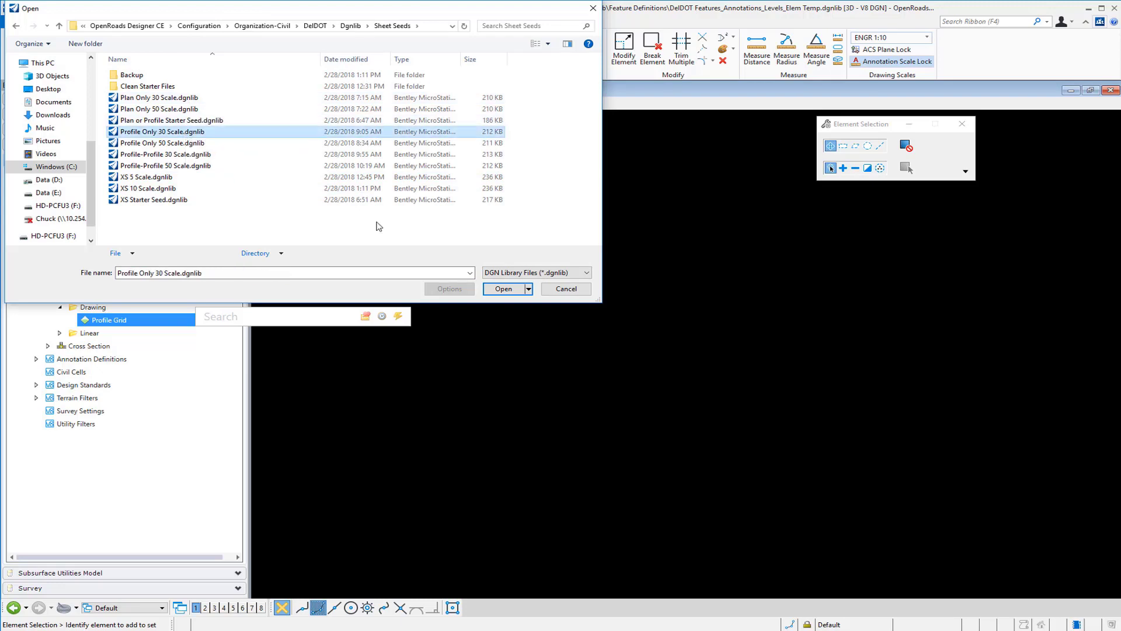
left_click(504, 288)
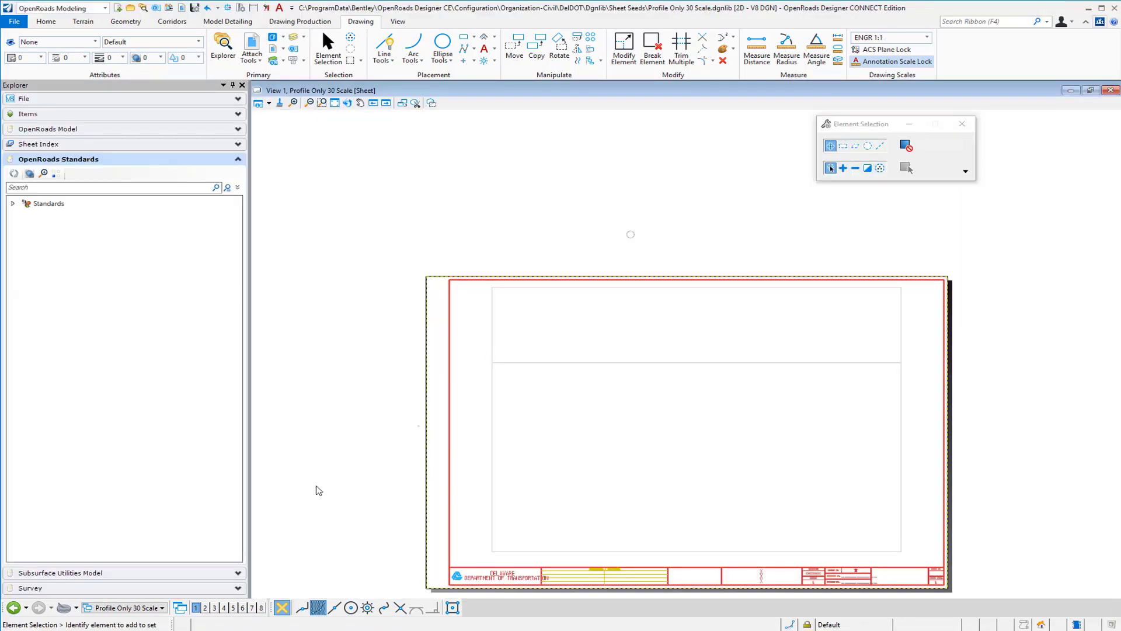
Switch to Multi-Model Views and expand the standards of Profile Only 30 Scale.dgnlib.
left_click(131, 610)
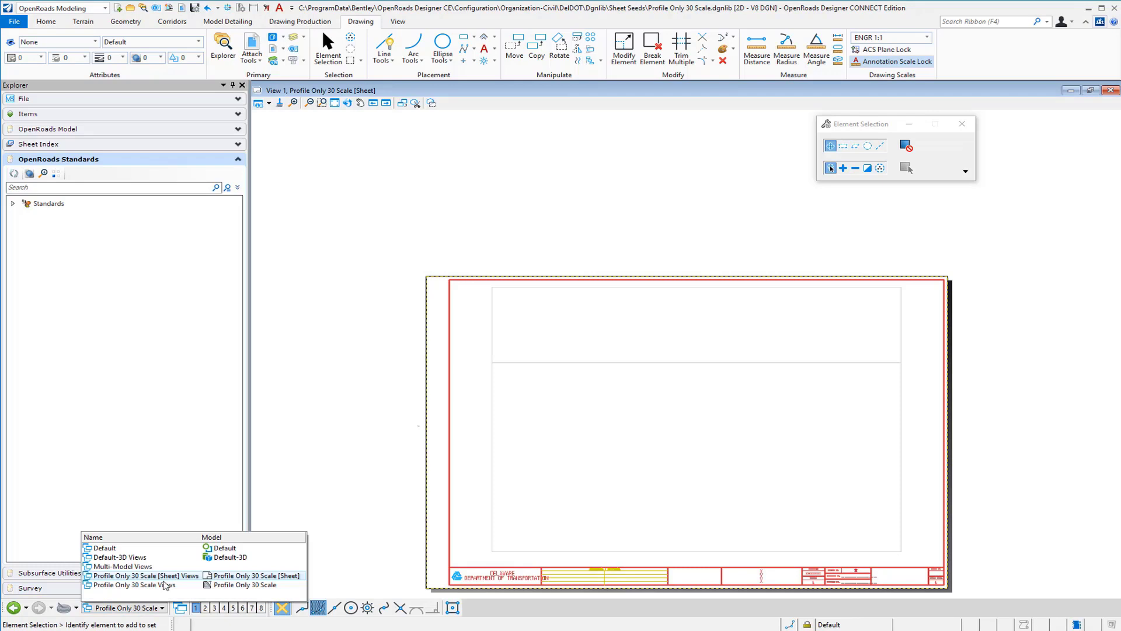
left_click(149, 566)
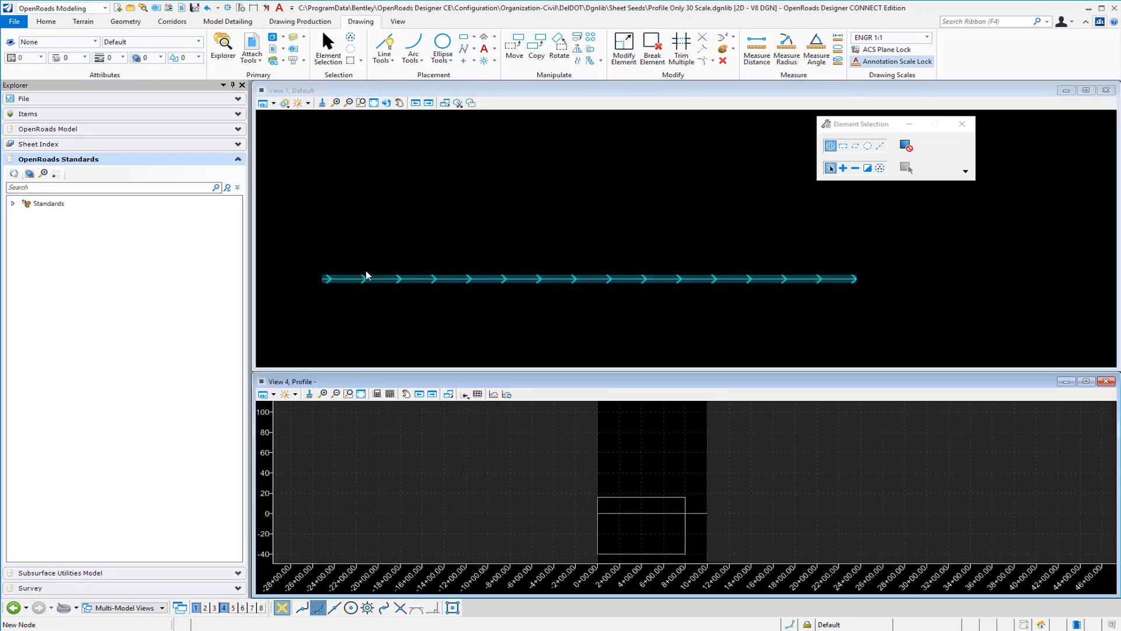
left_click(13, 203)
left_click(24, 230)
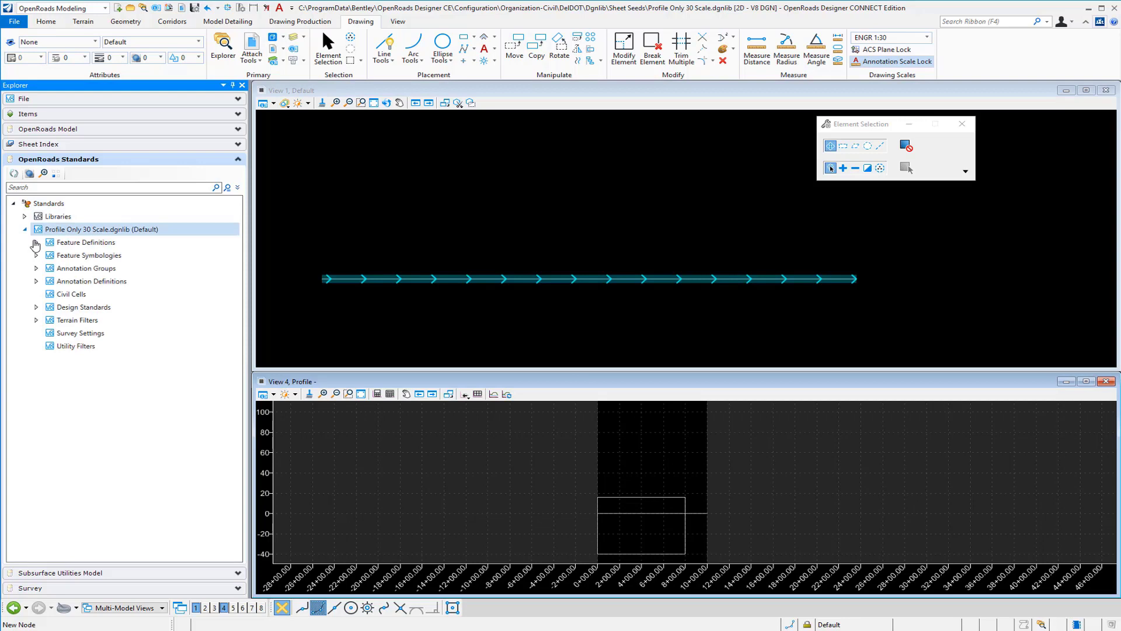
Delete the Profile Grid annotation definition from the file's profile drawing annotation definitions.
left_click(36, 281)
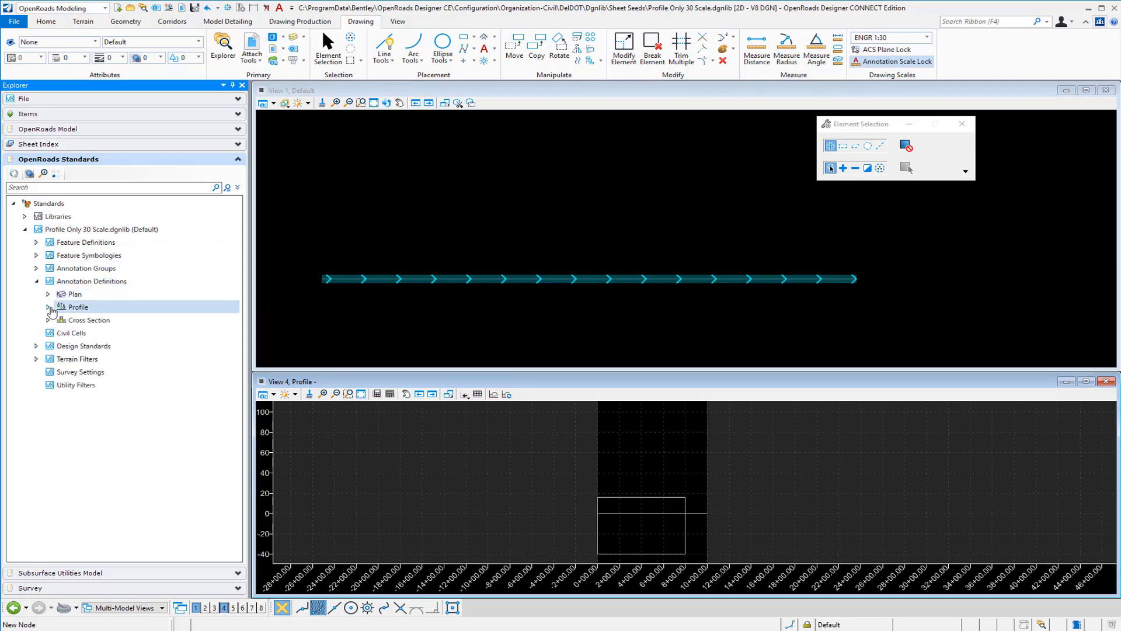
left_click(48, 307)
left_click(60, 320)
left_click(106, 333)
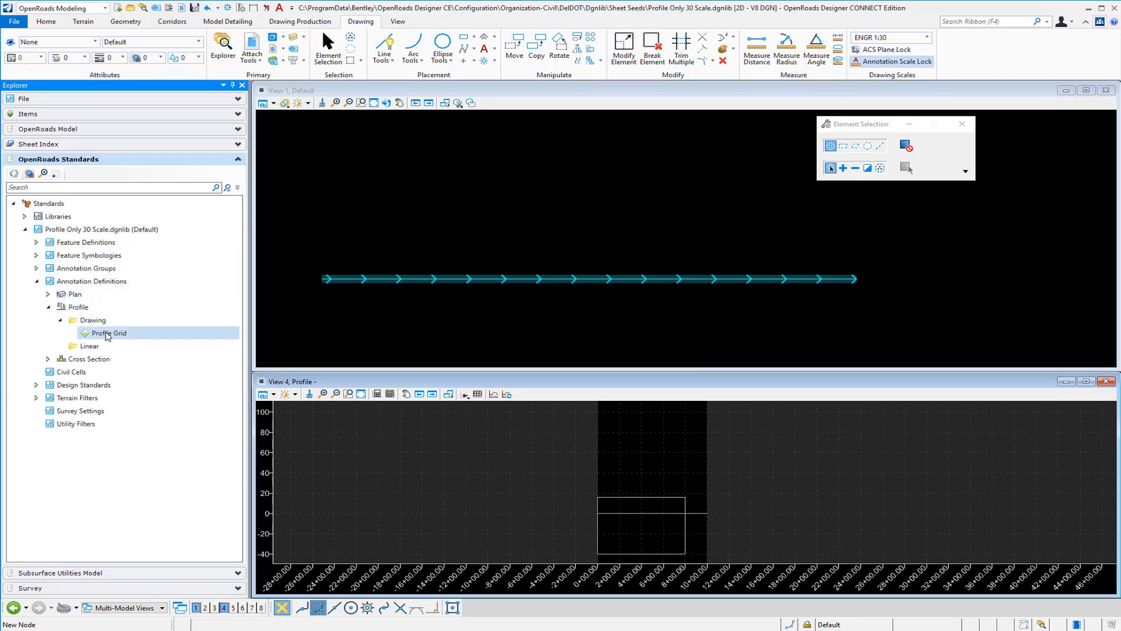
right_click(107, 334)
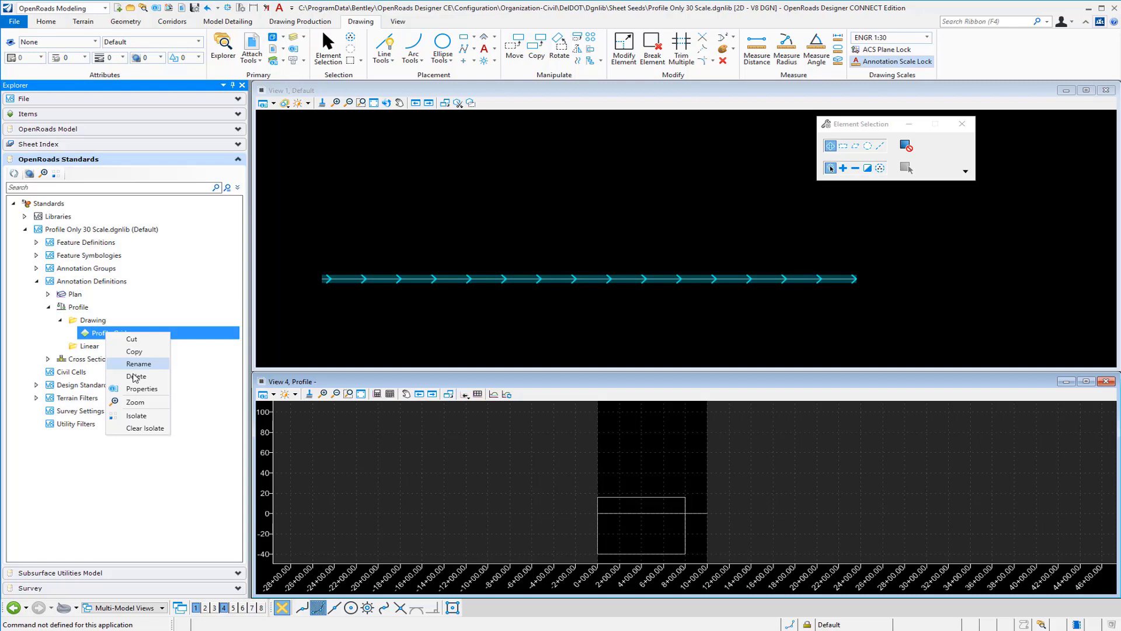
left_click(136, 378)
Expand the Plan and Cross Section annotation definitions to check them for leftover entries.
left_click(59, 320)
left_click(48, 294)
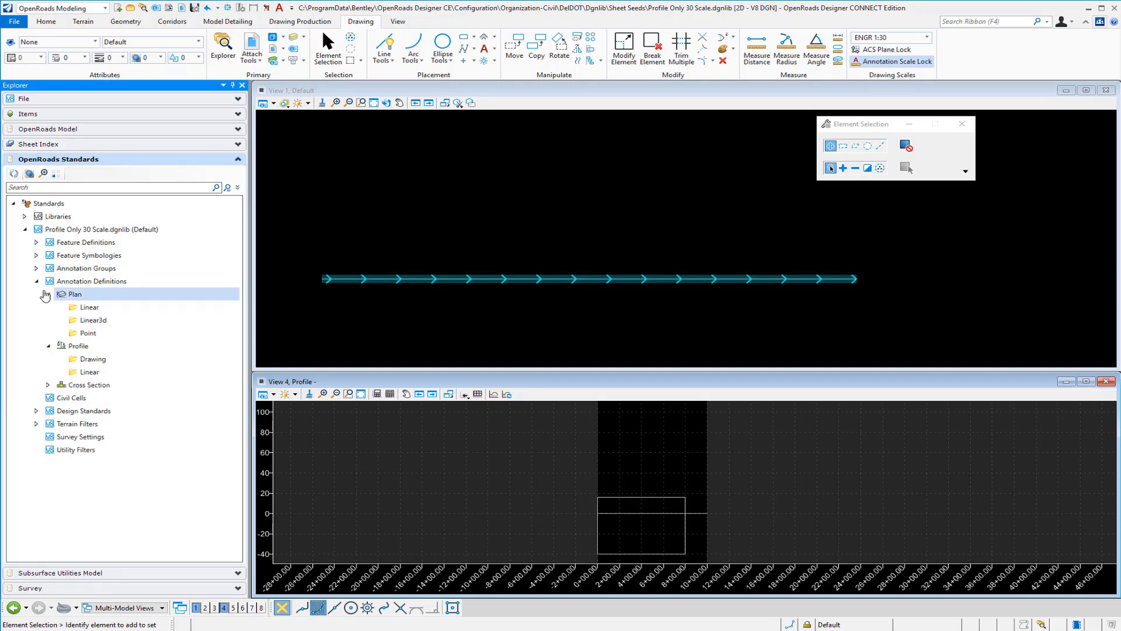
left_click(48, 385)
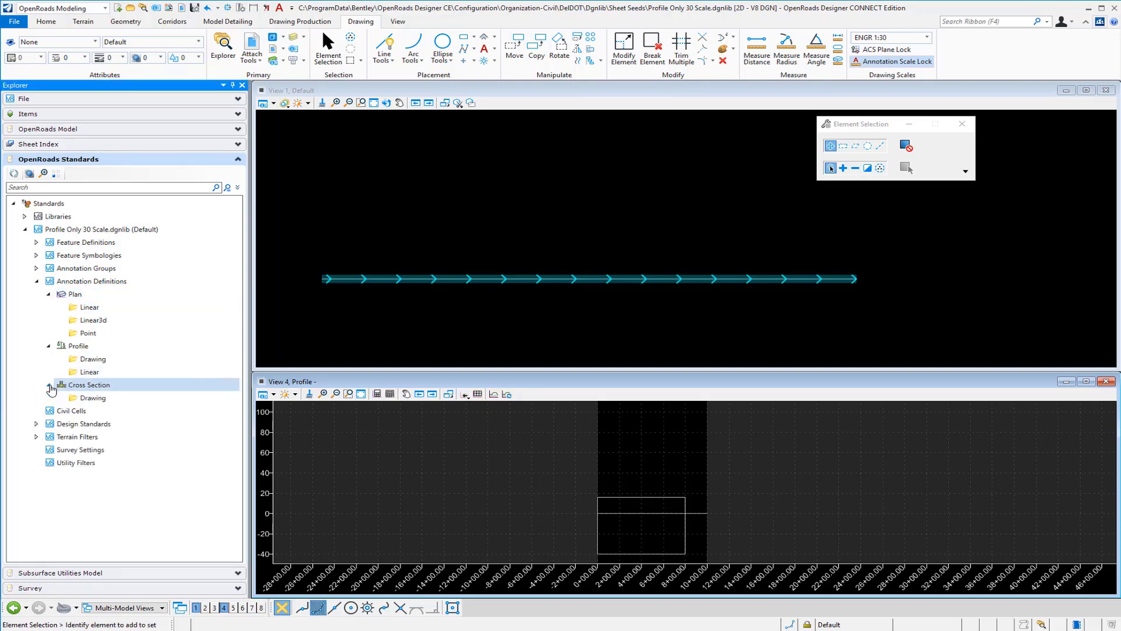
Delete the Profile Grid annotation group from the file's profile drawing annotation groups.
left_click(36, 268)
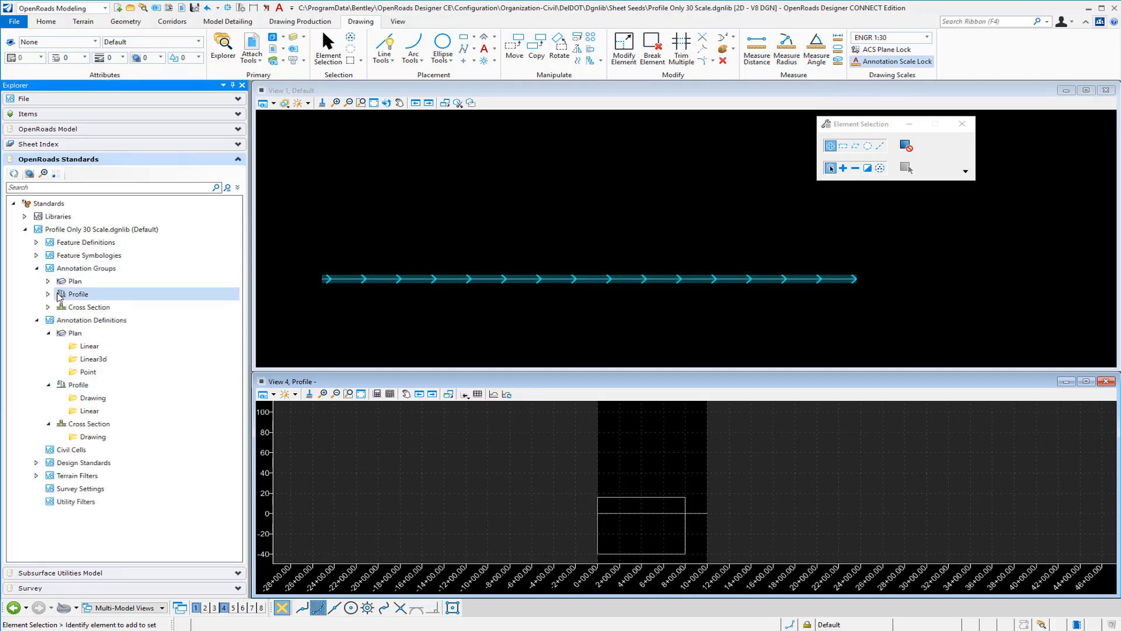
left_click(48, 294)
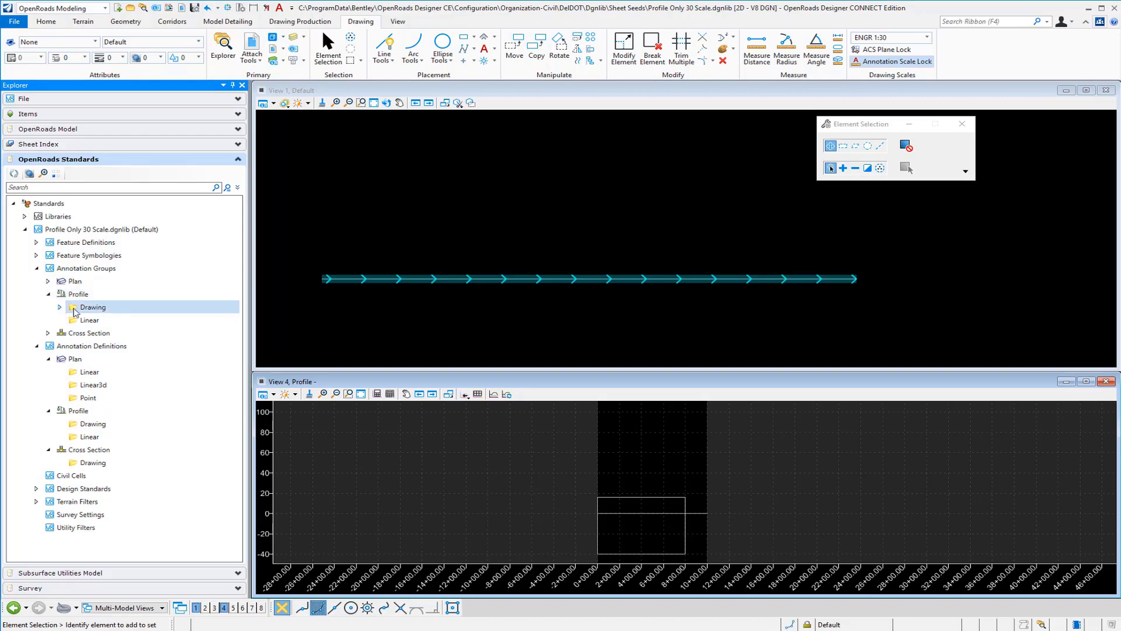
left_click(59, 307)
right_click(127, 321)
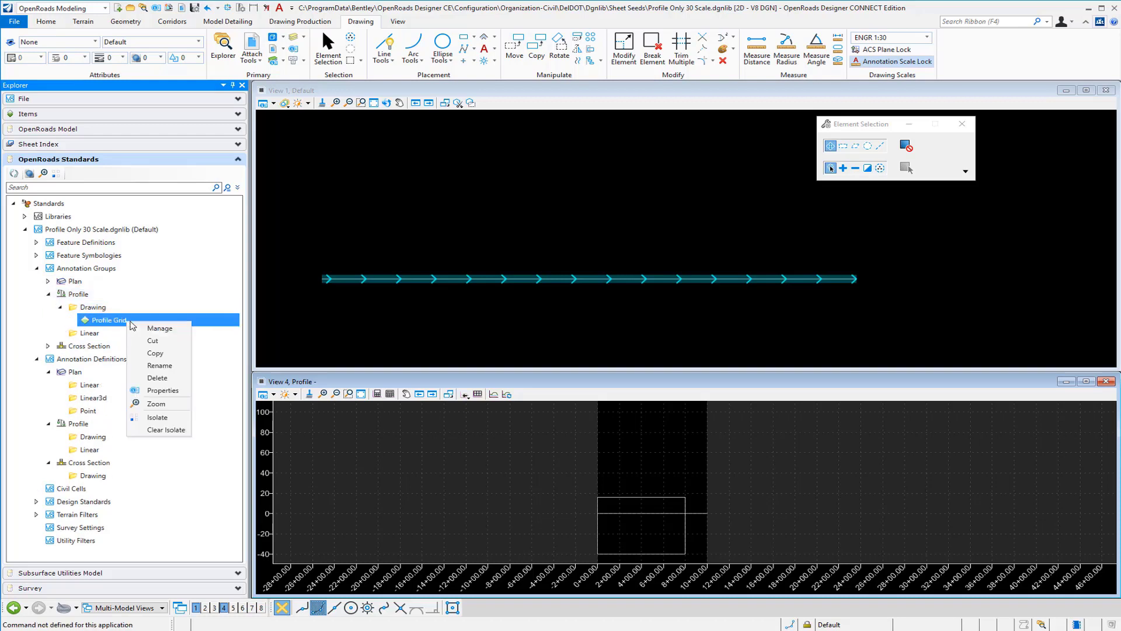
left_click(157, 377)
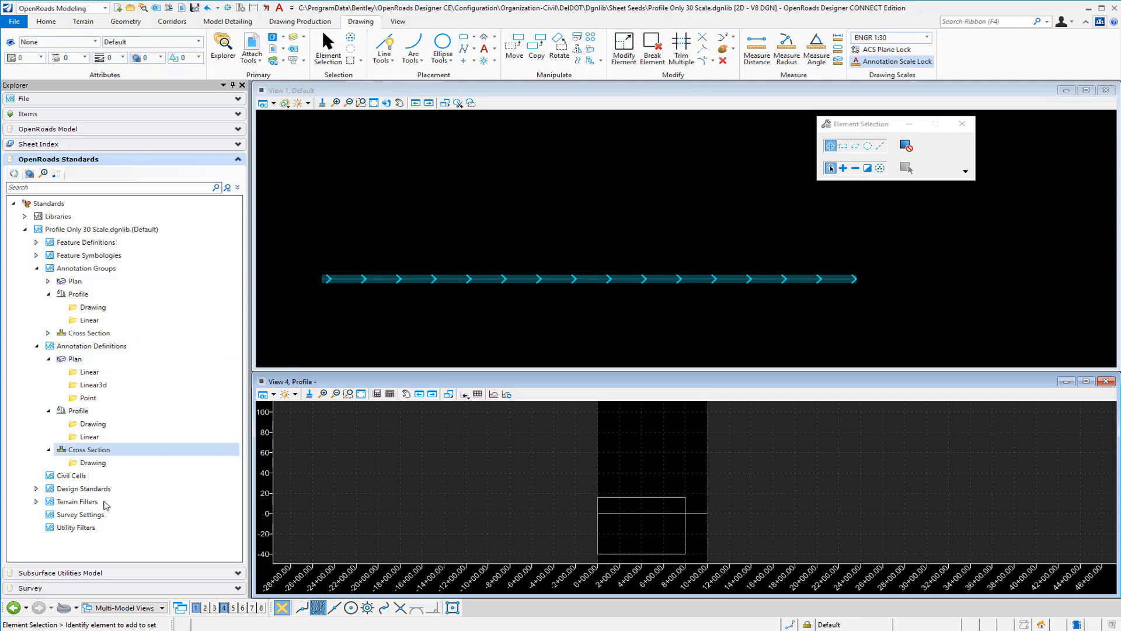
left_click(96, 273)
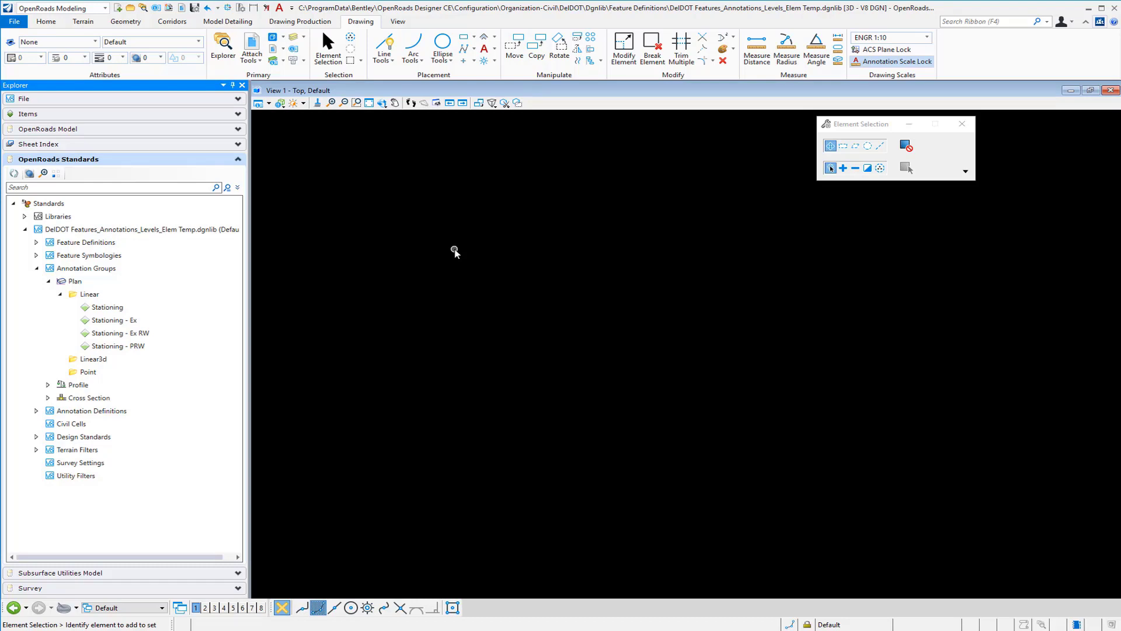
Set the drawing scale to 1:50 and open the CL 100 Ft Major Ticks plan linear annotation group for managing annotations.
right_click(125, 311)
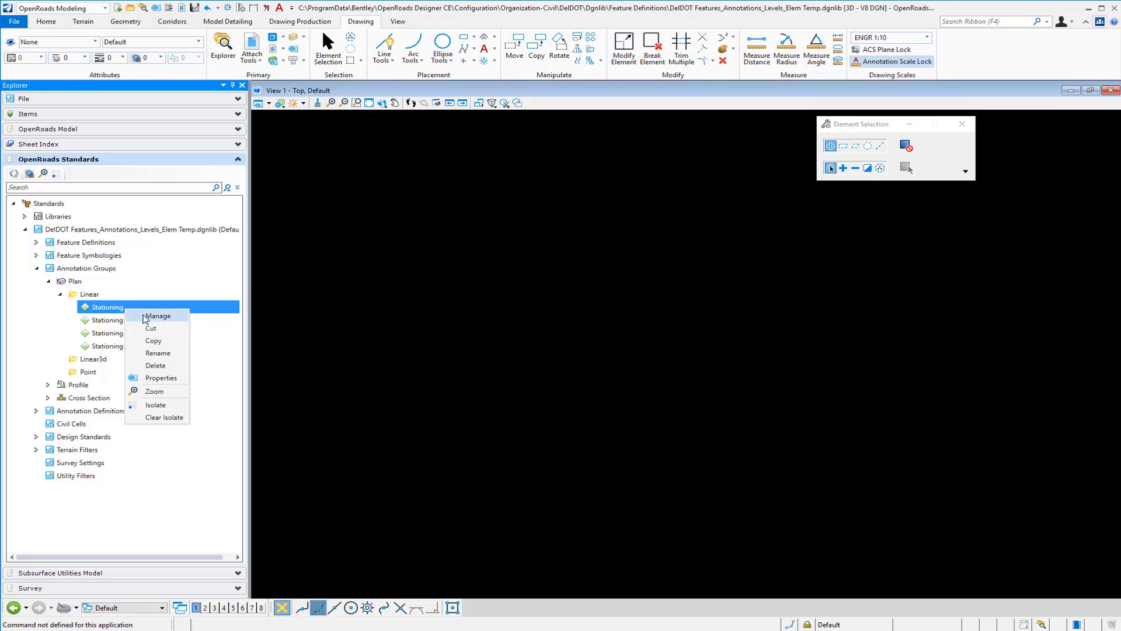
left_click(925, 37)
left_click(899, 111)
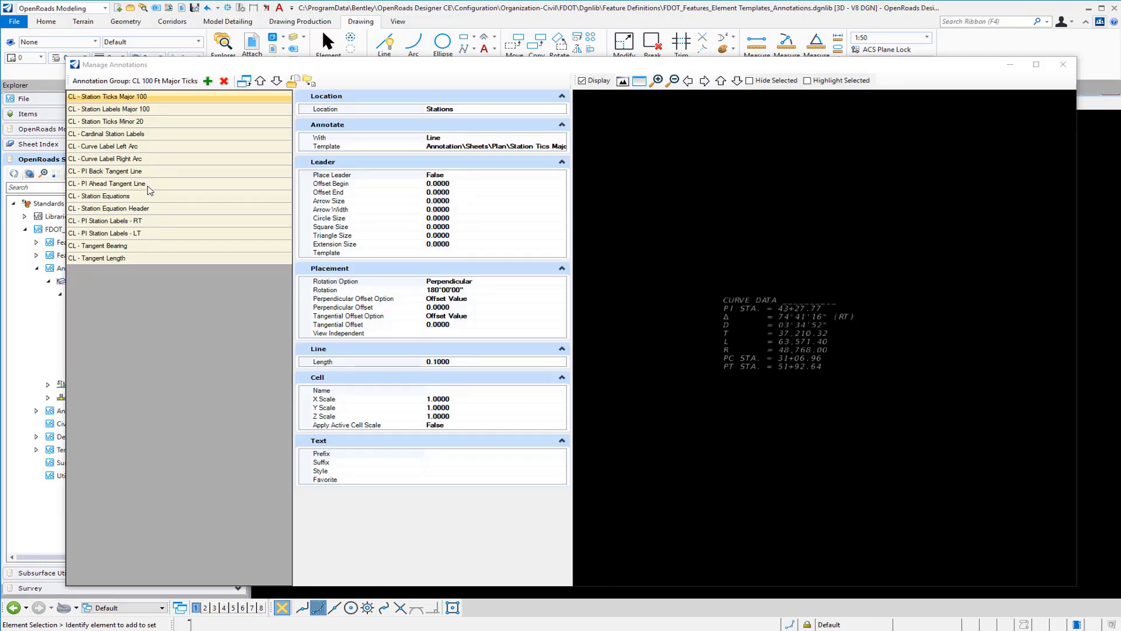
Set View Independent to True for the CL - Curve Label Right Arc annotation and close the annotation manager.
left_click(128, 147)
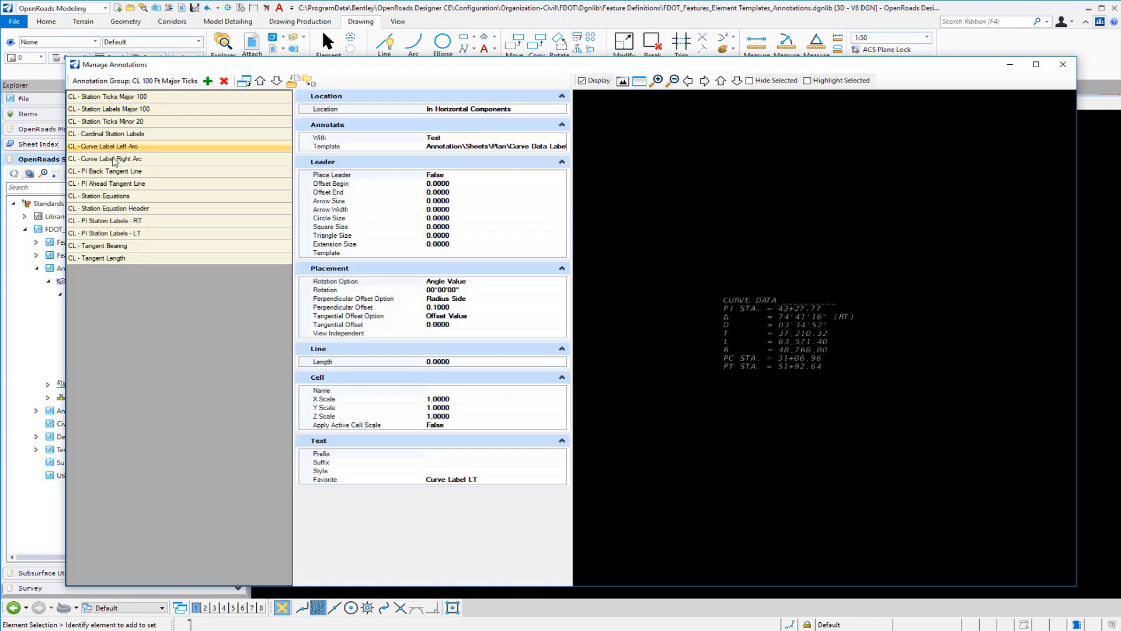
left_click(113, 158)
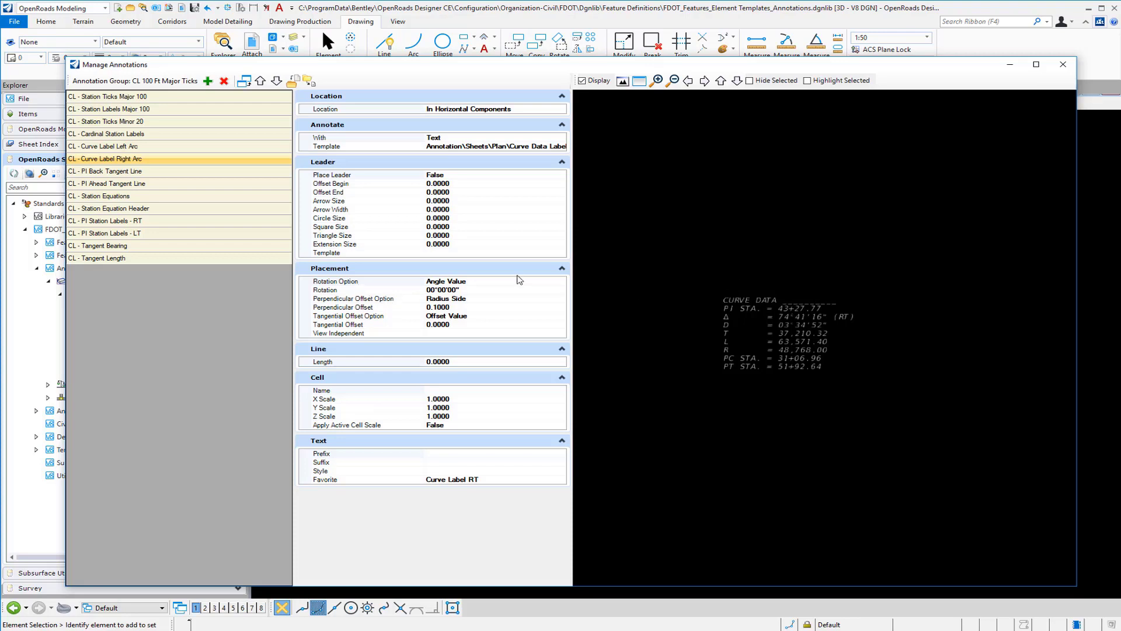
left_click(484, 283)
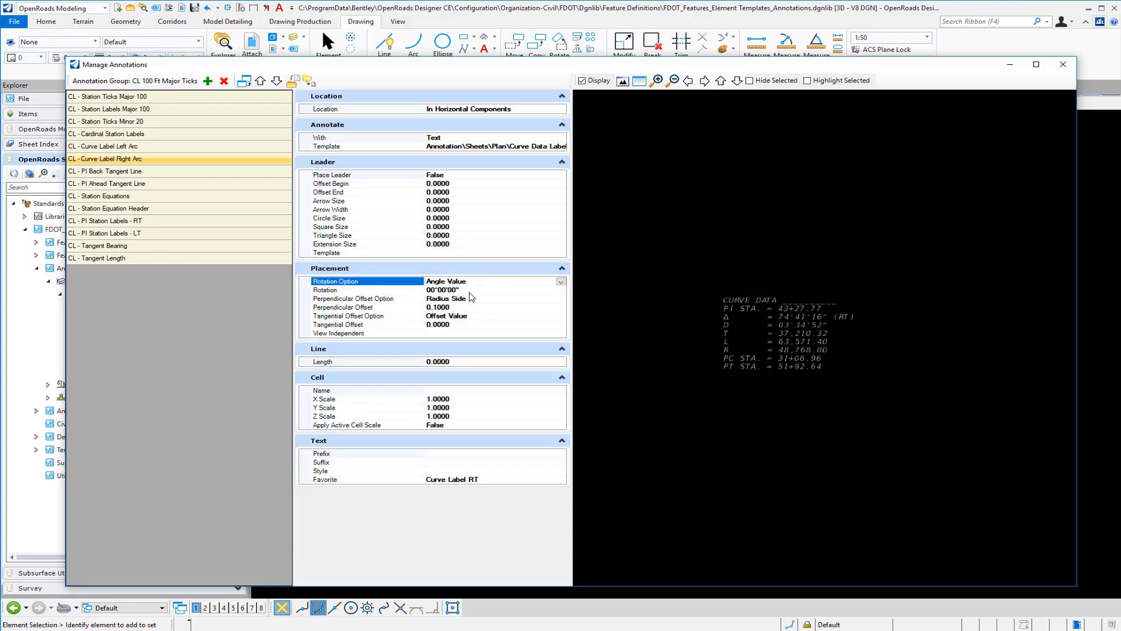
left_click(482, 334)
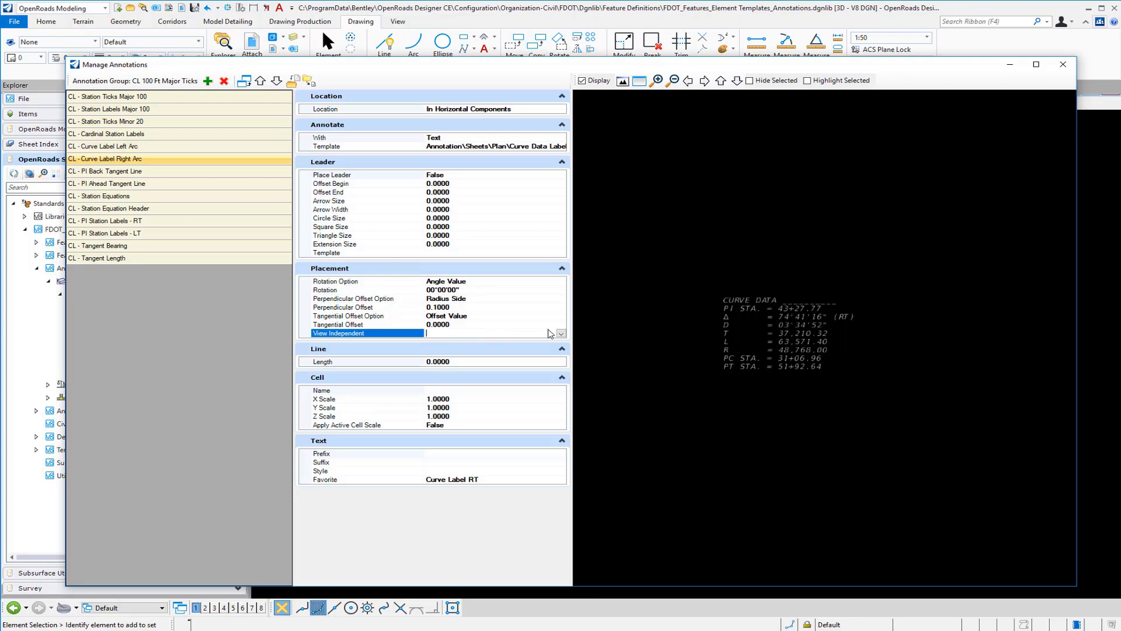
left_click(561, 334)
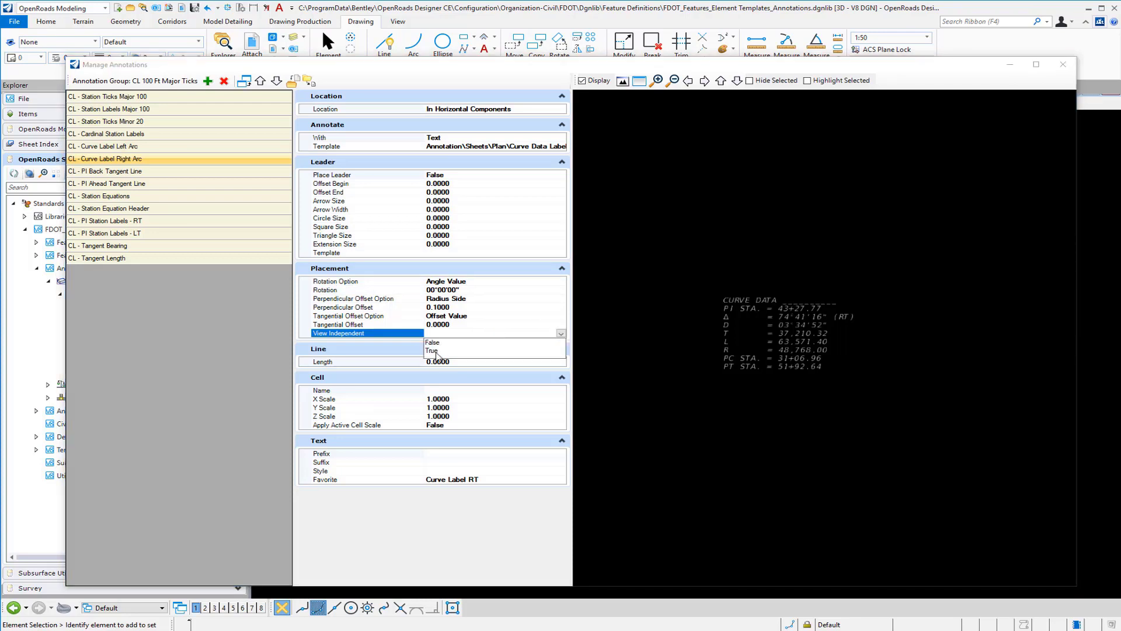
left_click(436, 355)
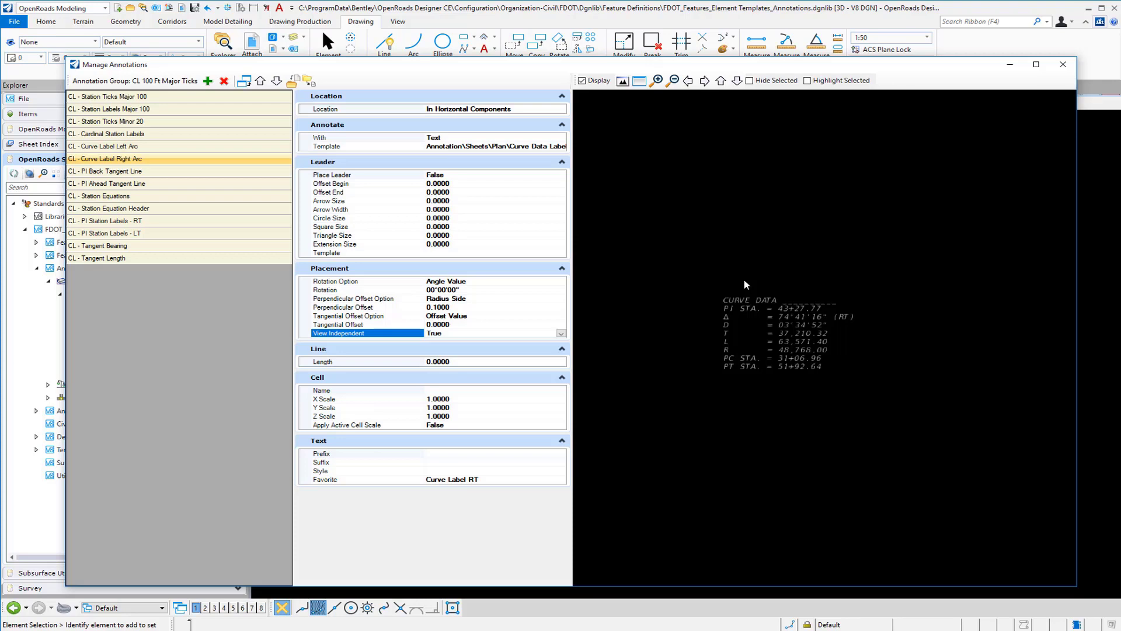
left_click(744, 280)
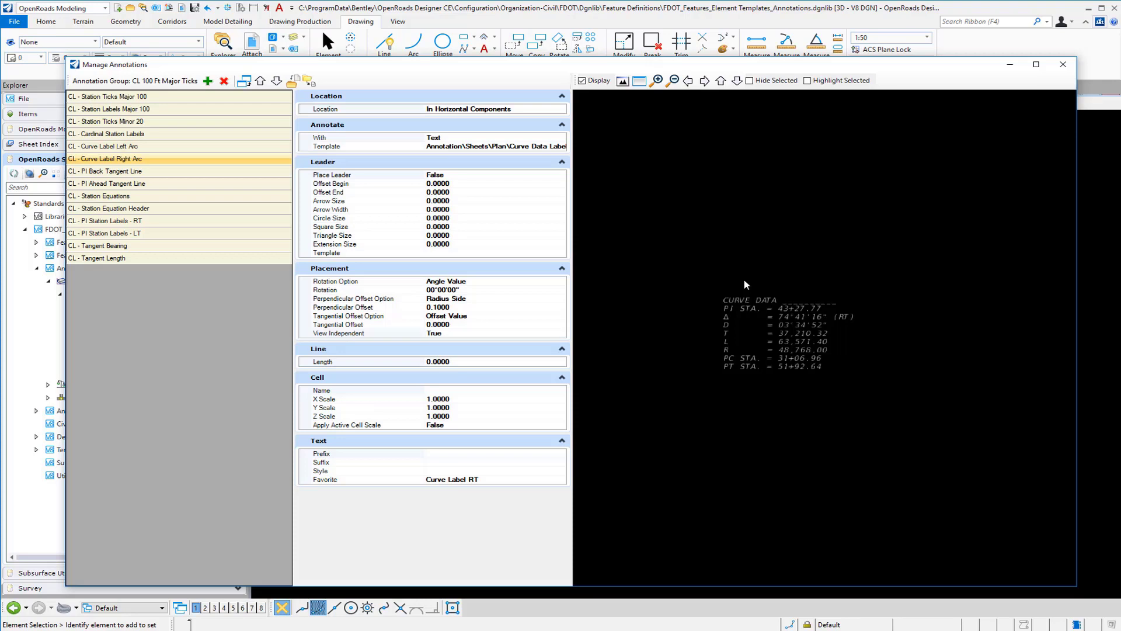
key("Escape")
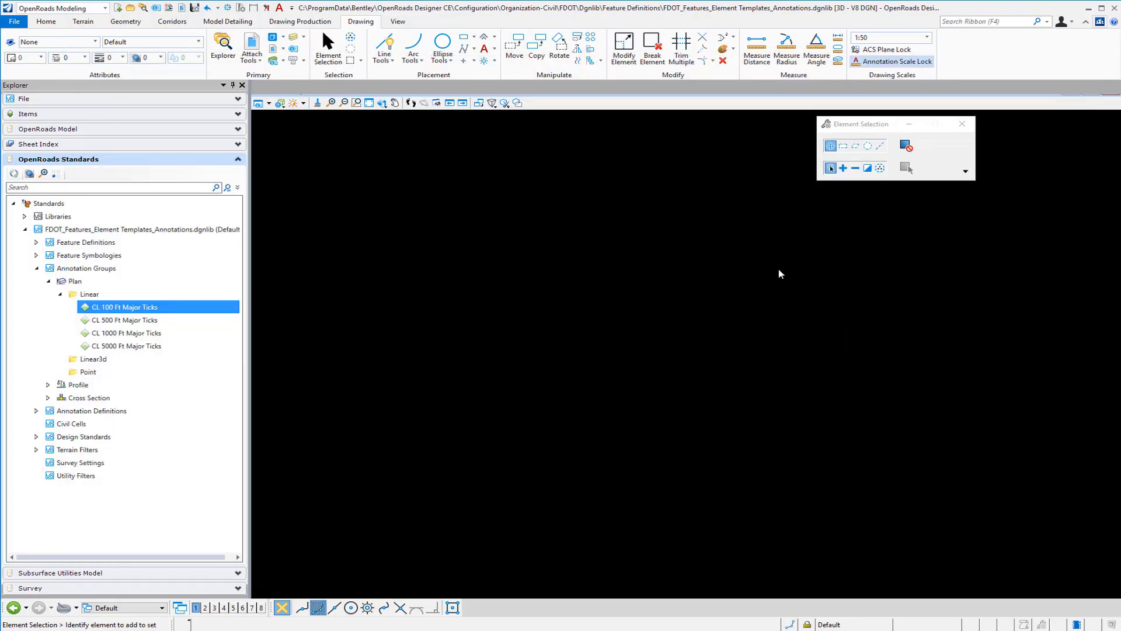